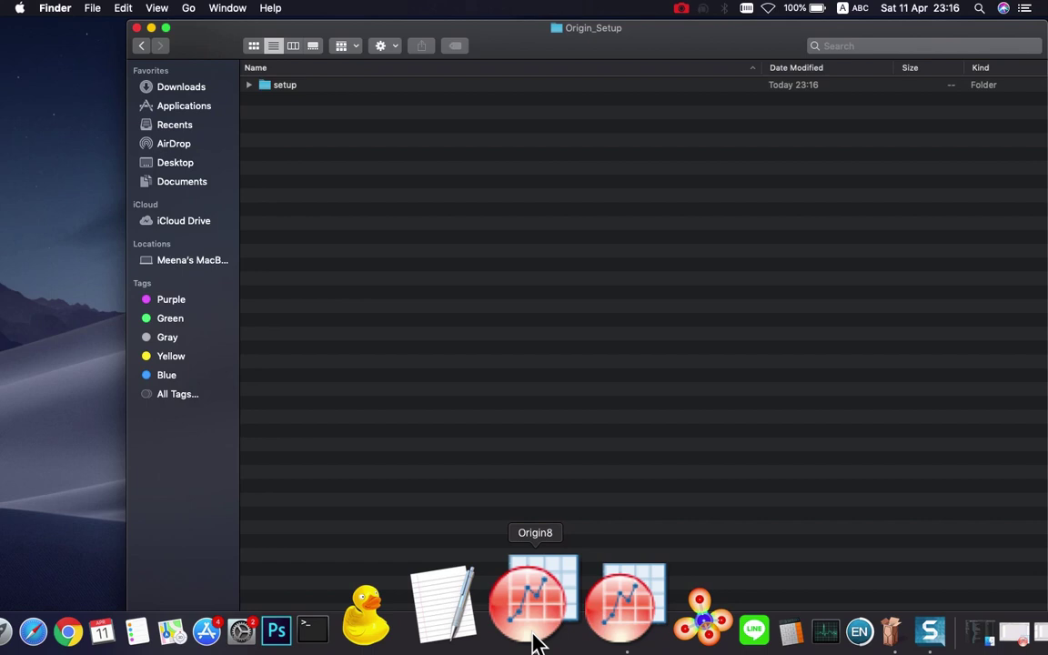
Launch the already installed Origin8 and Origin2016 programs to view them, closing each one.
{"action": "left_click", "coordinate": [537, 642]}
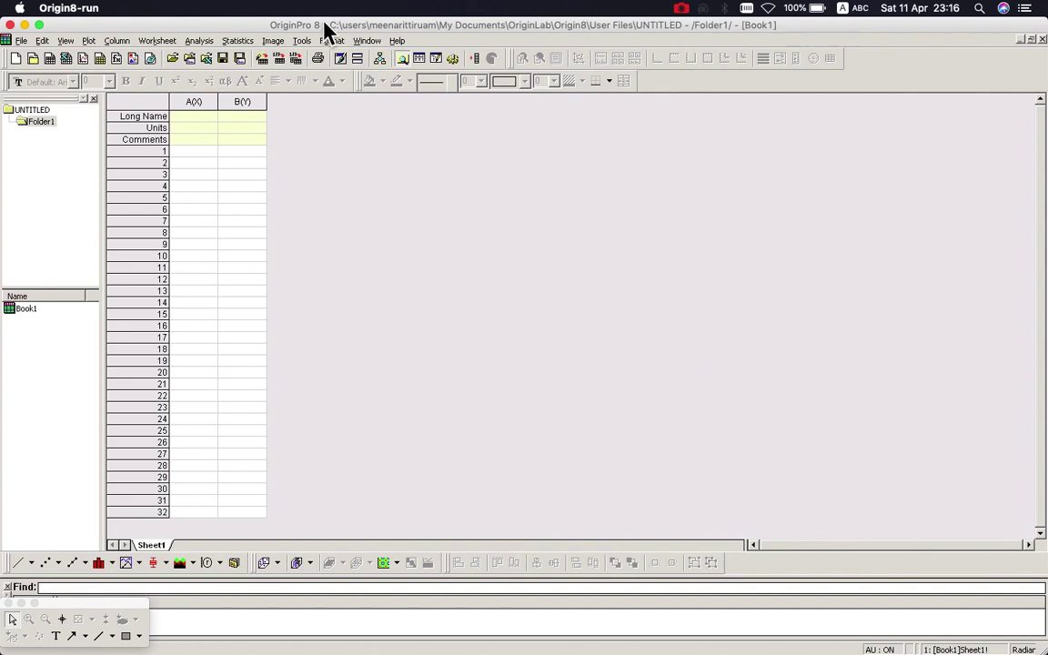
{"action": "left_click", "coordinate": [9, 25]}
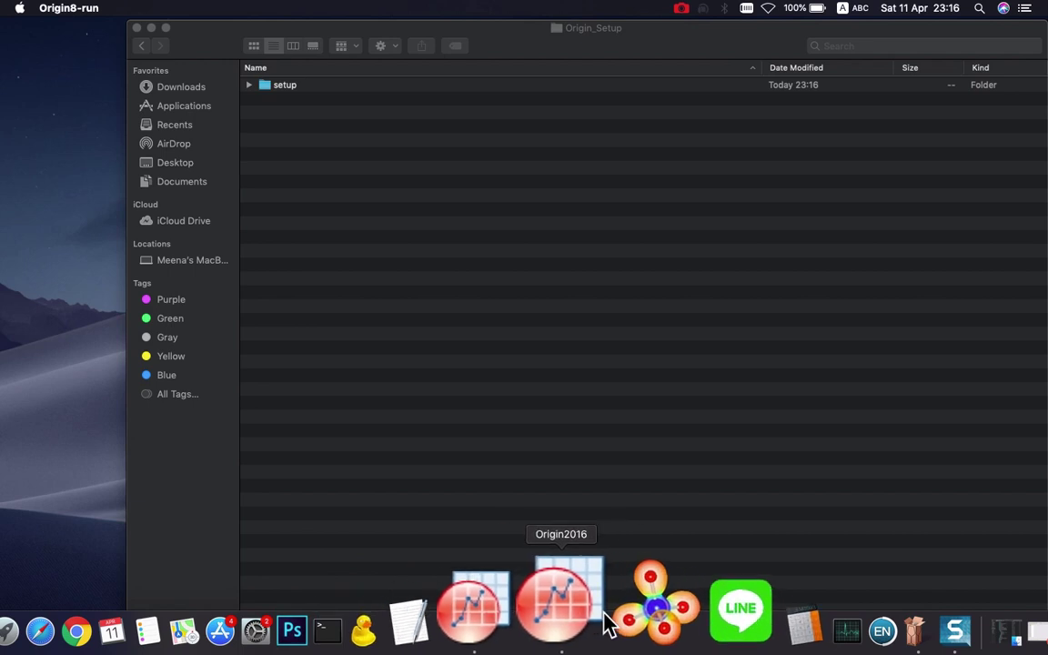
{"action": "left_click", "coordinate": [587, 626]}
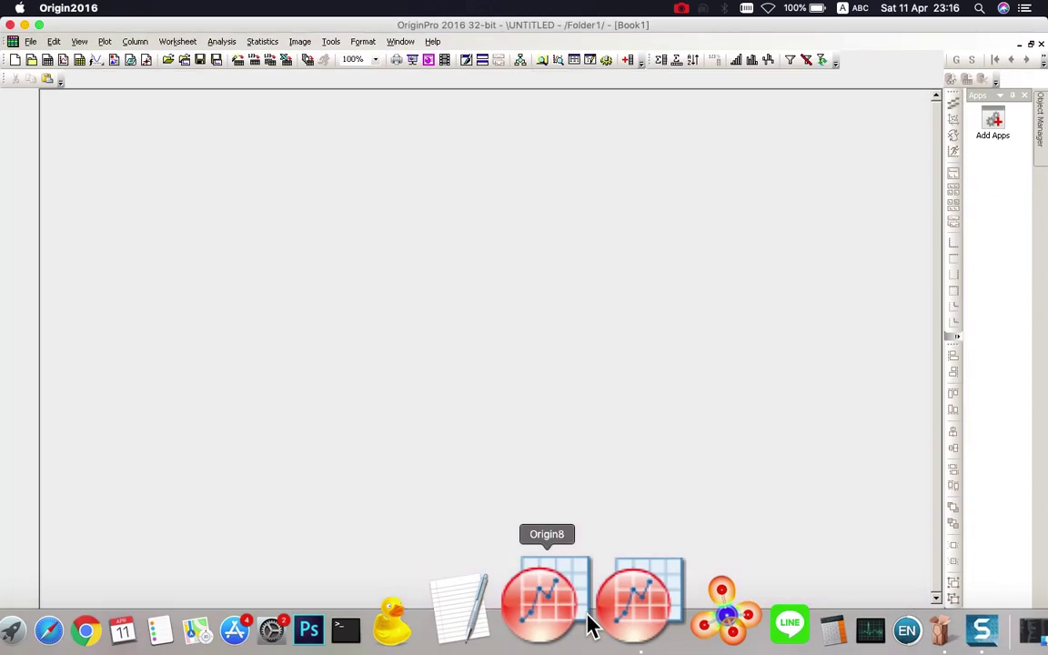
{"action": "left_click", "coordinate": [9, 27]}
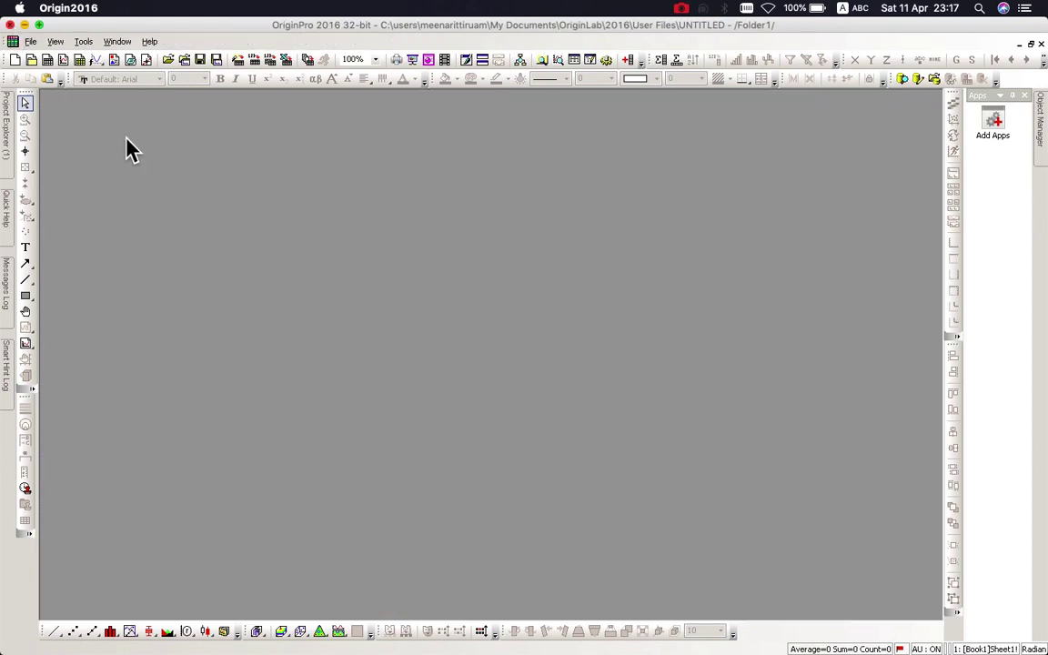
{"action": "left_click", "coordinate": [39, 24]}
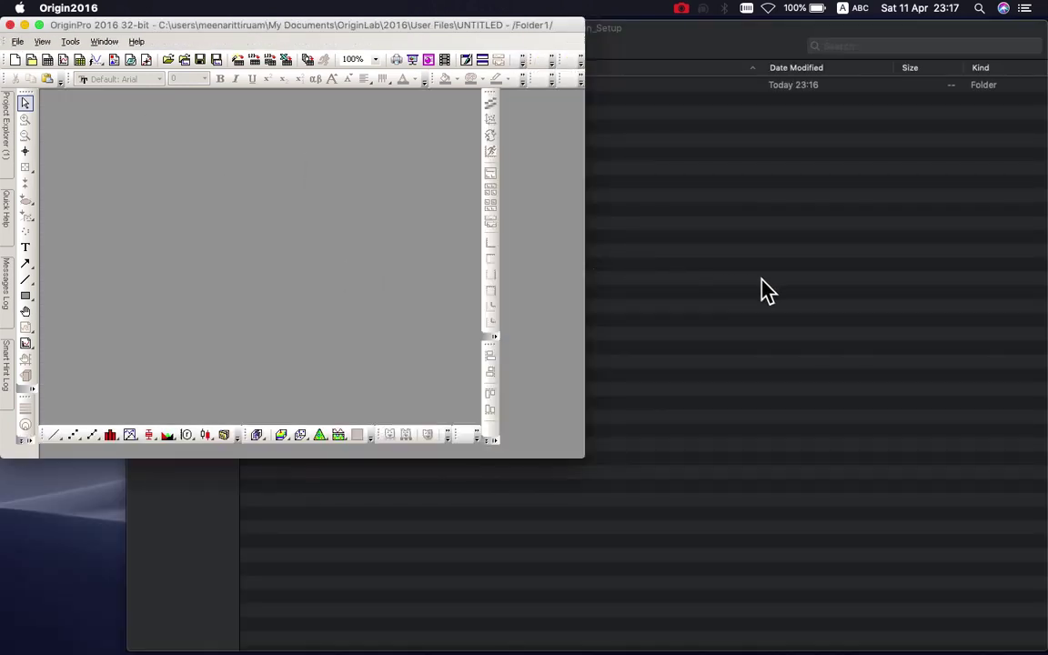
{"action": "left_click", "coordinate": [10, 26]}
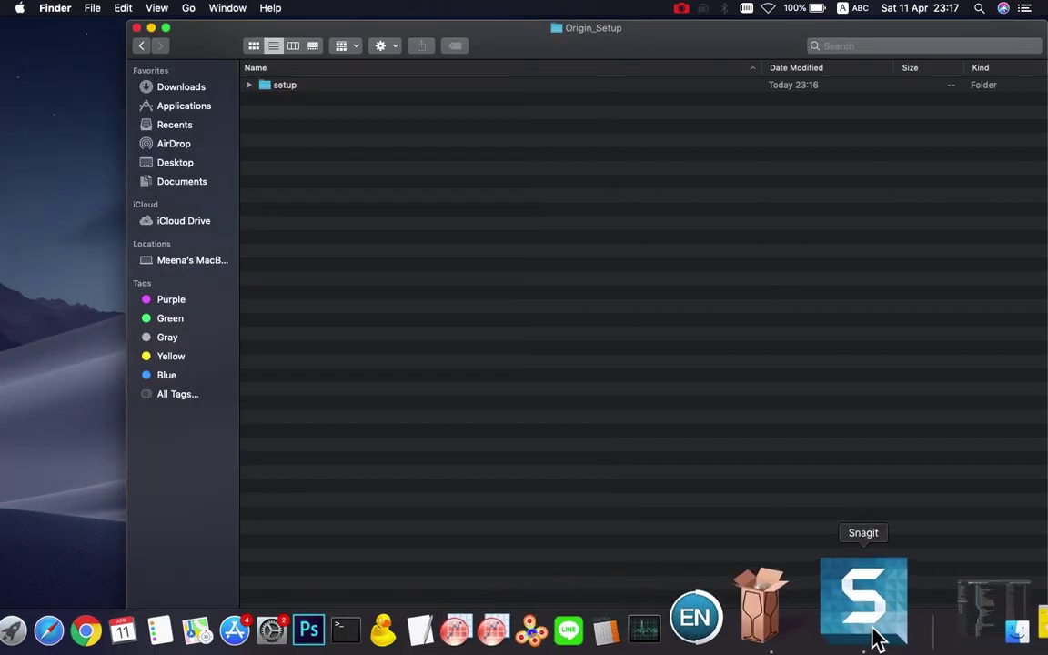
Switch to WineBottler and keep the prefix template at new prefix (default).
{"action": "left_click", "coordinate": [128, 640]}
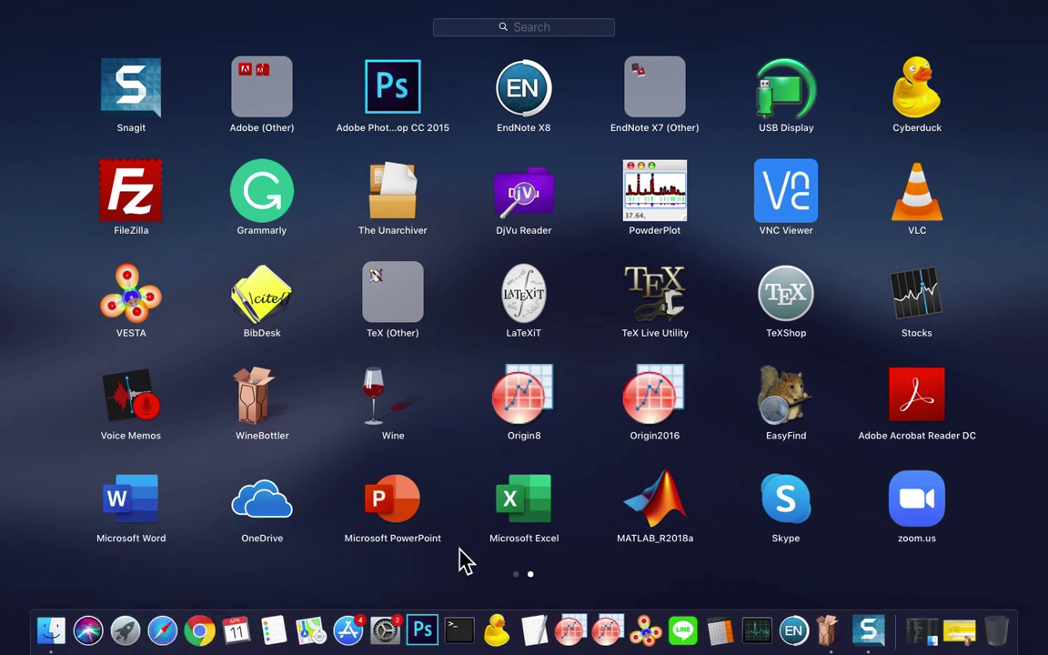
{"action": "left_click", "coordinate": [822, 637]}
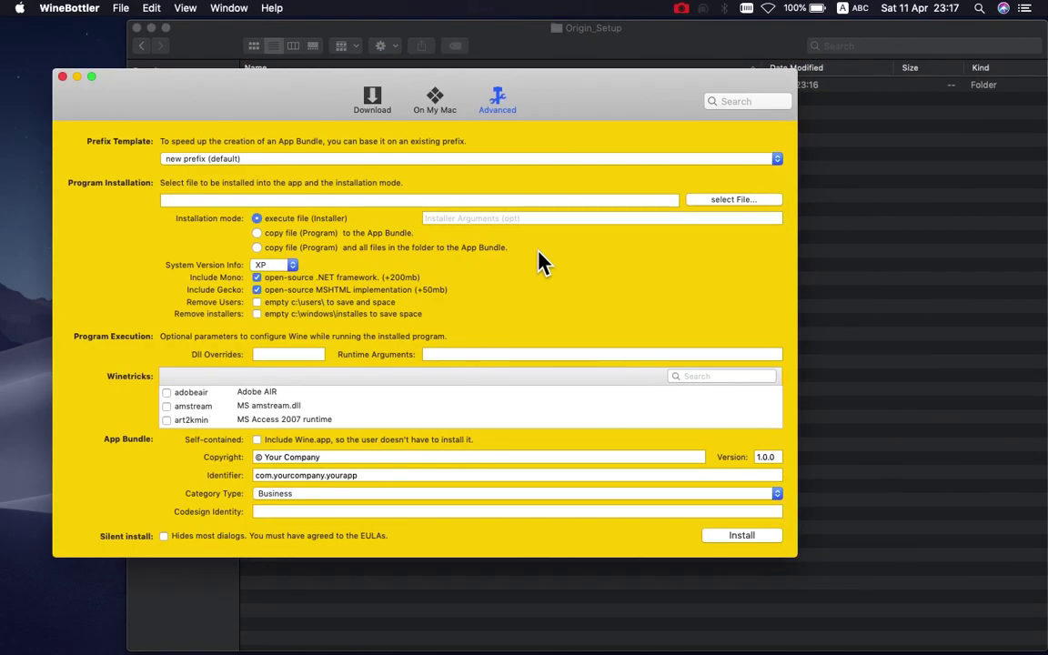
{"action": "left_click", "coordinate": [776, 161]}
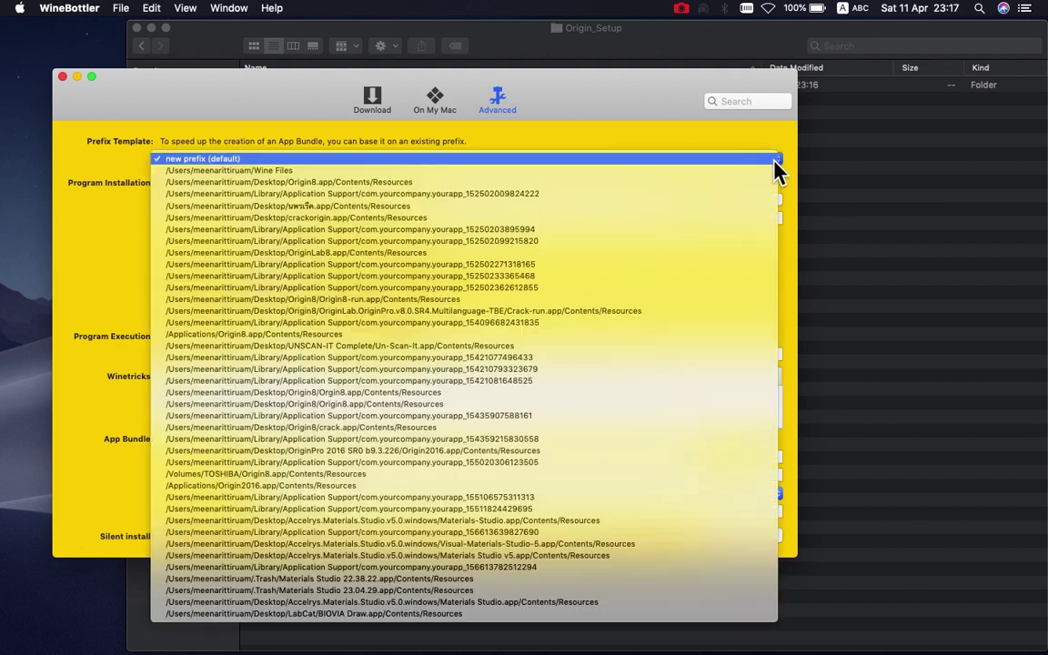
{"action": "left_click", "coordinate": [775, 162]}
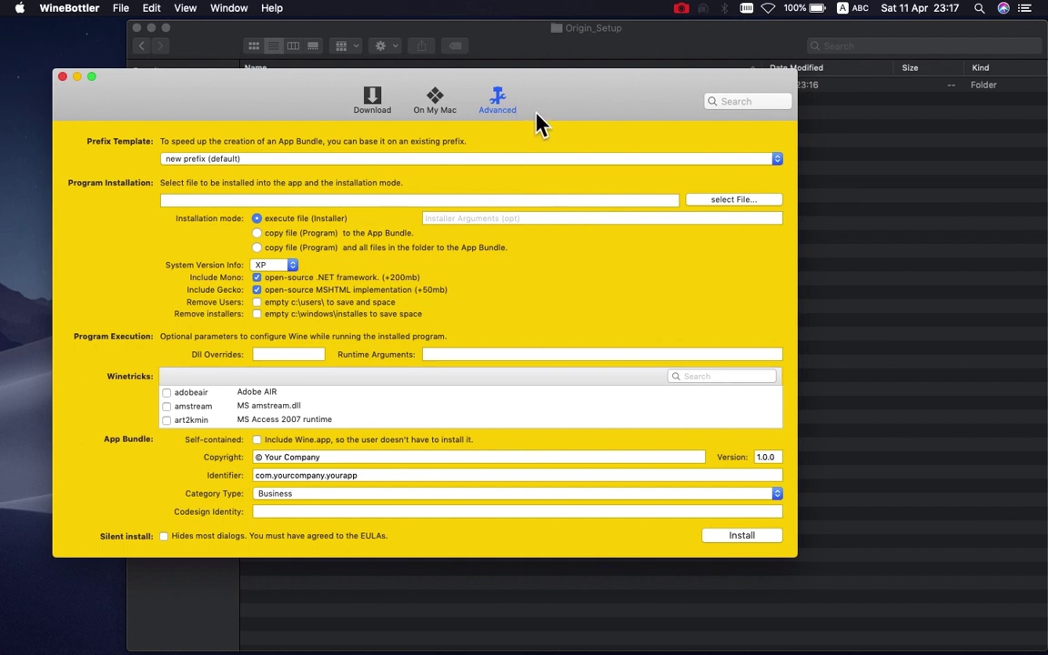
Select setup.exe from the Desktop folder Origin8/Origin_Setup/setup as the program file to install.
{"action": "left_click", "coordinate": [727, 202]}
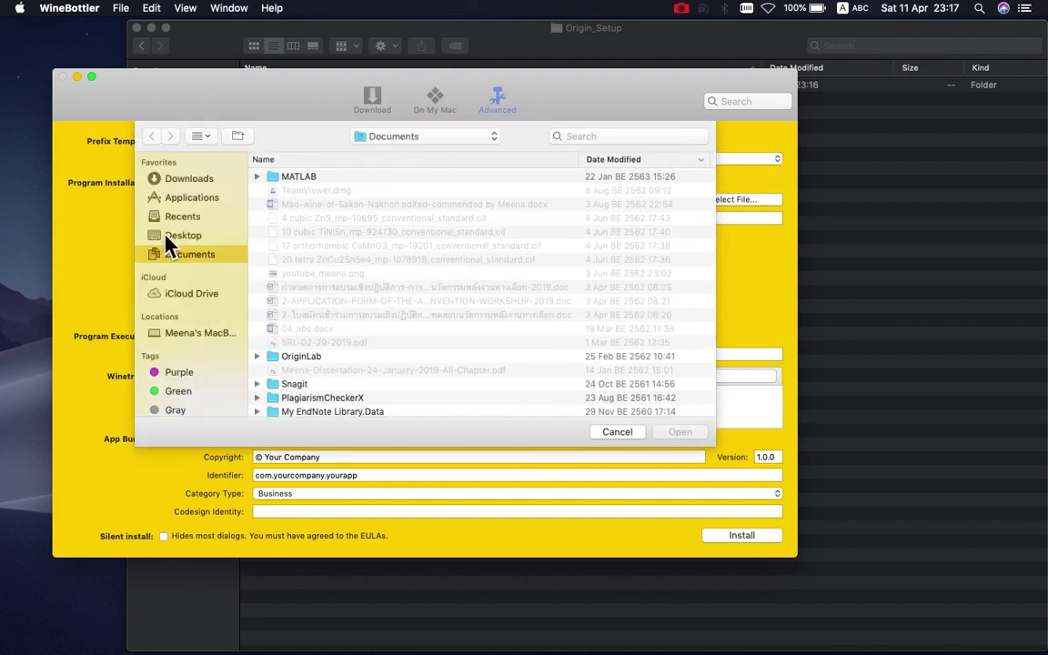
{"action": "left_click", "coordinate": [173, 235]}
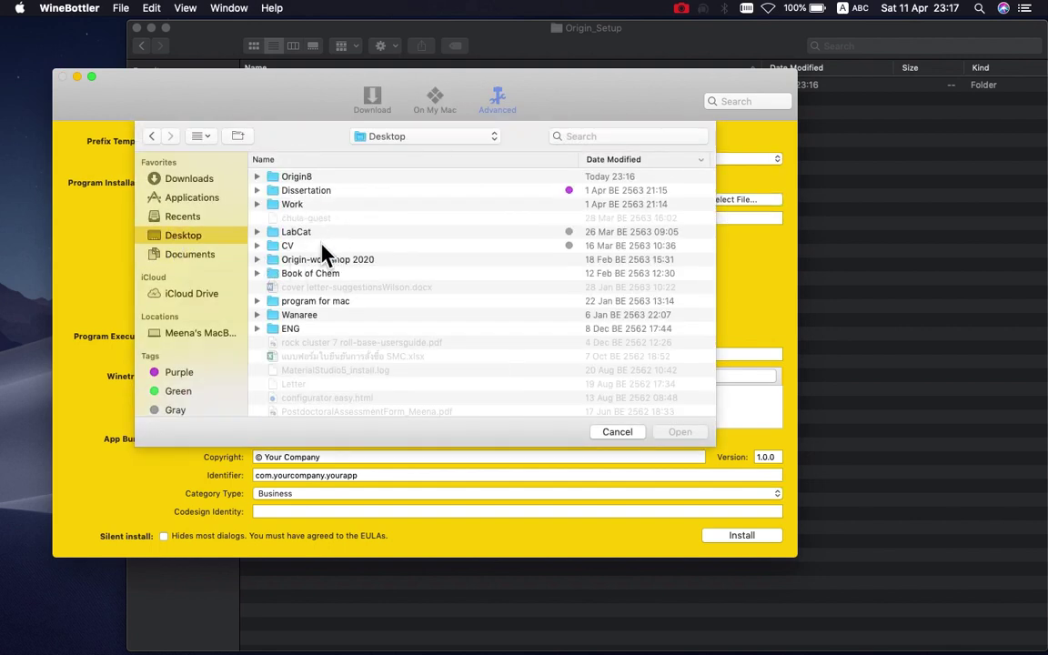
{"action": "double_click", "coordinate": [299, 178]}
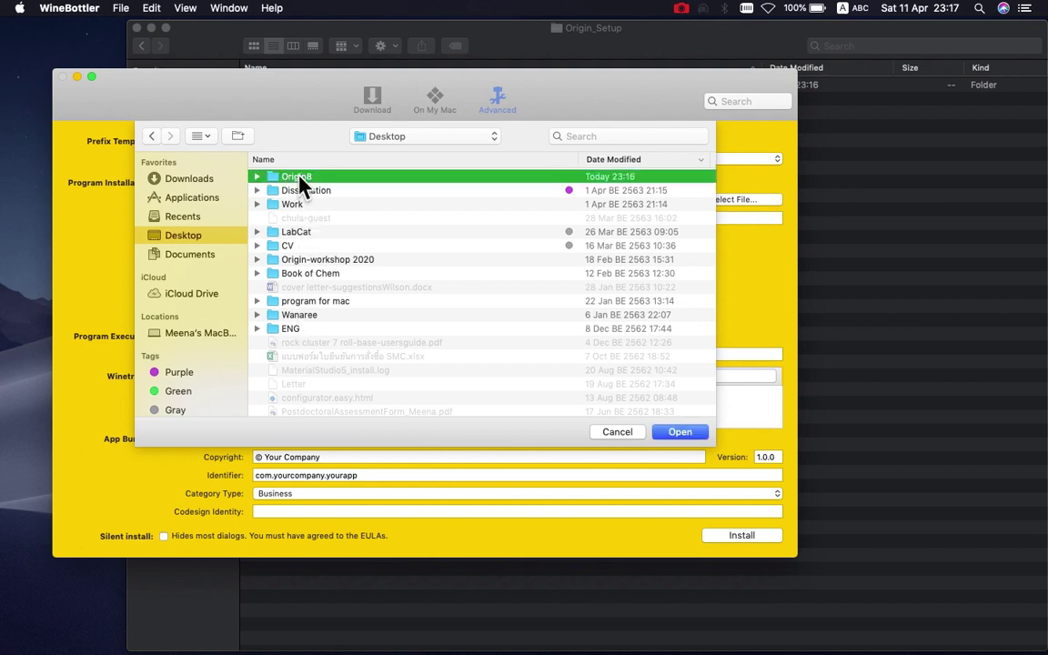
{"action": "double_click", "coordinate": [296, 192]}
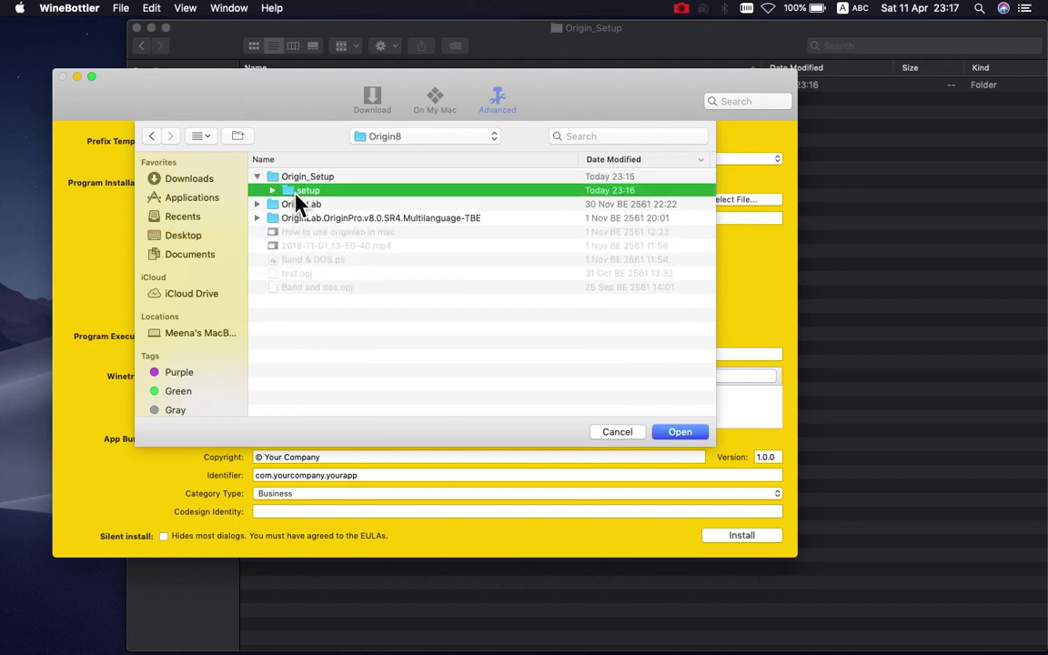
{"action": "left_click", "coordinate": [309, 302]}
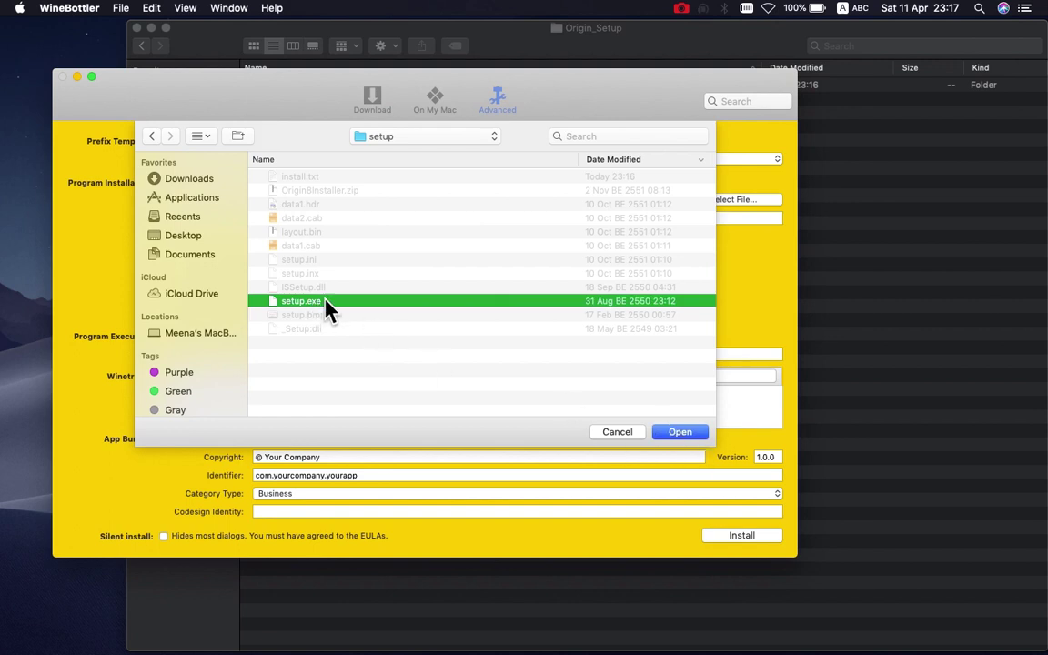
{"action": "left_click", "coordinate": [684, 433]}
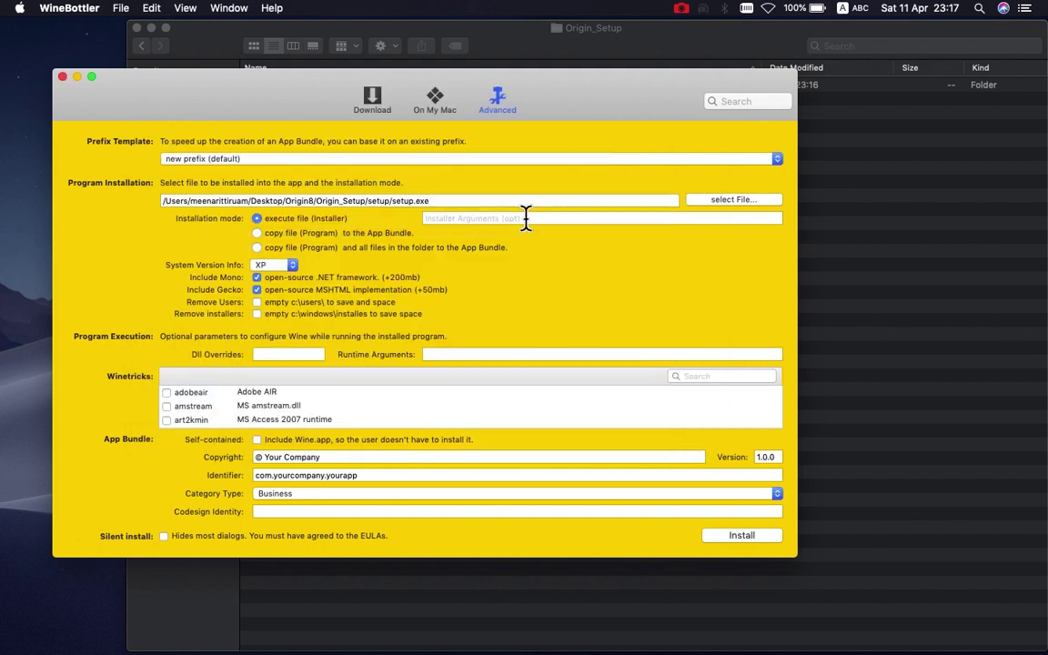
Keep XP as the system version and start the installation, saving the app bundle as OriginPro8 in the setup folder.
{"action": "left_click", "coordinate": [290, 266]}
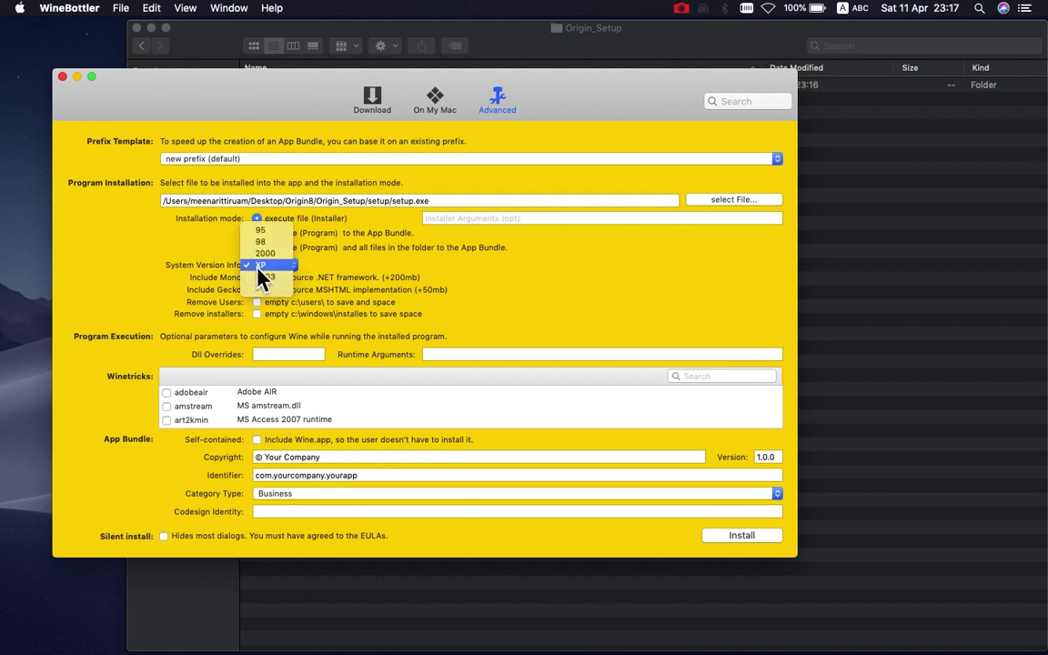
{"action": "left_click", "coordinate": [272, 266]}
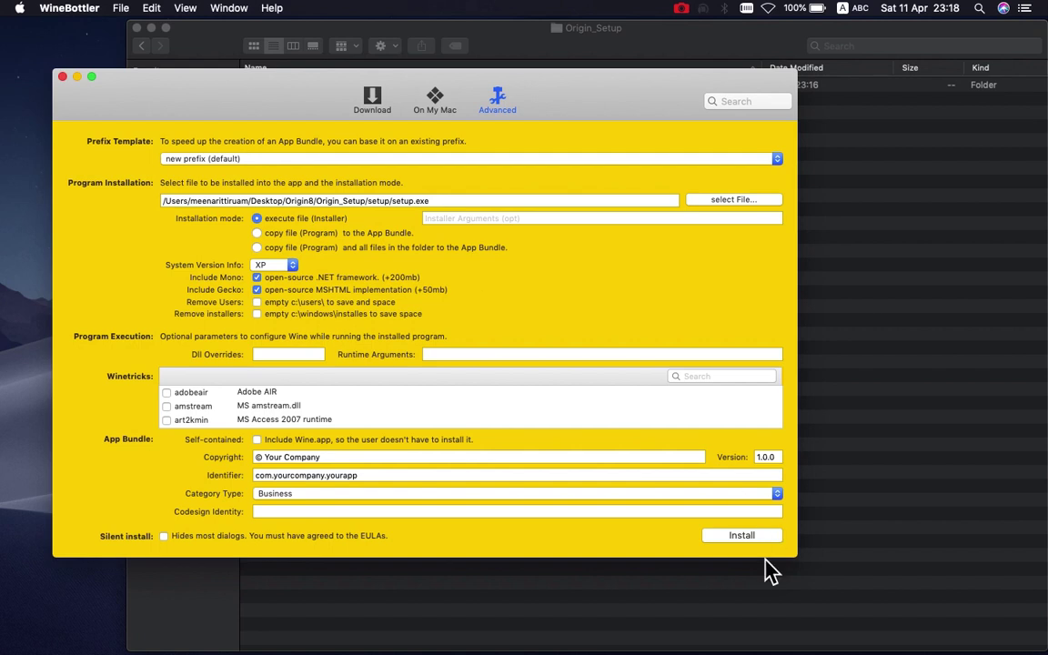
{"action": "left_click", "coordinate": [748, 539]}
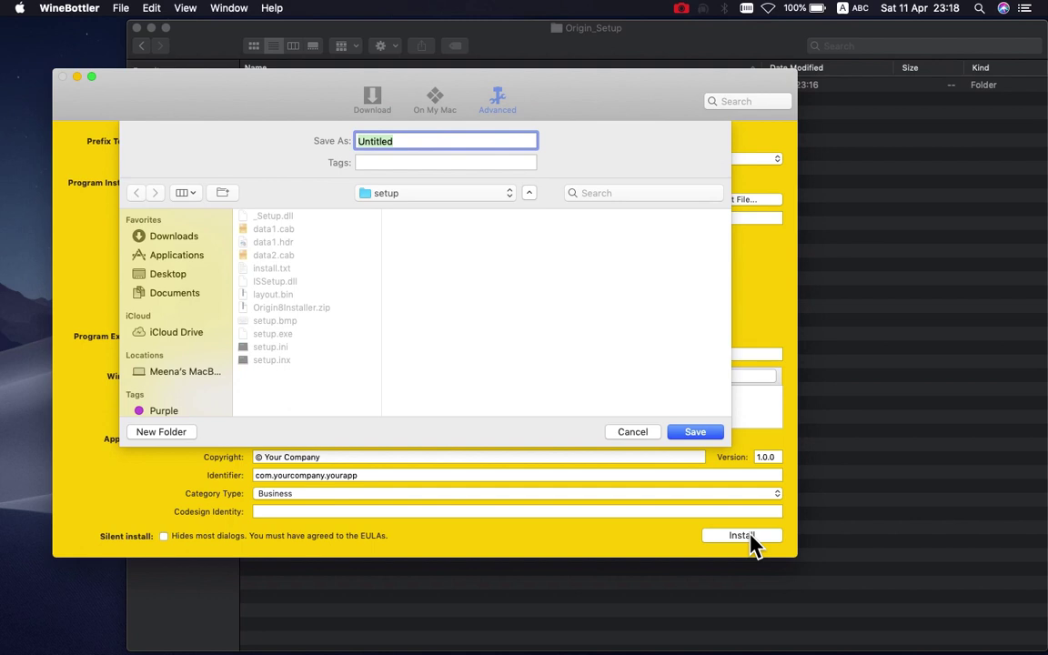
{"action": "type", "text": "OriginPro8"}
{"action": "left_click", "coordinate": [684, 431]}
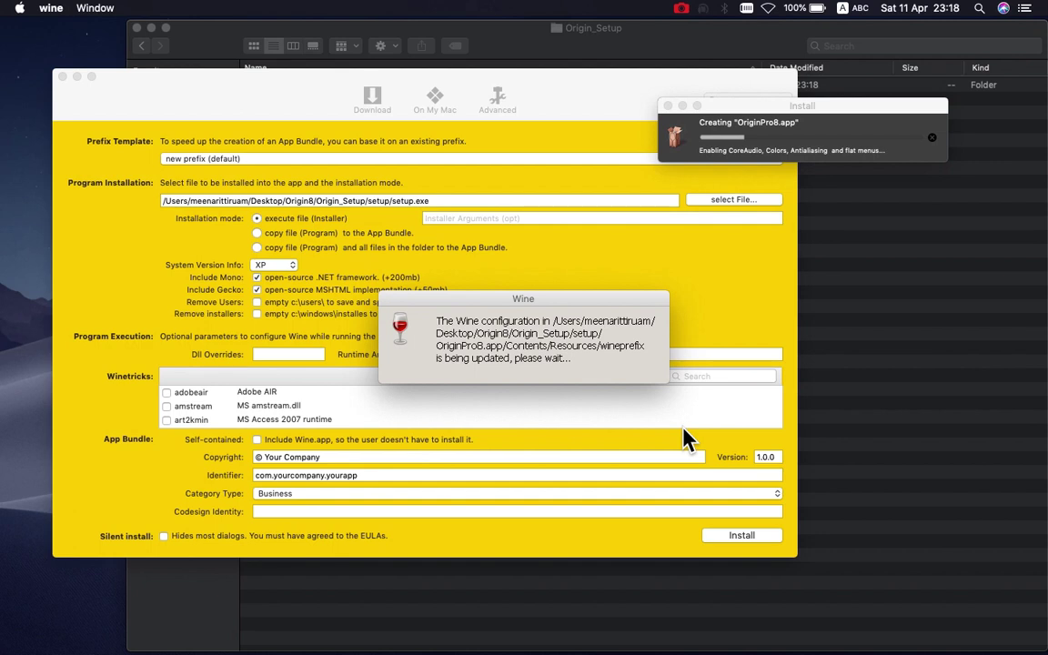
{"action": "left_click", "coordinate": [827, 114]}
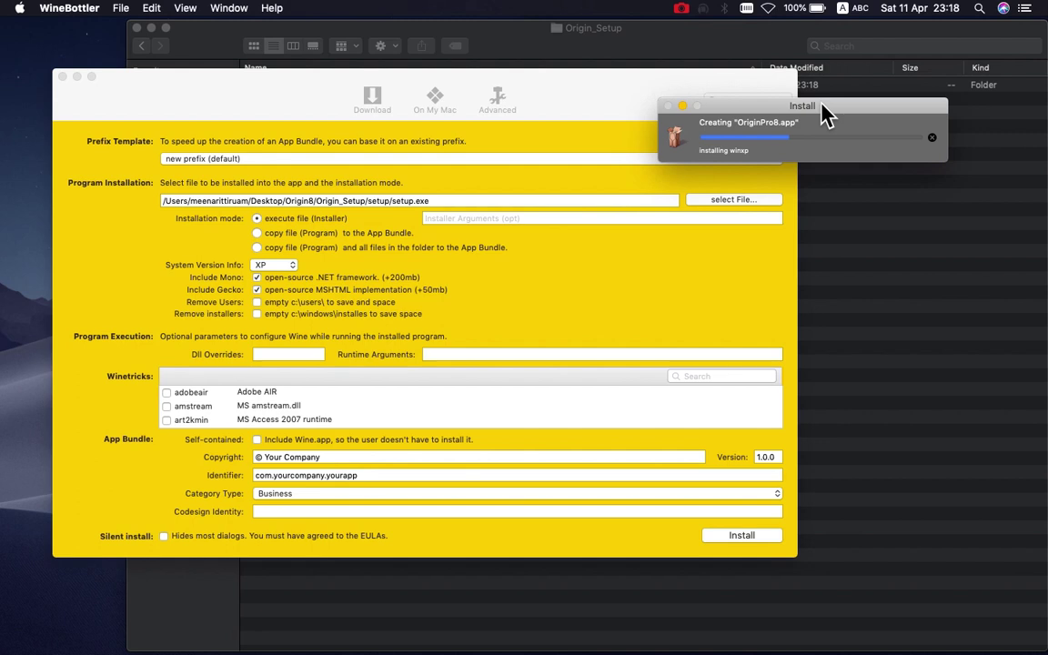
{"action": "left_click", "coordinate": [679, 9]}
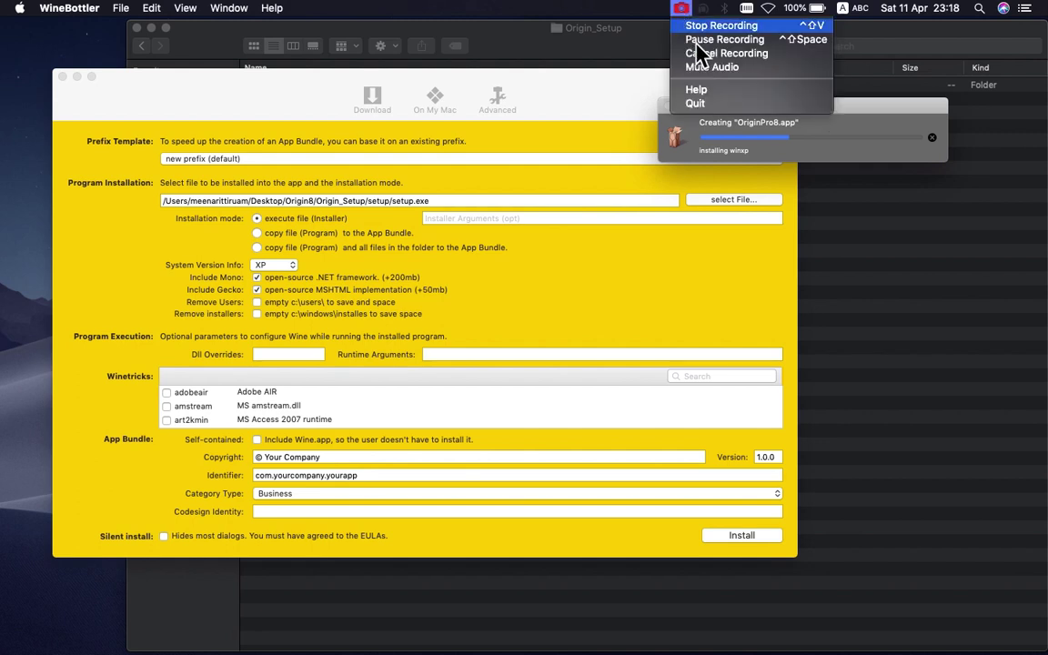
{"action": "left_click", "coordinate": [699, 41]}
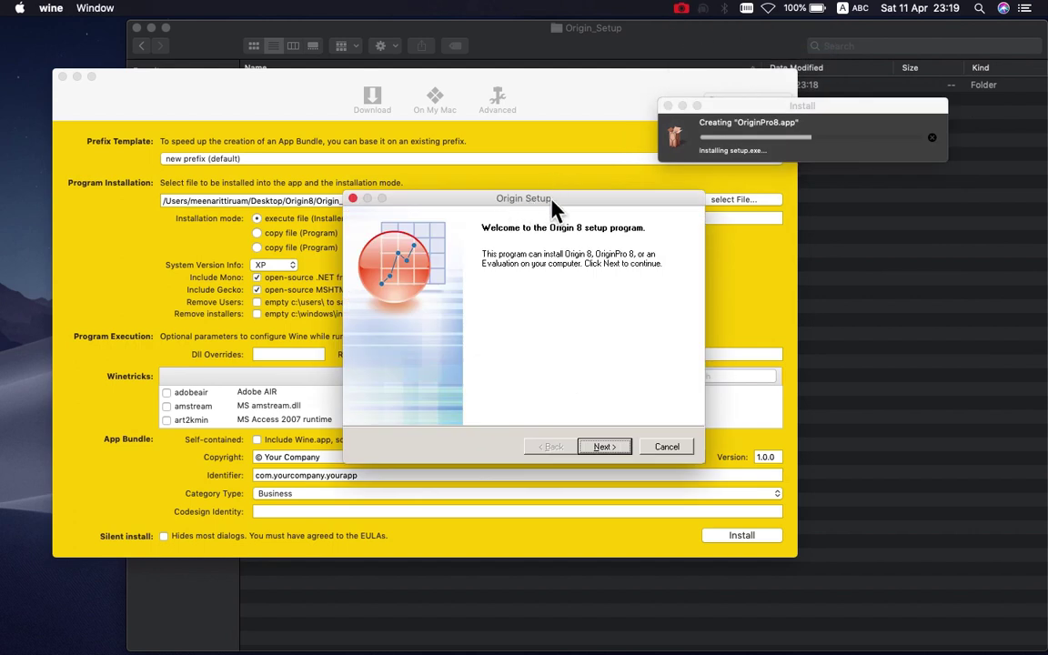
Advance through the Origin 8 setup, accepting the license agreement and keeping the Install Product option.
{"action": "left_click", "coordinate": [604, 447]}
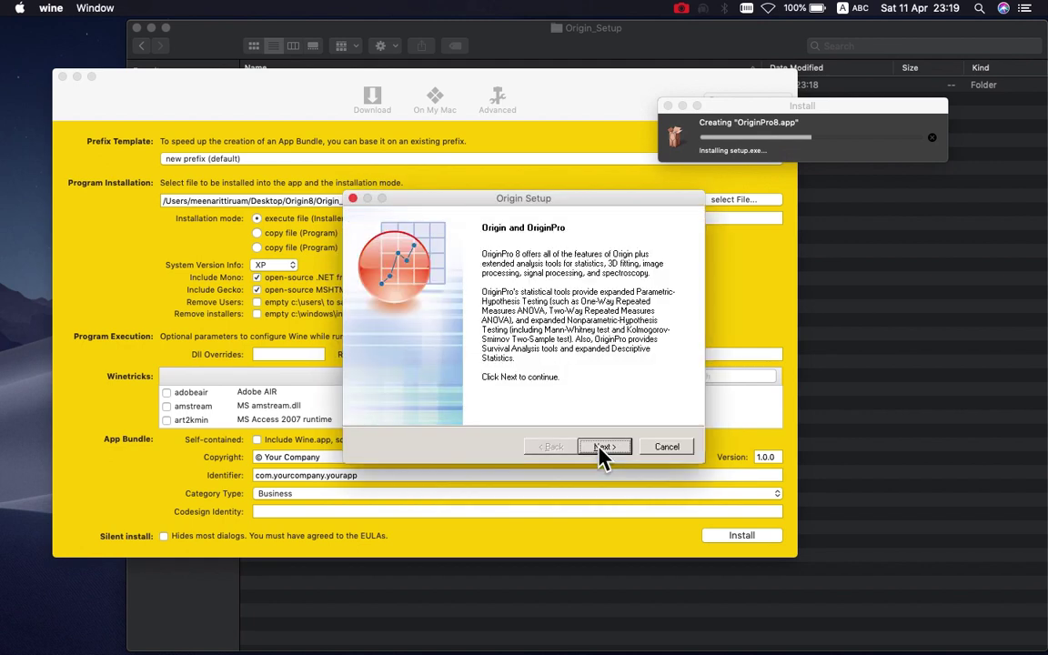
{"action": "left_click", "coordinate": [600, 447]}
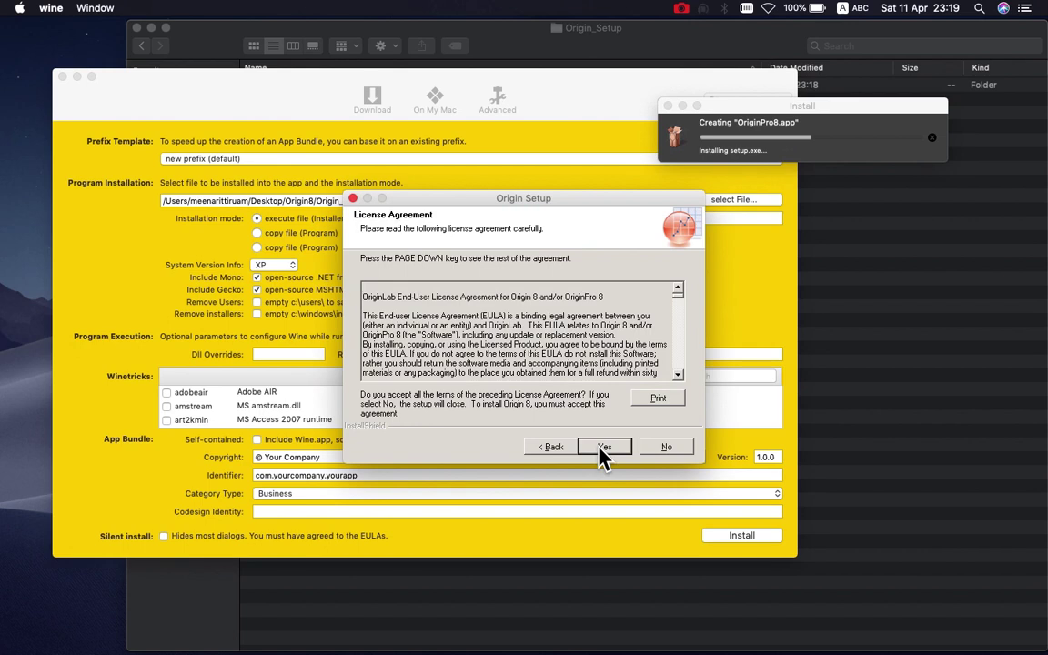
{"action": "left_click", "coordinate": [606, 448]}
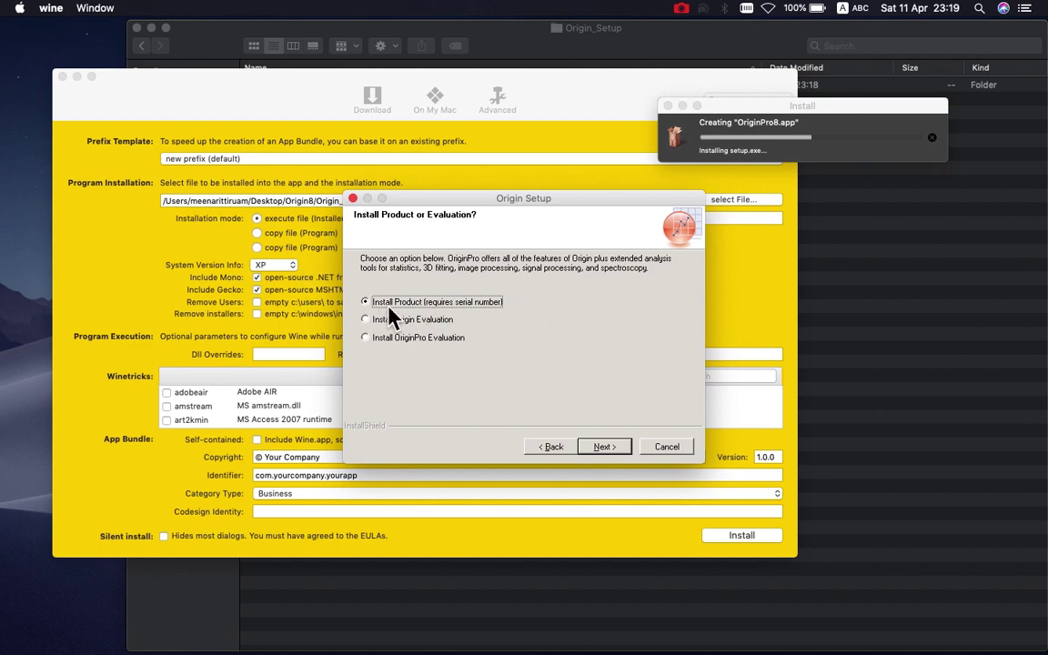
{"action": "left_click", "coordinate": [611, 451]}
Open install.txt from the setup folder in Finder, copy the serial number it contains, and minimize the file.
{"action": "left_click", "coordinate": [887, 380]}
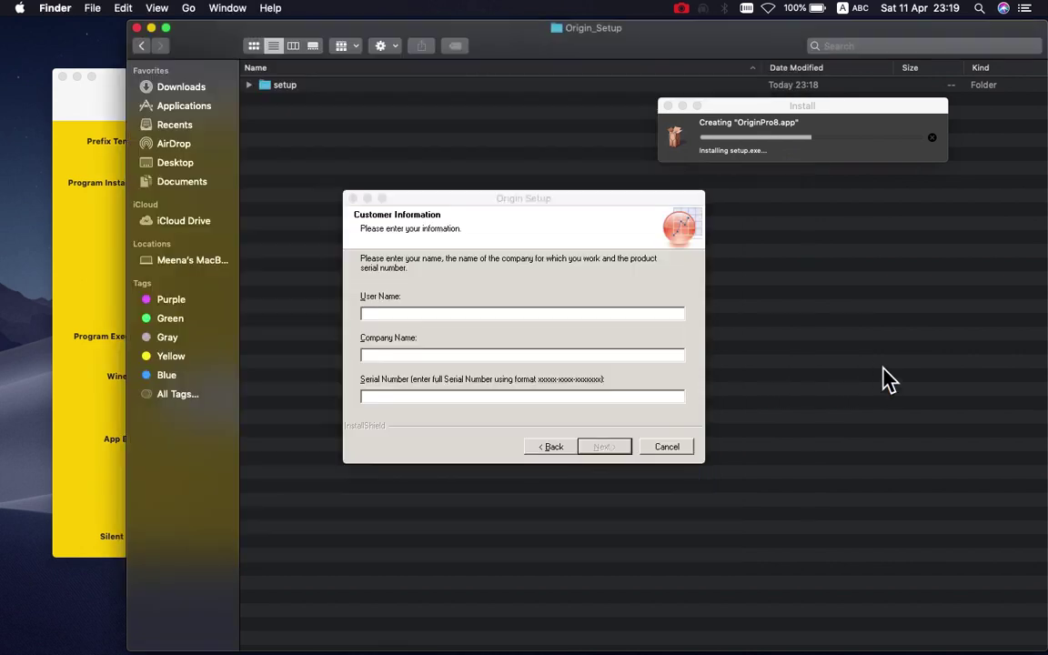
{"action": "left_click", "coordinate": [305, 87]}
{"action": "double_click", "coordinate": [306, 89]}
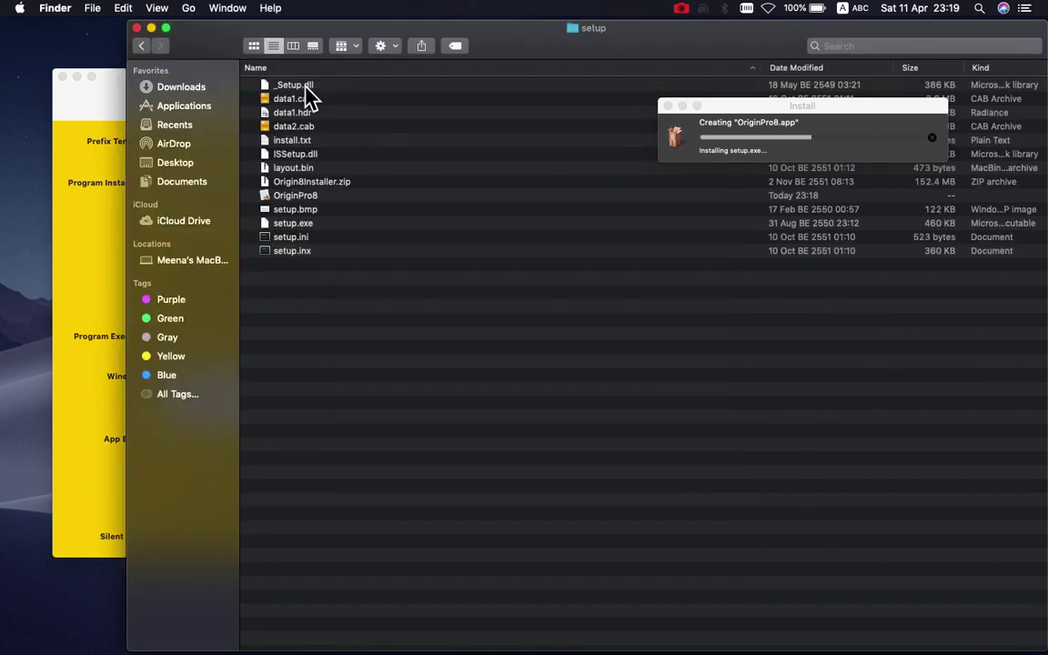
{"action": "double_click", "coordinate": [299, 143]}
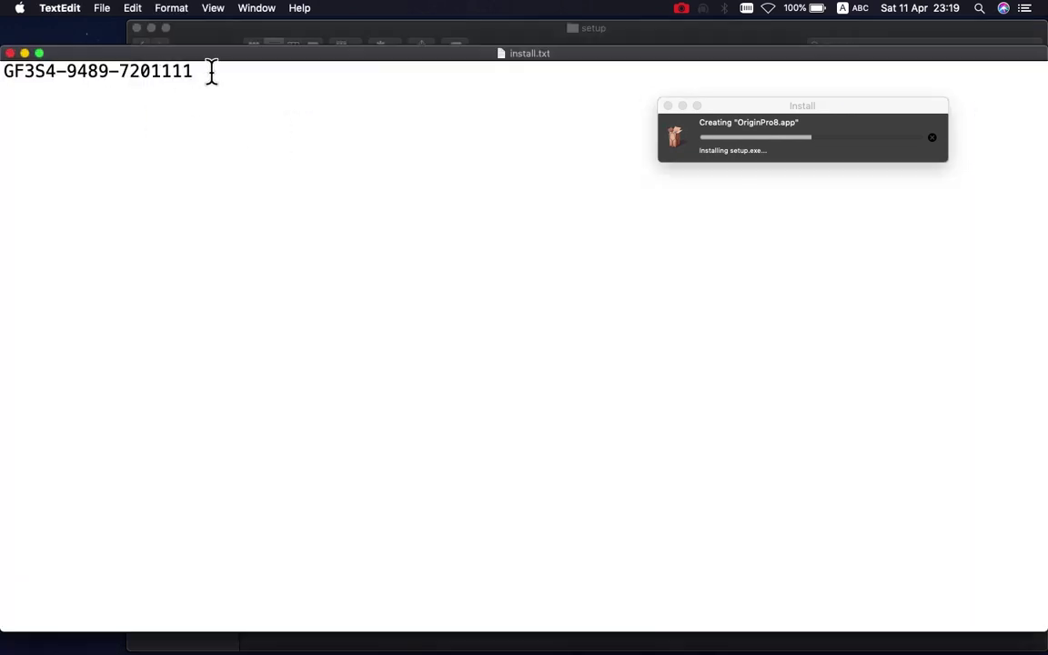
{"action": "triple_click", "coordinate": [201, 72]}
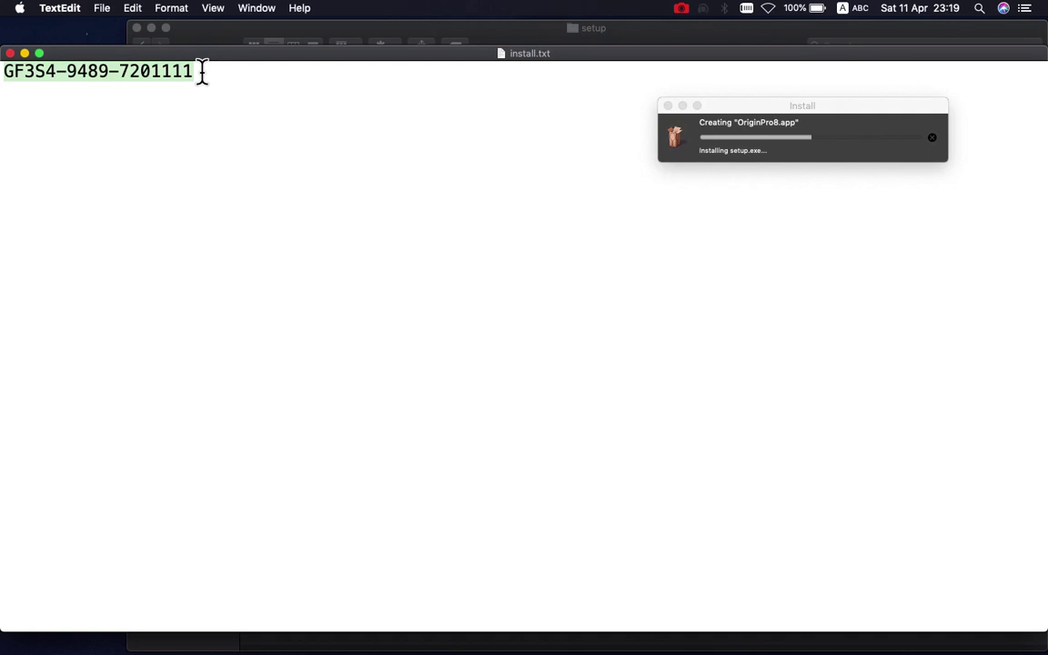
{"action": "left_click", "coordinate": [24, 53]}
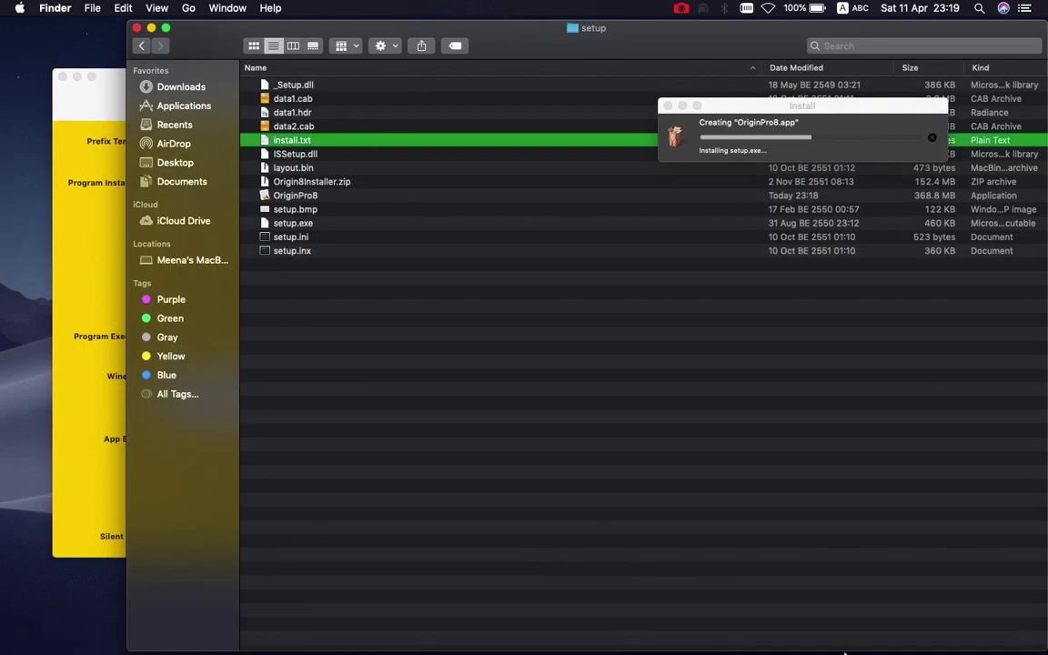
Return to Origin Setup and submit the customer information with user name test, company name test and the copied serial number.
{"action": "mouse_move", "coordinate": [211, 646]}
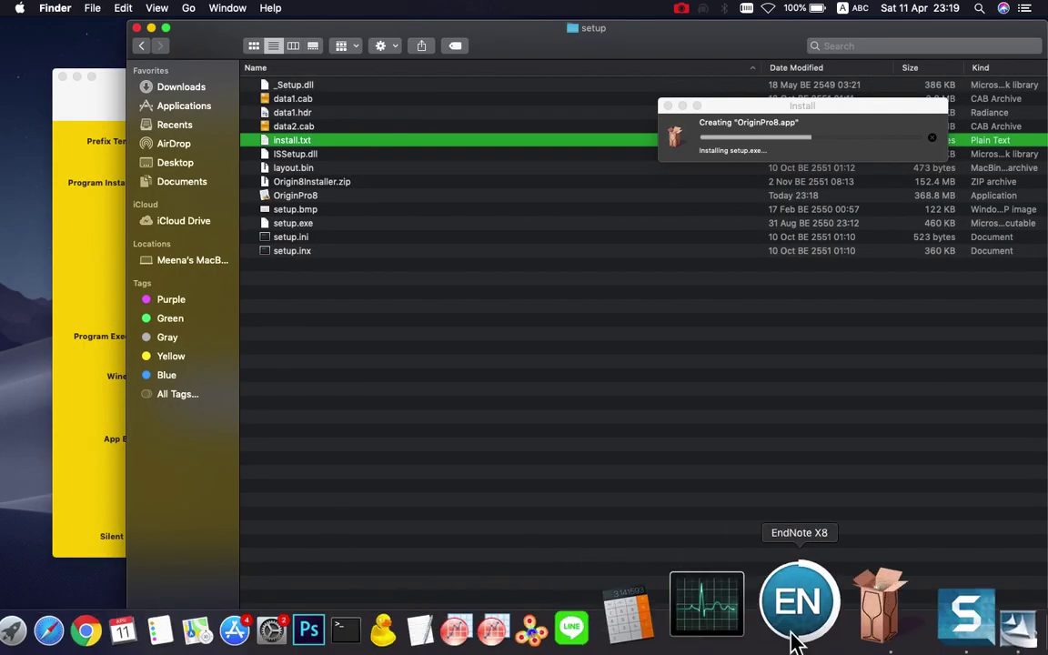
{"action": "left_click", "coordinate": [909, 623]}
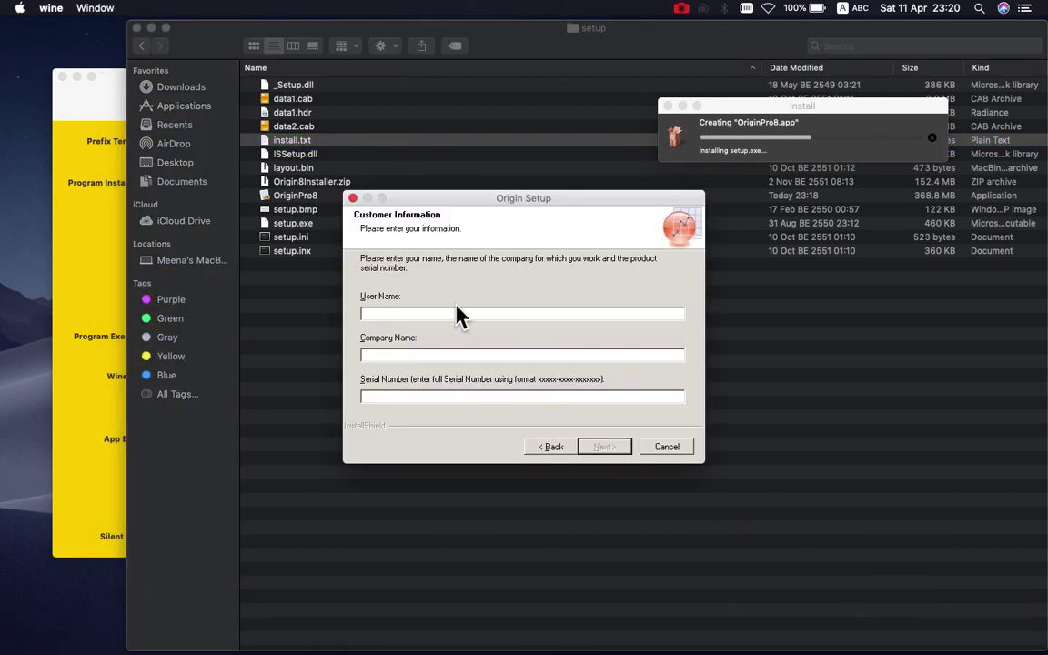
{"action": "type", "text": "test"}
{"action": "key", "text": "Tab"}
{"action": "type", "text": "tset"}
{"action": "key", "text": "BackSpace"}
{"action": "key", "text": "BackSpace"}
{"action": "key", "text": "BackSpace"}
{"action": "type", "text": "est"}
{"action": "left_click", "coordinate": [427, 398]}
{"action": "key", "text": "super+v"}
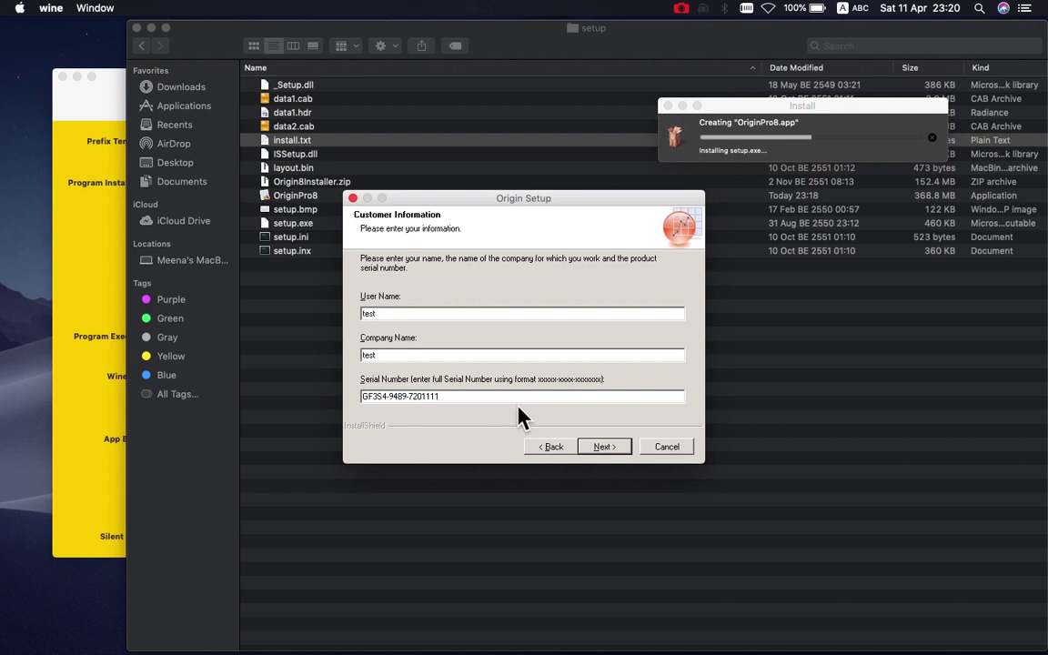
{"action": "left_click", "coordinate": [605, 447]}
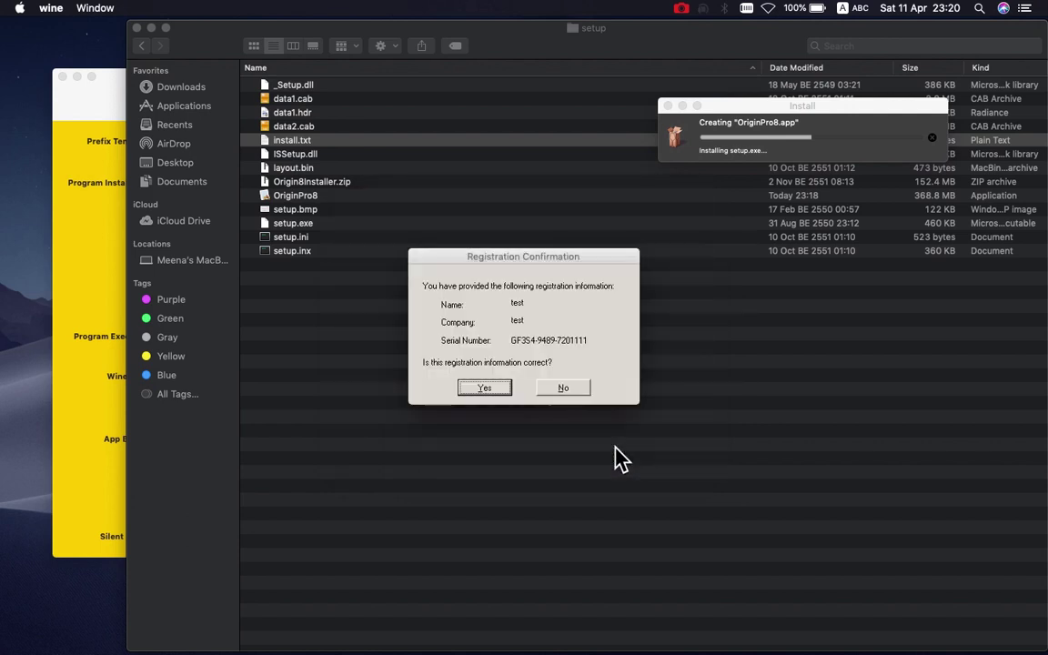
Confirm the registration information and let Setup create the destination directory C:\Program Files\OriginLab\Origin8.
{"action": "left_click", "coordinate": [471, 386]}
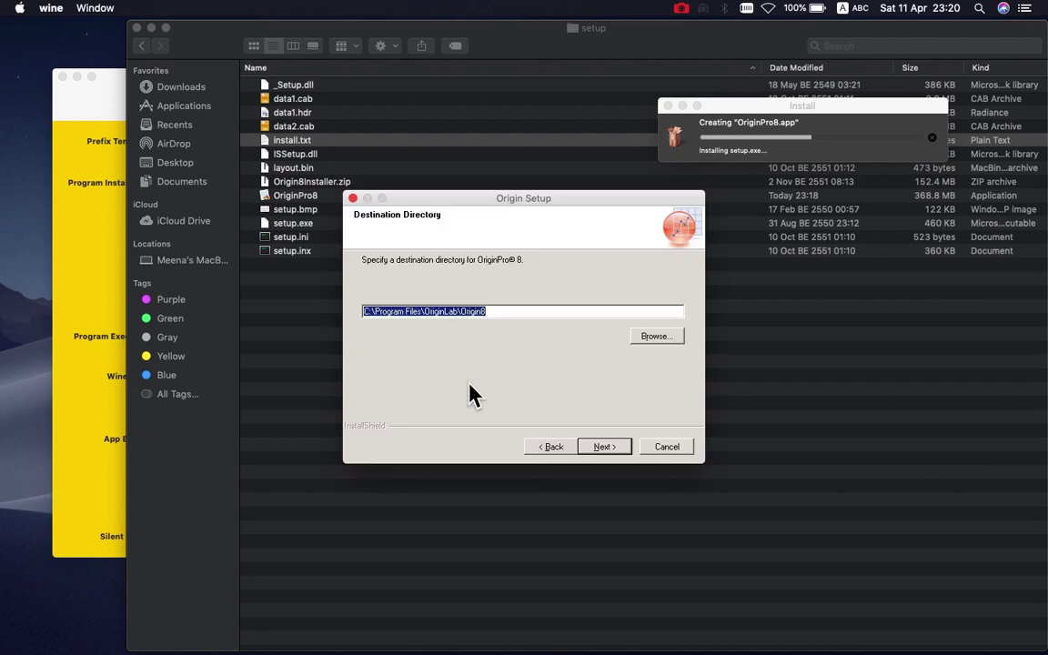
{"action": "left_click", "coordinate": [604, 446]}
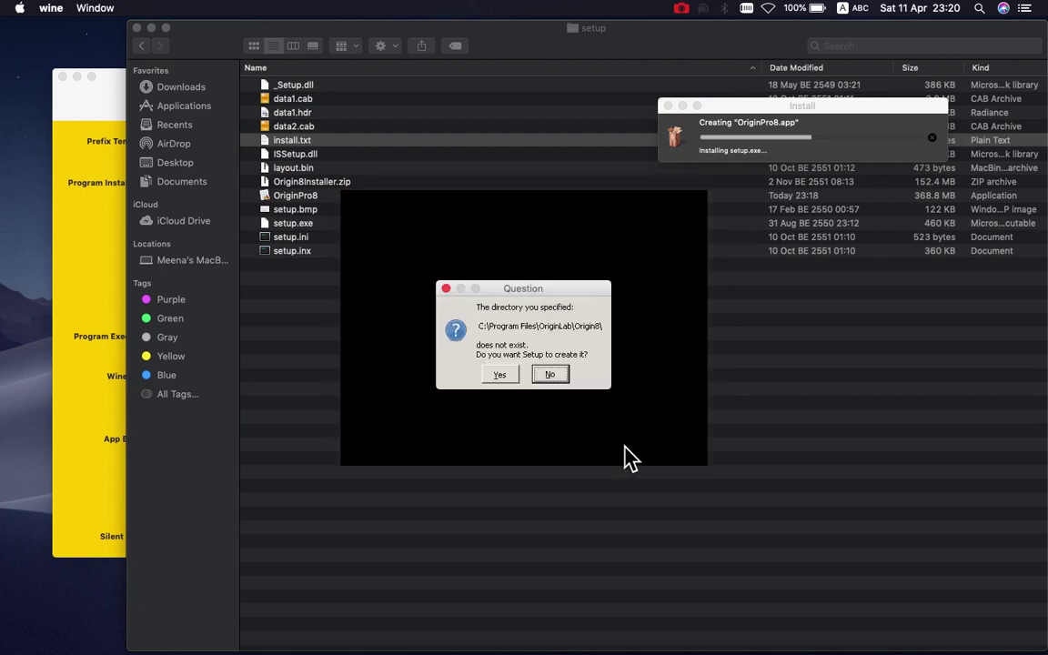
{"action": "left_click", "coordinate": [500, 377]}
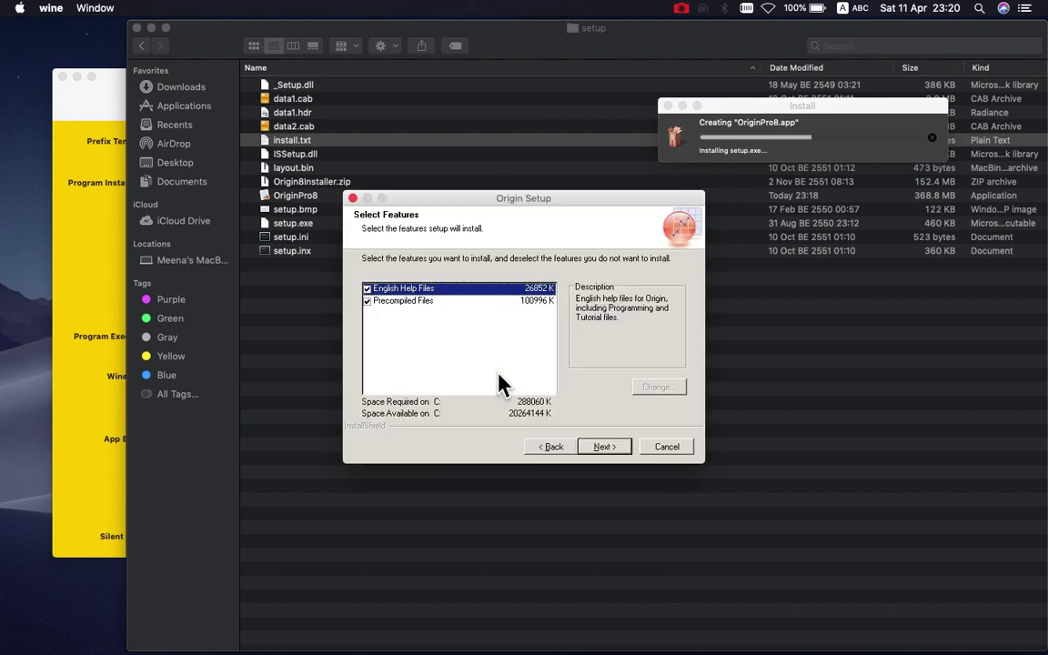
Keep all default features, data import formats and the All users option, and start installing Origin 8.
{"action": "left_click", "coordinate": [604, 448]}
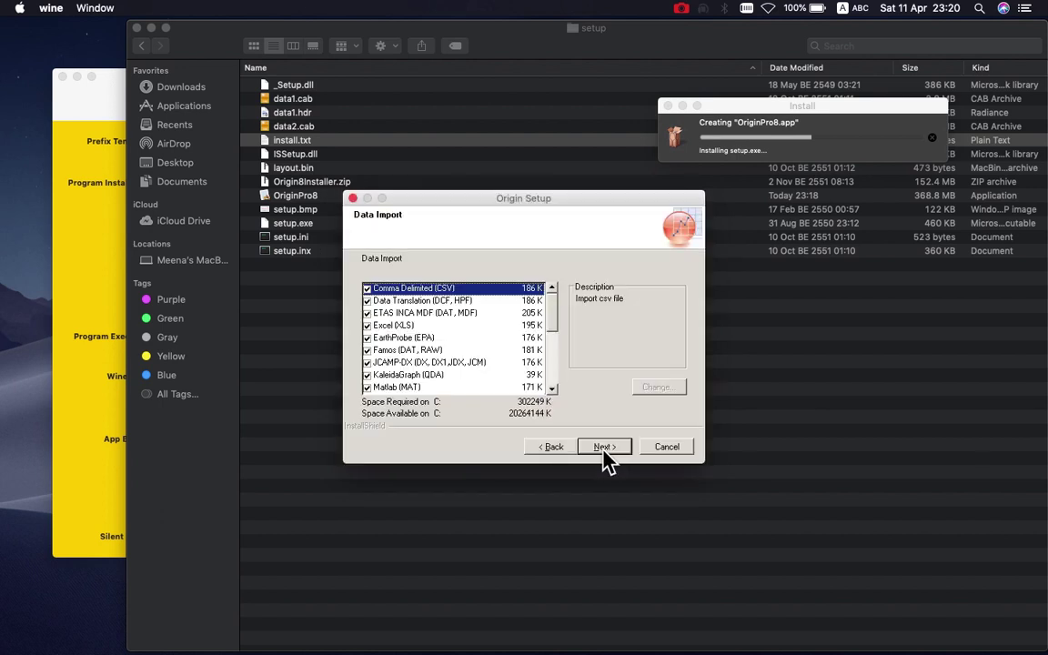
{"action": "left_click", "coordinate": [603, 448]}
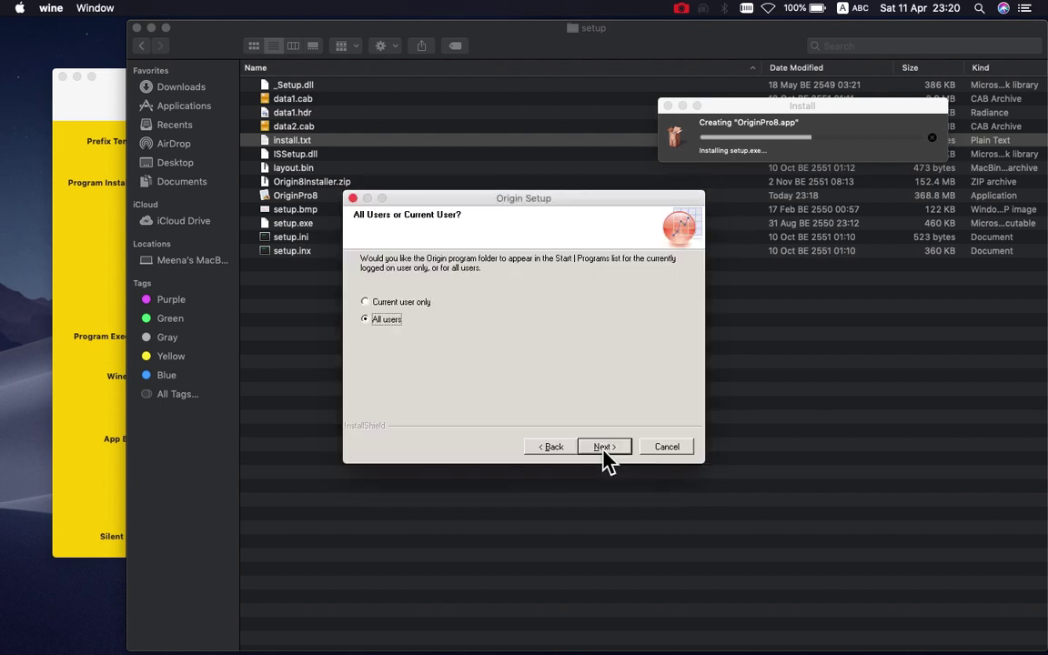
{"action": "left_click", "coordinate": [604, 448]}
{"action": "left_click", "coordinate": [604, 448]}
{"action": "left_click", "coordinate": [604, 446]}
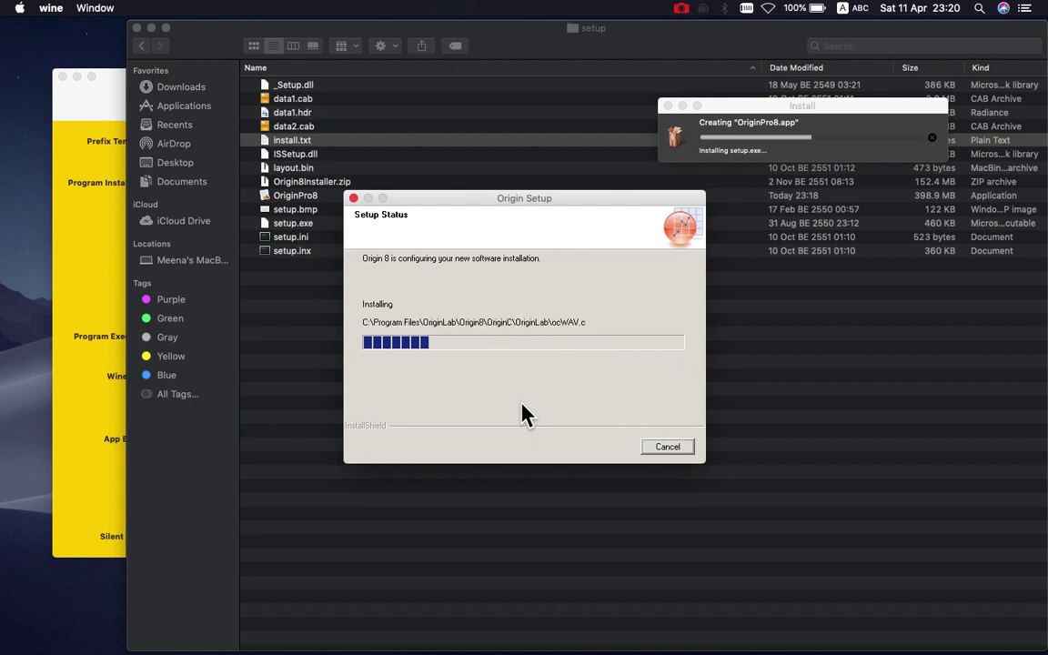
{"action": "left_click", "coordinate": [681, 11]}
{"action": "left_click", "coordinate": [687, 38]}
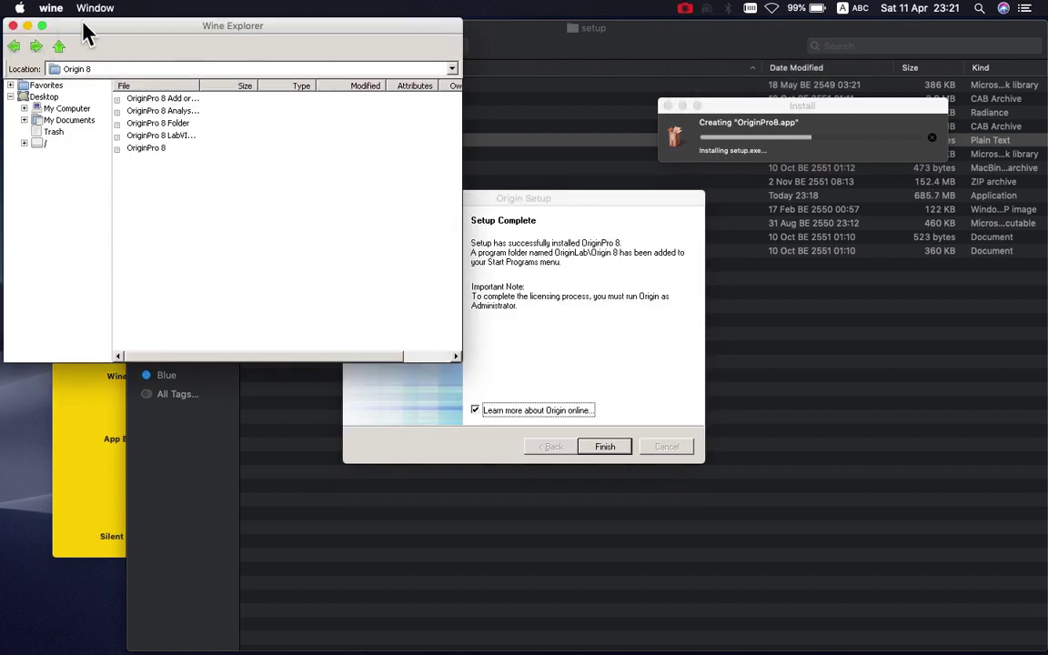
Finish Origin Setup with the option to learn more about Origin online turned off, closing each Wine Explorer window that opens.
{"action": "left_click_drag", "start_coordinate": [84, 28], "coordinate": [206, 118]}
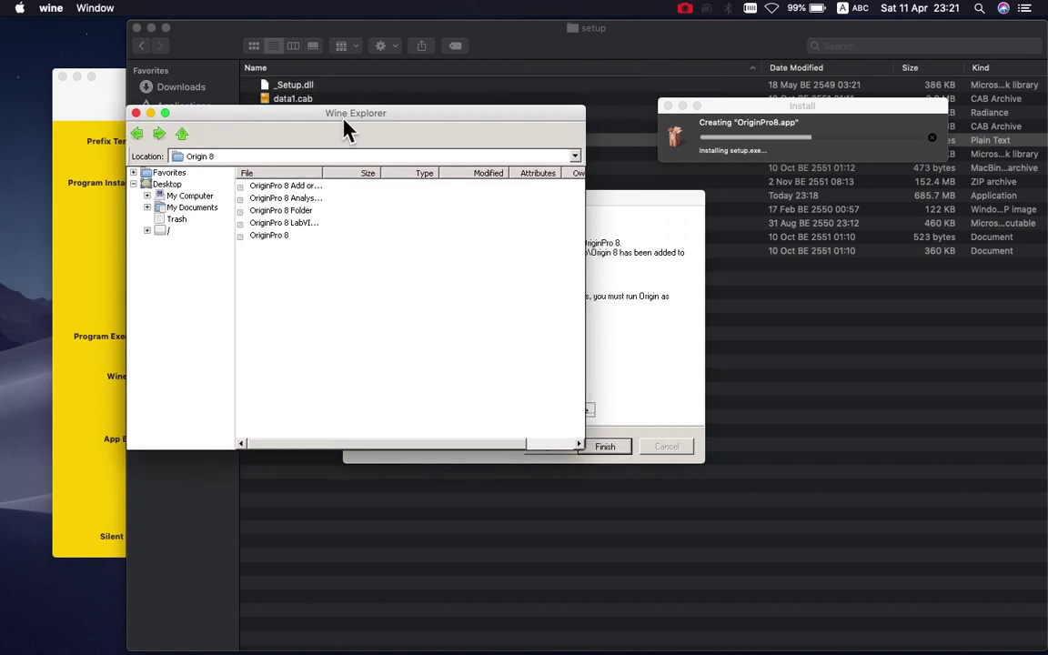
{"action": "left_click", "coordinate": [136, 113]}
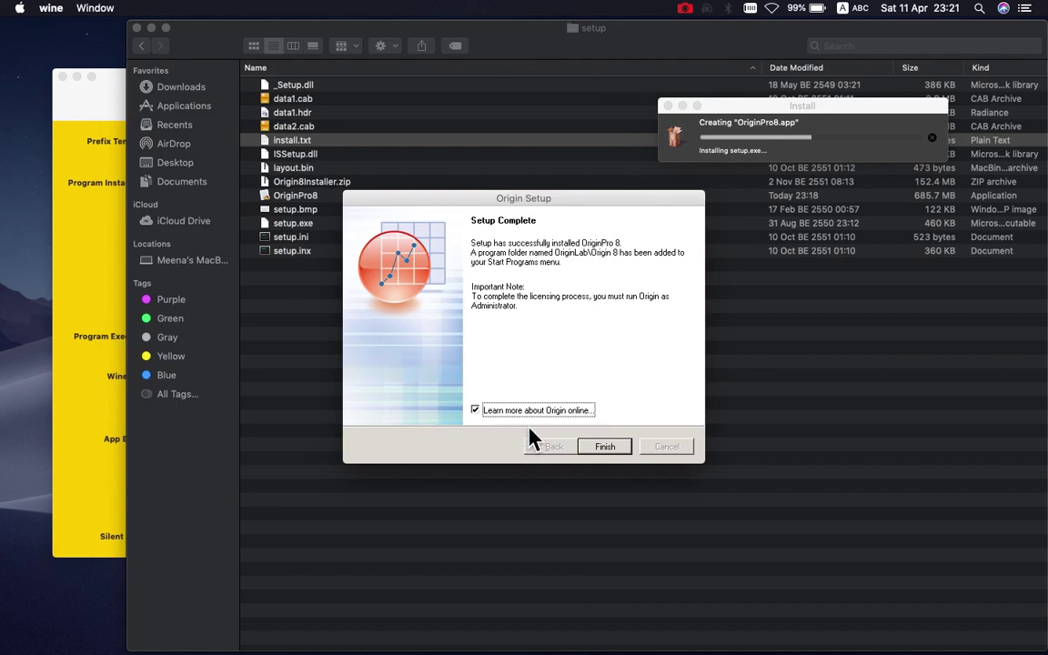
{"action": "left_click", "coordinate": [475, 410]}
{"action": "left_click", "coordinate": [606, 447]}
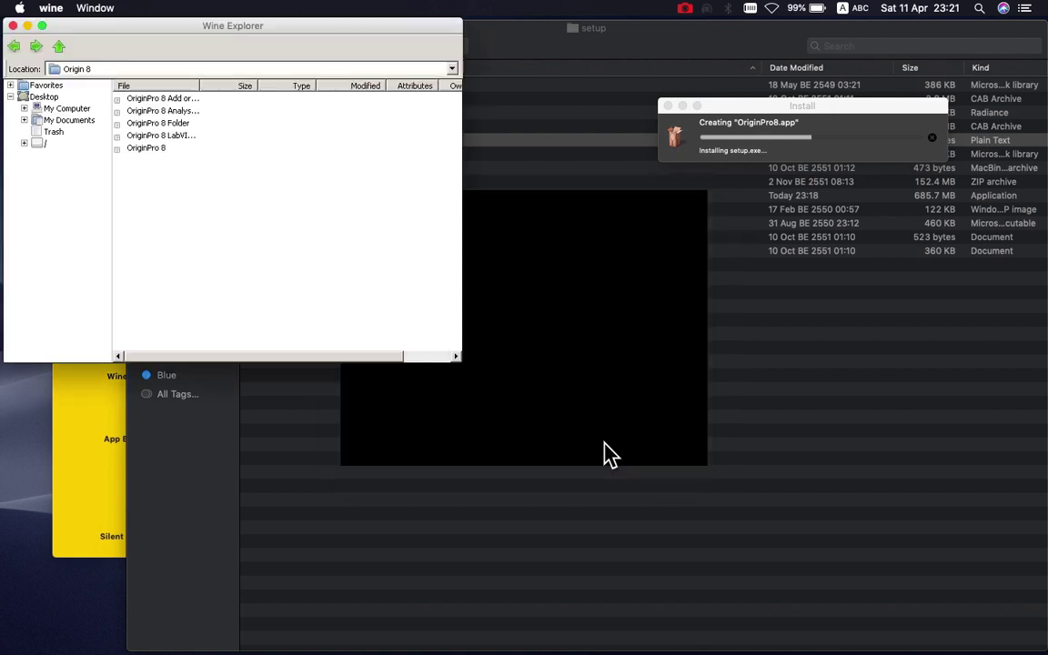
{"action": "left_click", "coordinate": [13, 25]}
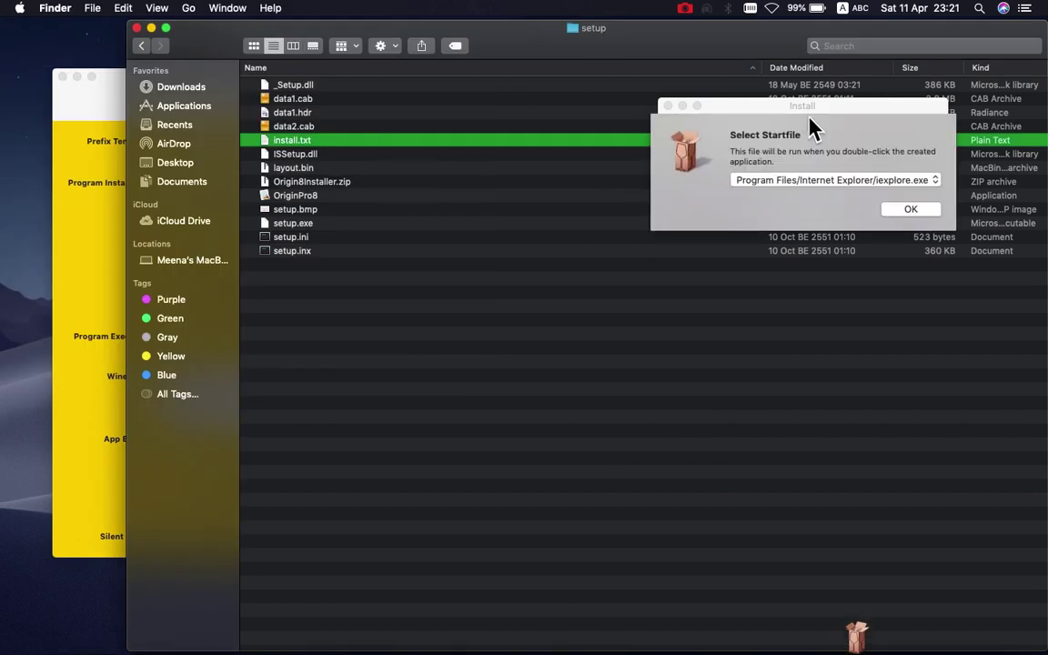
Set Program Files/OriginLab/Origin8/Origin8.exe as the start file, complete the prefix creation, and quit WineBottler.
{"action": "left_click", "coordinate": [881, 188]}
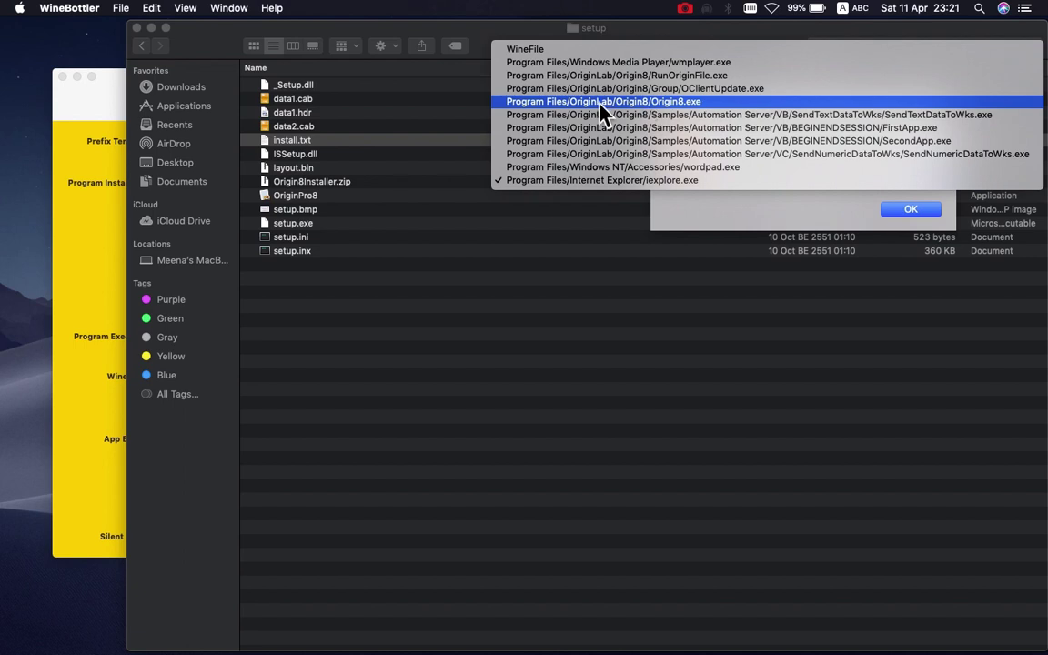
{"action": "left_click", "coordinate": [652, 109]}
{"action": "left_click", "coordinate": [805, 179]}
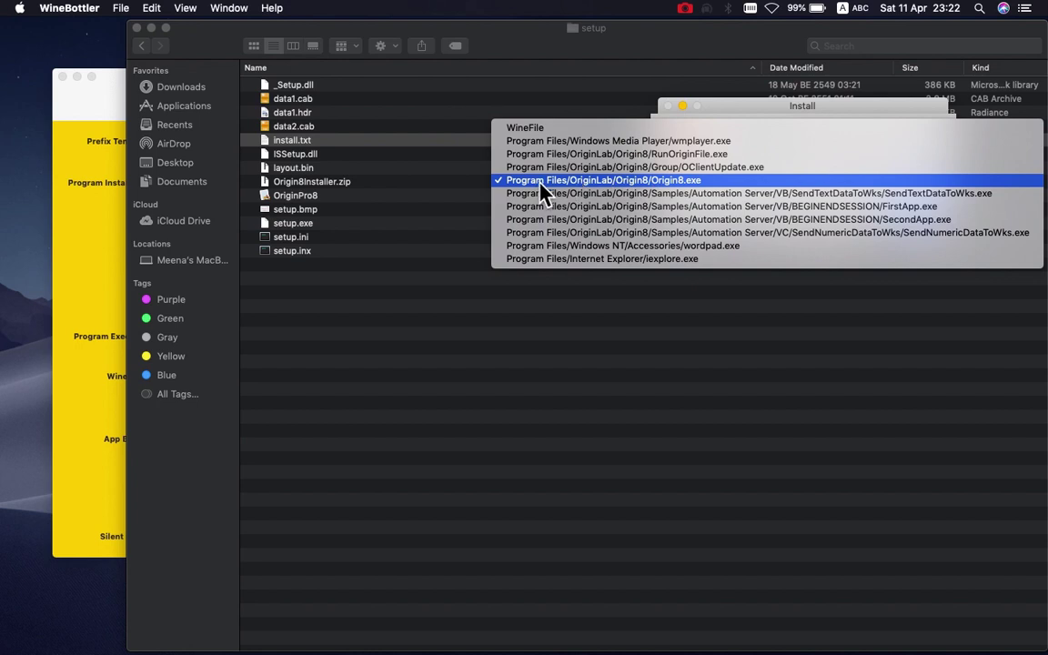
{"action": "left_click", "coordinate": [713, 181]}
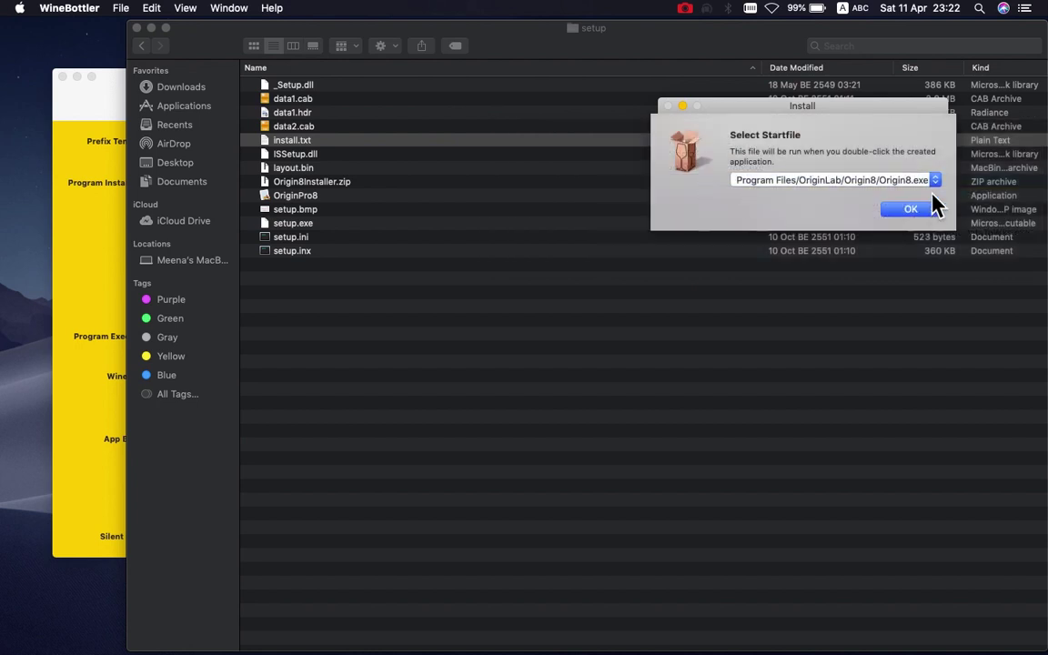
{"action": "left_click", "coordinate": [923, 212]}
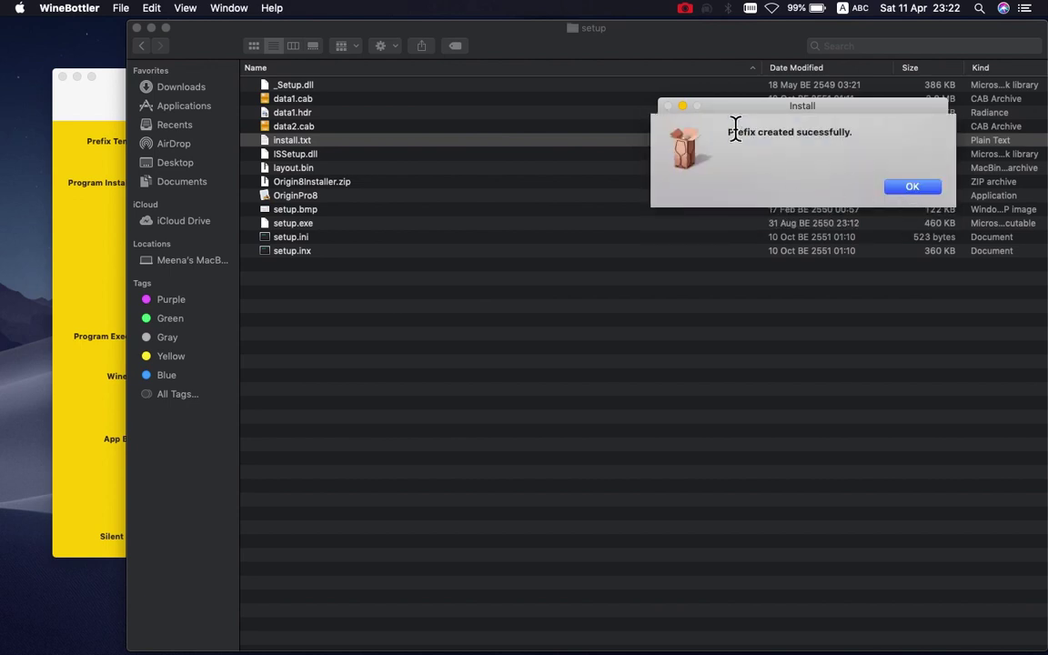
{"action": "left_click", "coordinate": [926, 190]}
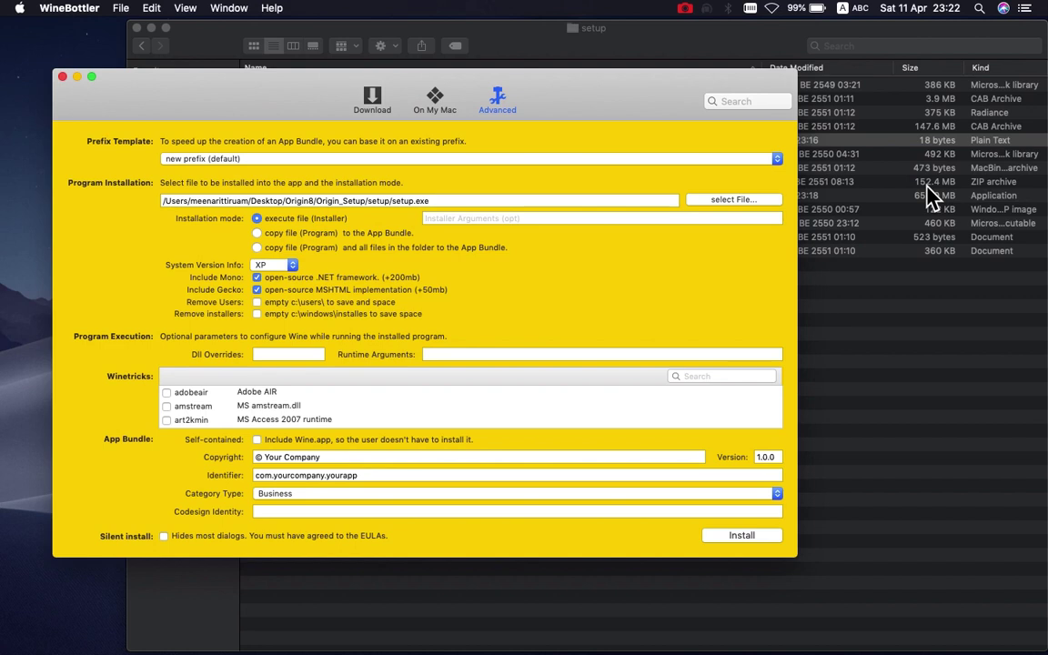
{"action": "left_click", "coordinate": [75, 7]}
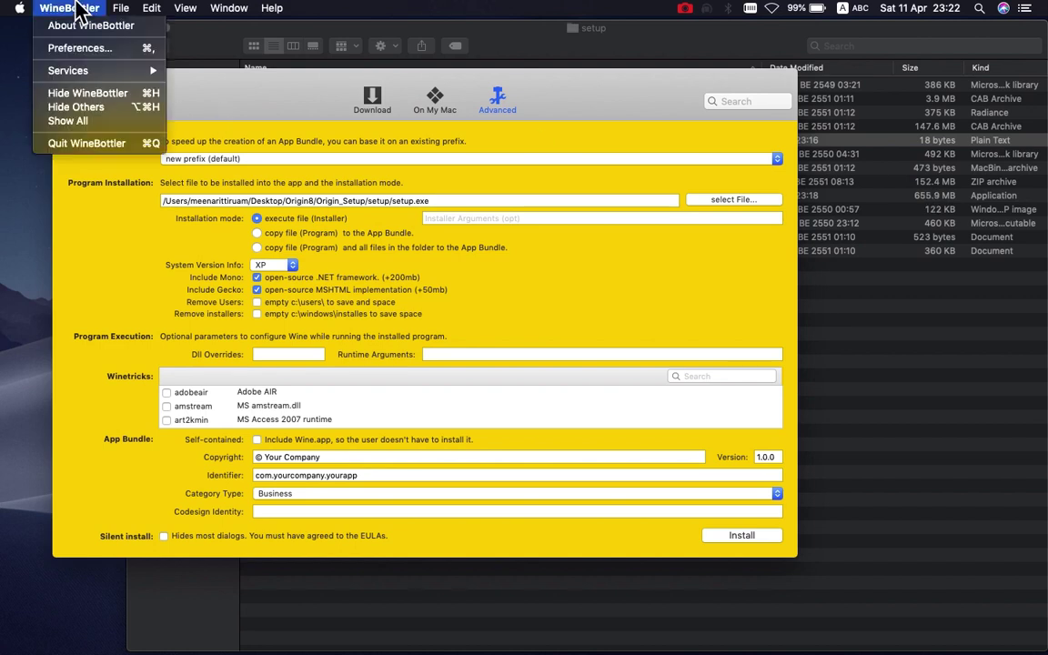
{"action": "left_click", "coordinate": [80, 146]}
Launch the OriginPro8 app from the setup folder in Finder and accept the default User Files Folder location.
{"action": "left_click", "coordinate": [329, 293]}
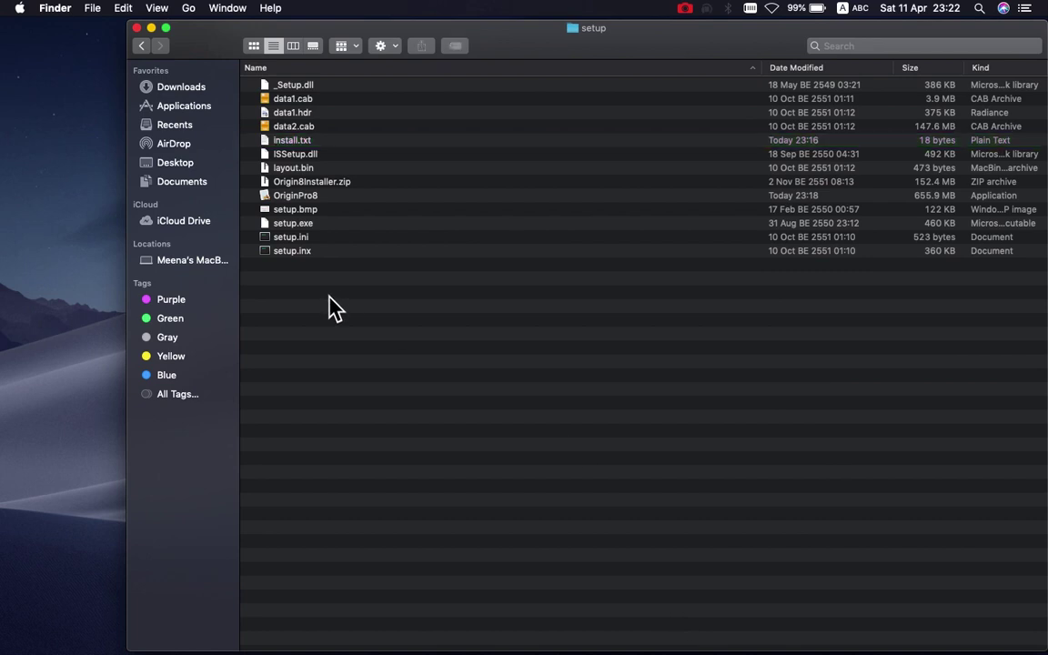
{"action": "double_click", "coordinate": [286, 196]}
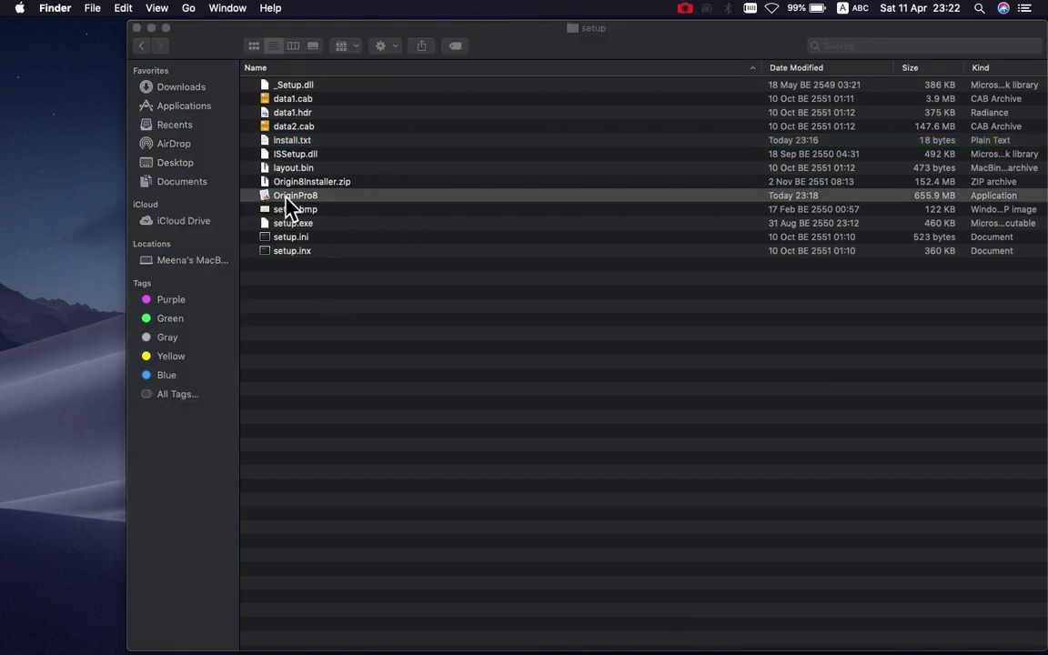
{"action": "mouse_move", "coordinate": [743, 649]}
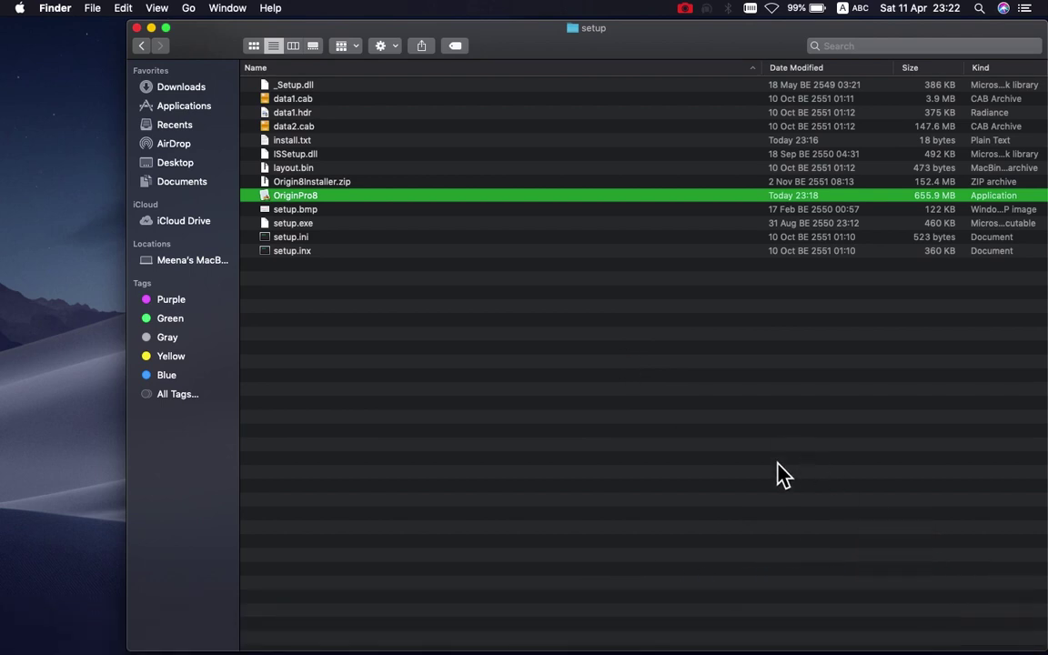
{"action": "left_click", "coordinate": [903, 644]}
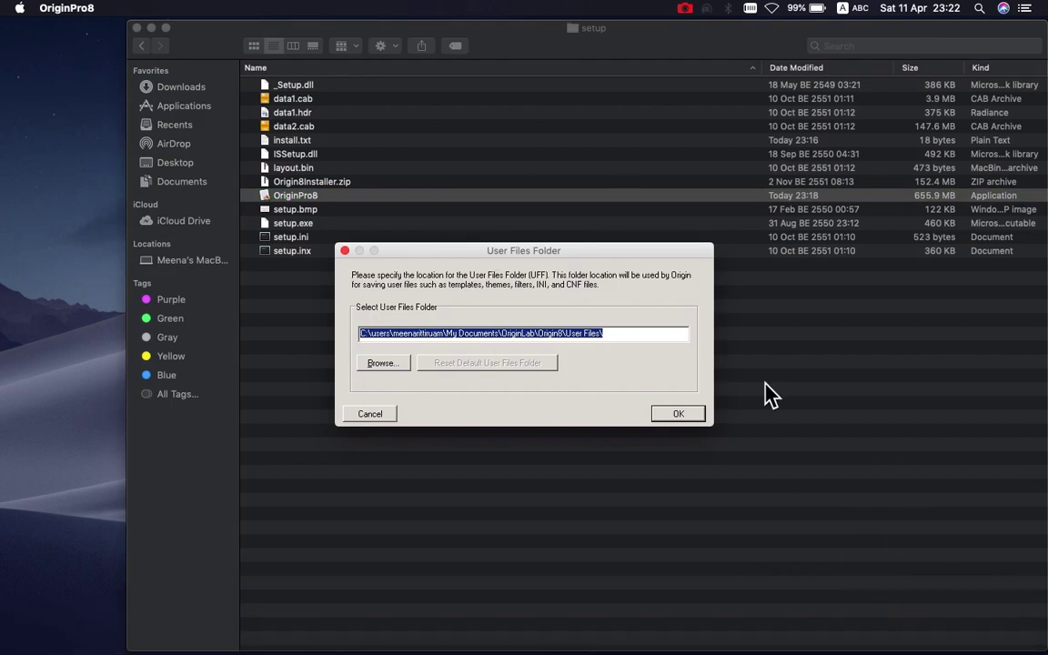
{"action": "left_click", "coordinate": [683, 417]}
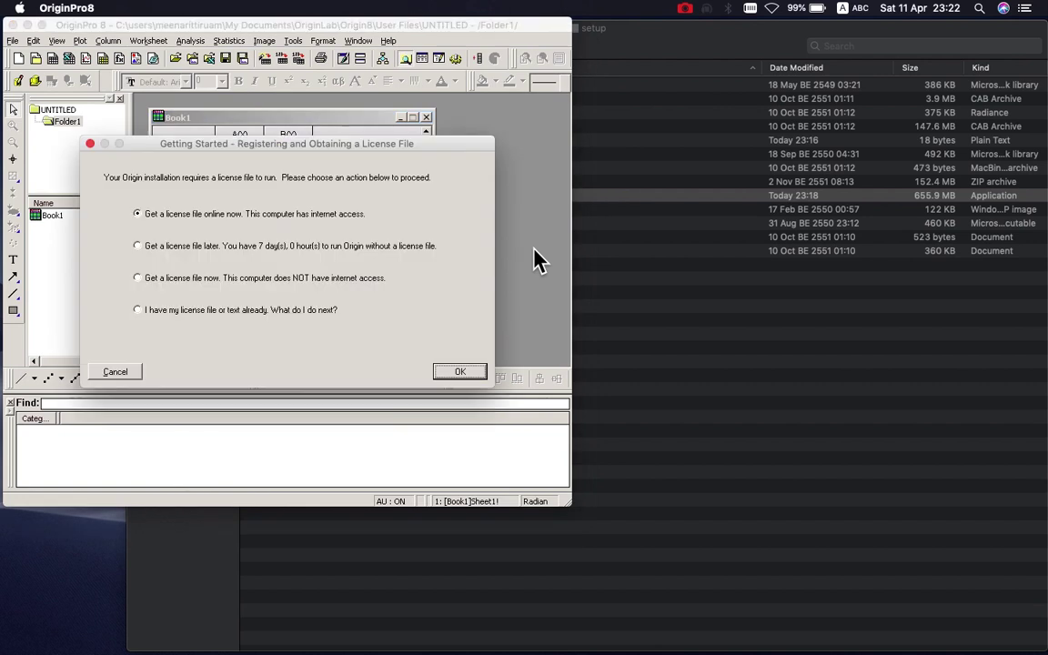
Skip the license file registration and dismiss the license status and expiry notices.
{"action": "left_click", "coordinate": [114, 373]}
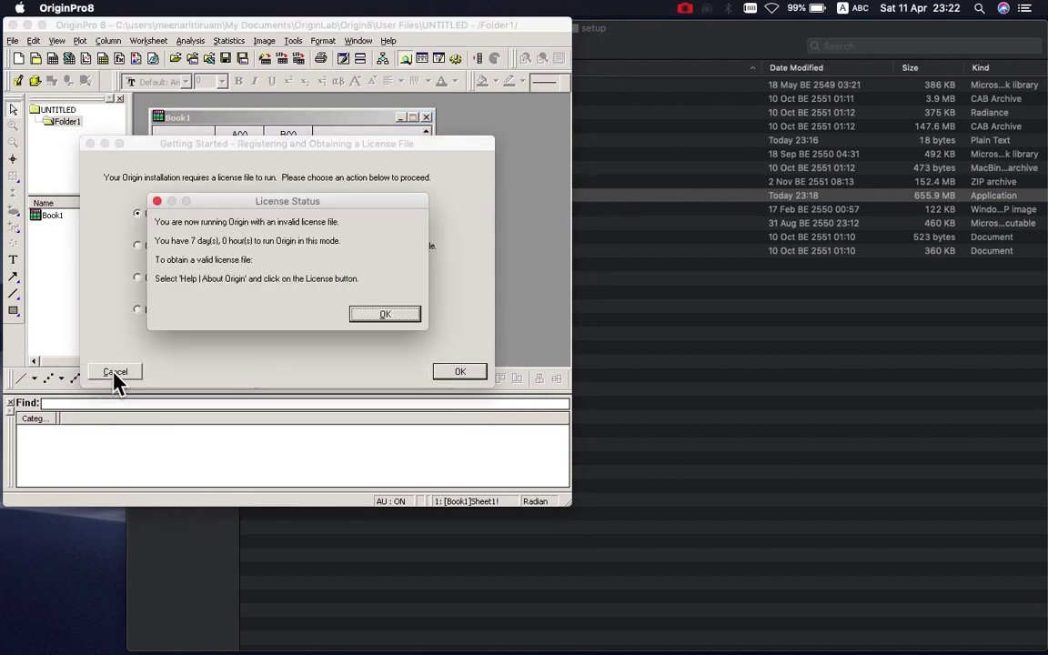
{"action": "left_click", "coordinate": [390, 314]}
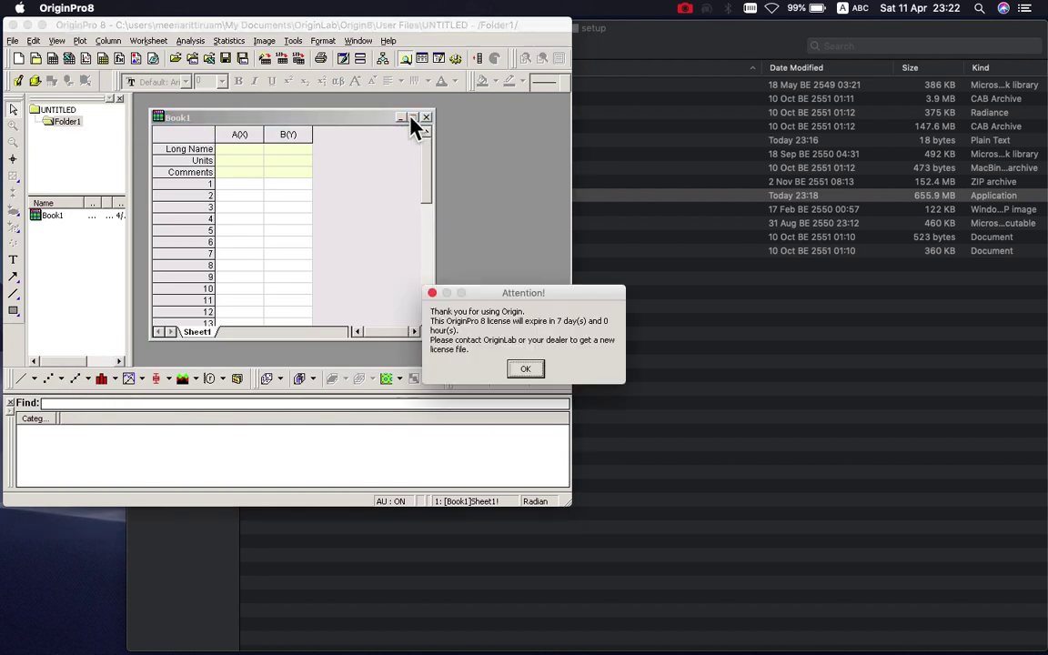
{"action": "left_click", "coordinate": [534, 369]}
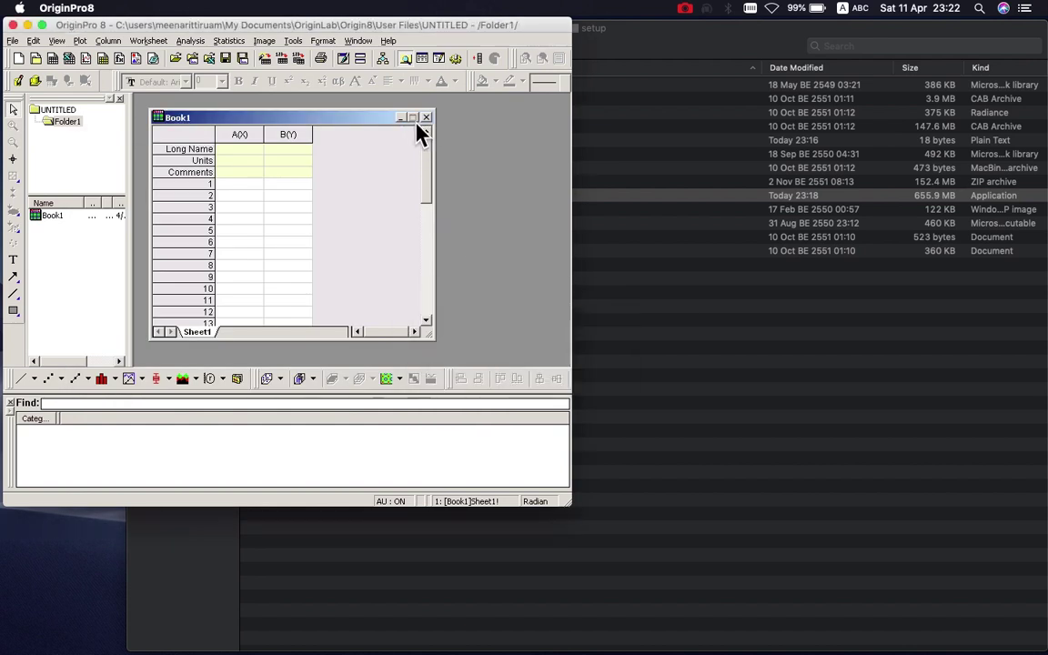
Maximize the Book1 worksheet and enlarge the OriginPro window to nearly fill the screen.
{"action": "left_click", "coordinate": [413, 117]}
{"action": "left_click_drag", "start_coordinate": [569, 505], "coordinate": [983, 627]}
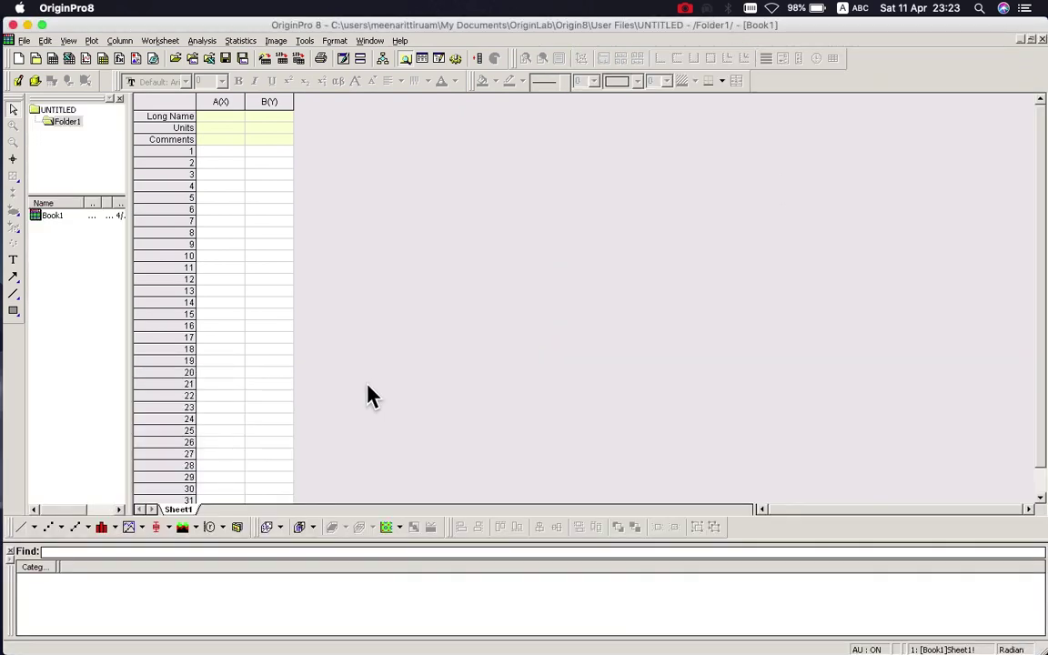
Open the project Band and dos.opj from the Origin8 folder on the Desktop.
{"action": "left_click", "coordinate": [179, 62]}
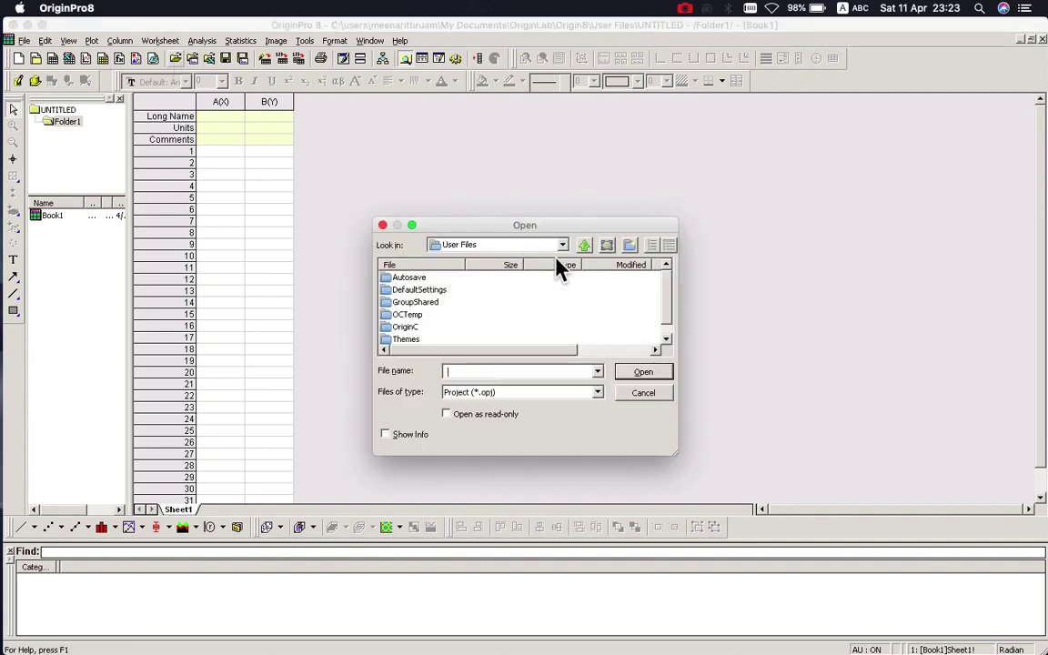
{"action": "left_click", "coordinate": [607, 248]}
{"action": "scroll", "coordinate": [423, 328], "scroll_direction": "down", "scroll_amount": 3}
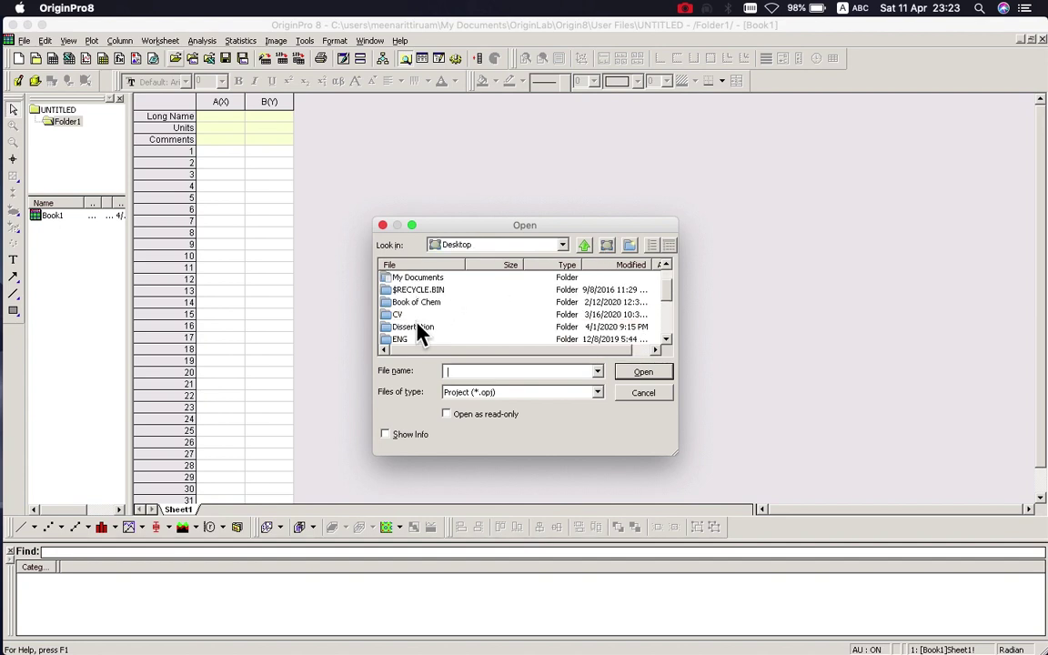
{"action": "scroll", "coordinate": [420, 332], "scroll_direction": "down", "scroll_amount": 1}
{"action": "double_click", "coordinate": [415, 329]}
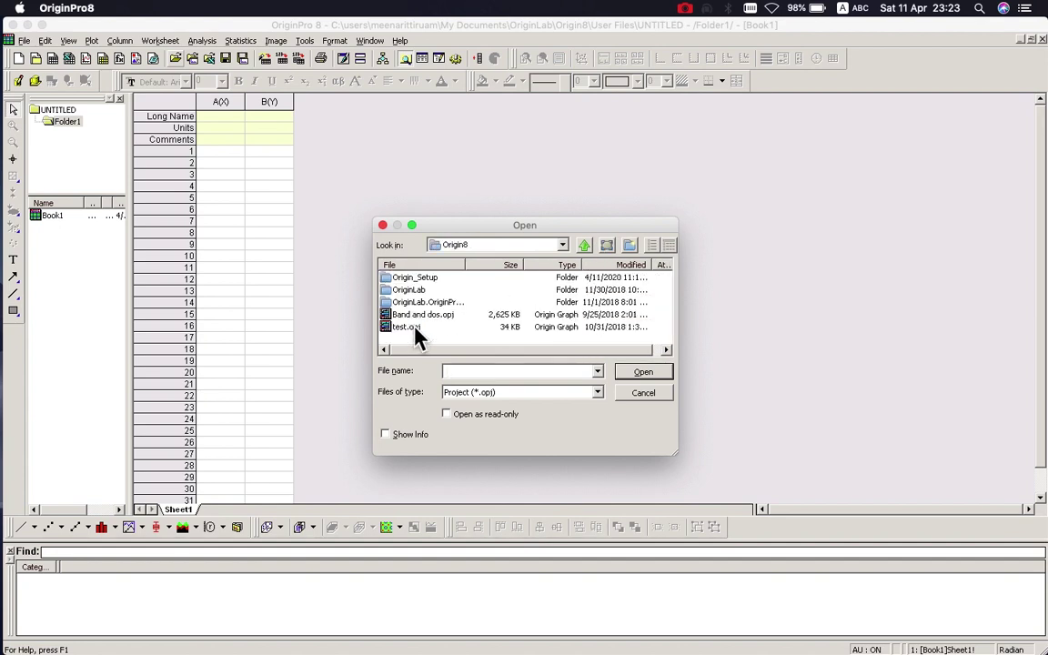
{"action": "double_click", "coordinate": [424, 314]}
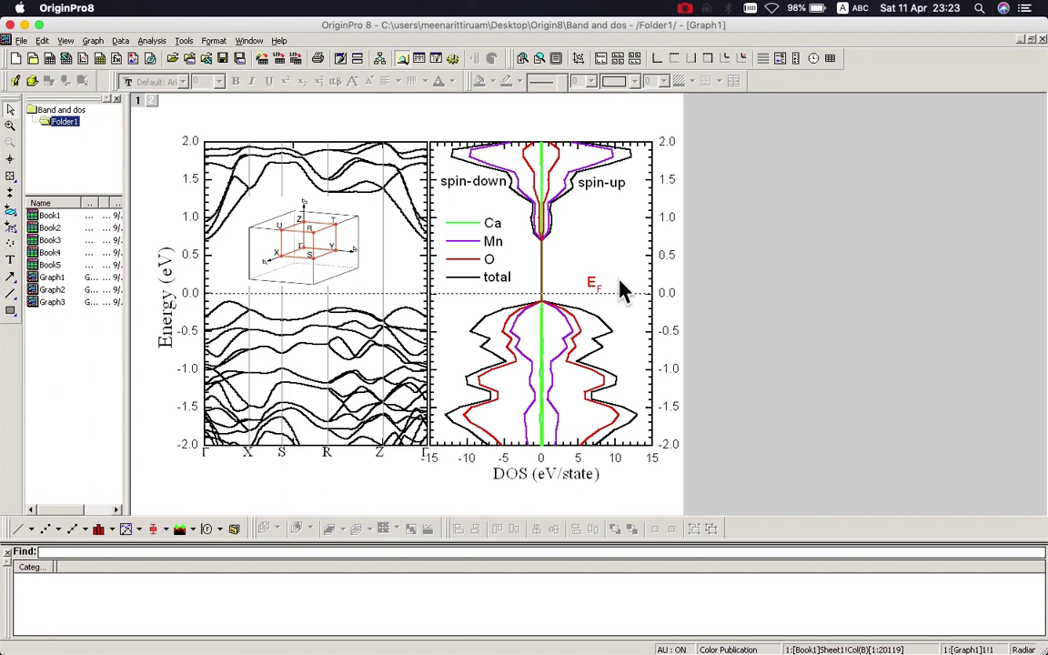
{"action": "left_click", "coordinate": [20, 41]}
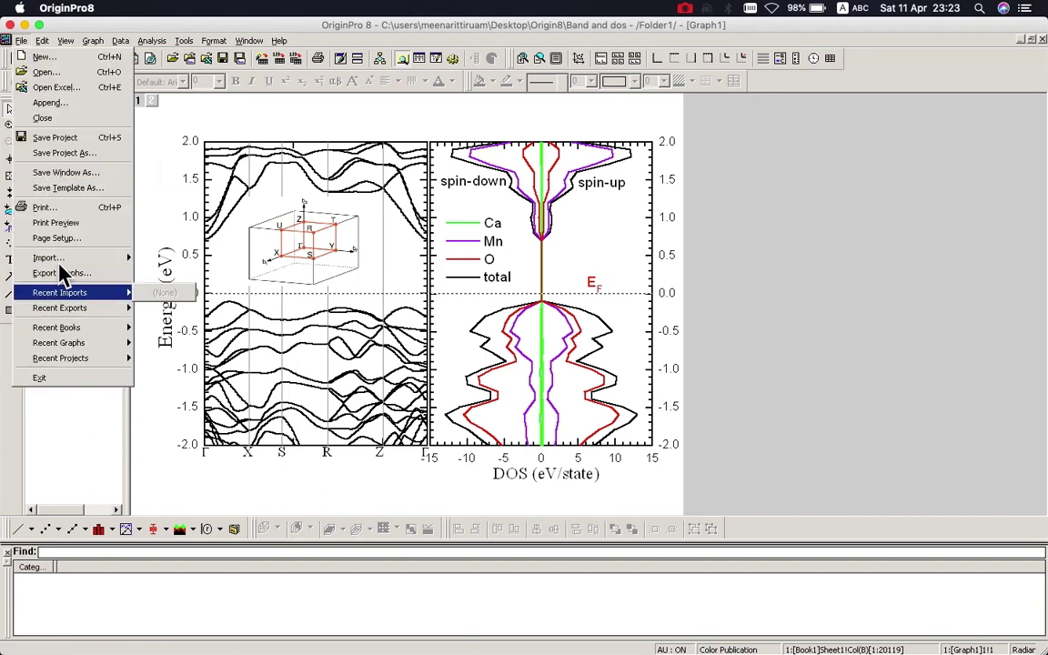
{"action": "left_click", "coordinate": [767, 257]}
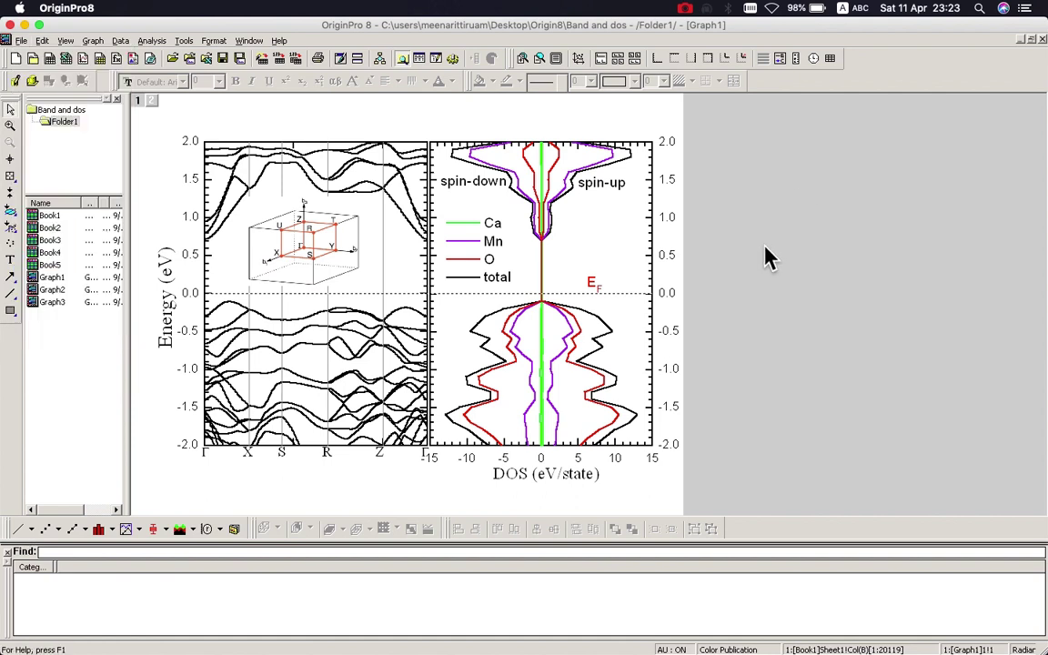
Switch to System Preferences and open the Printers & Scanners settings.
{"action": "mouse_move", "coordinate": [219, 648]}
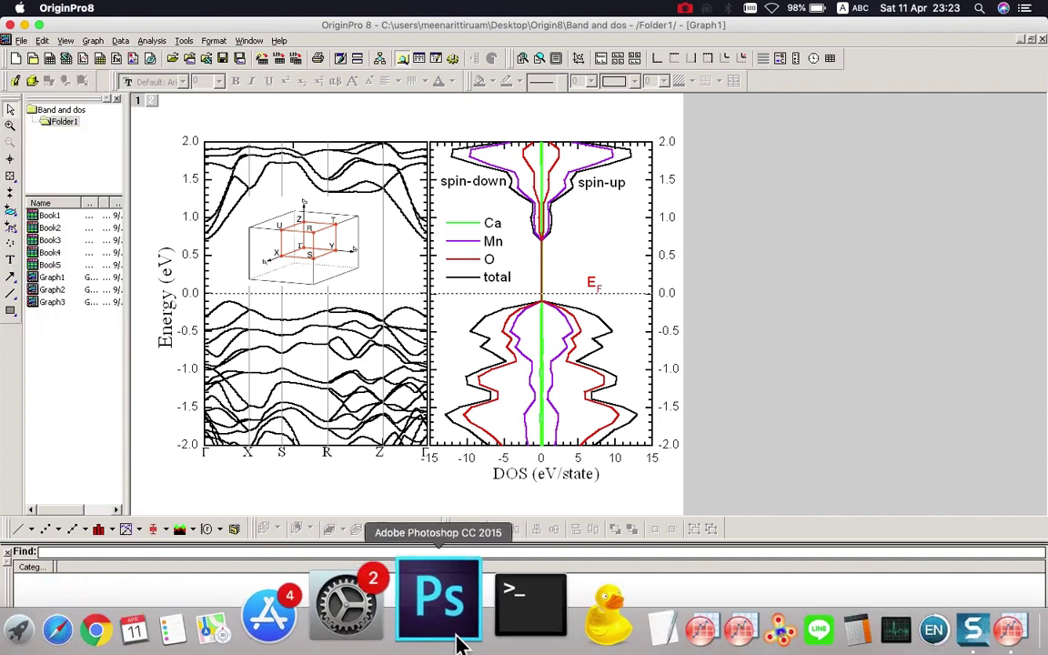
{"action": "left_click", "coordinate": [403, 636]}
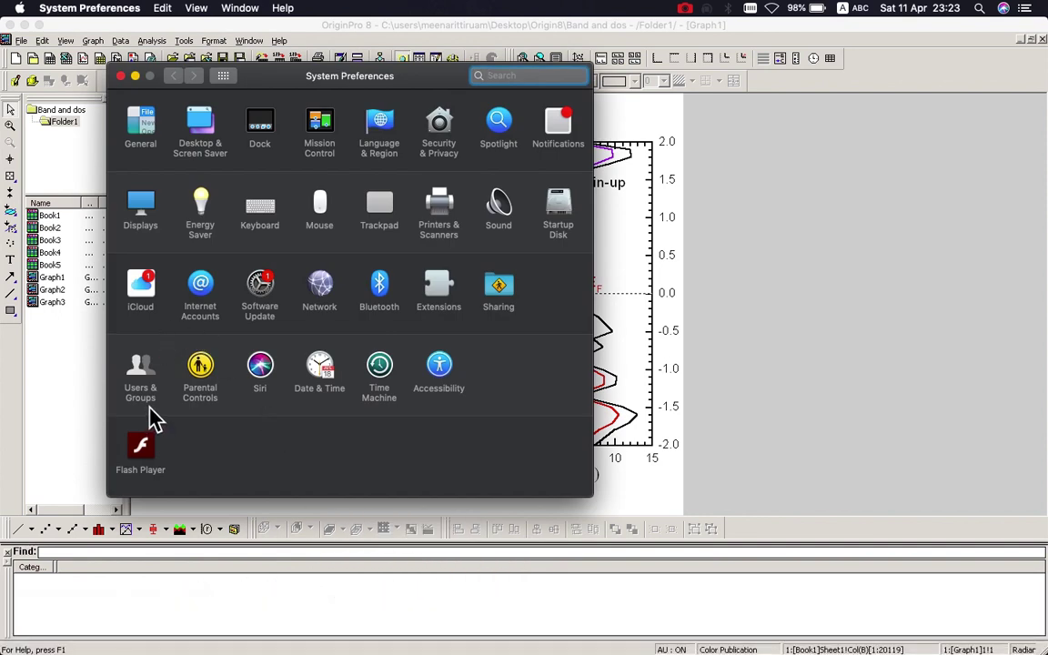
{"action": "left_click", "coordinate": [444, 236]}
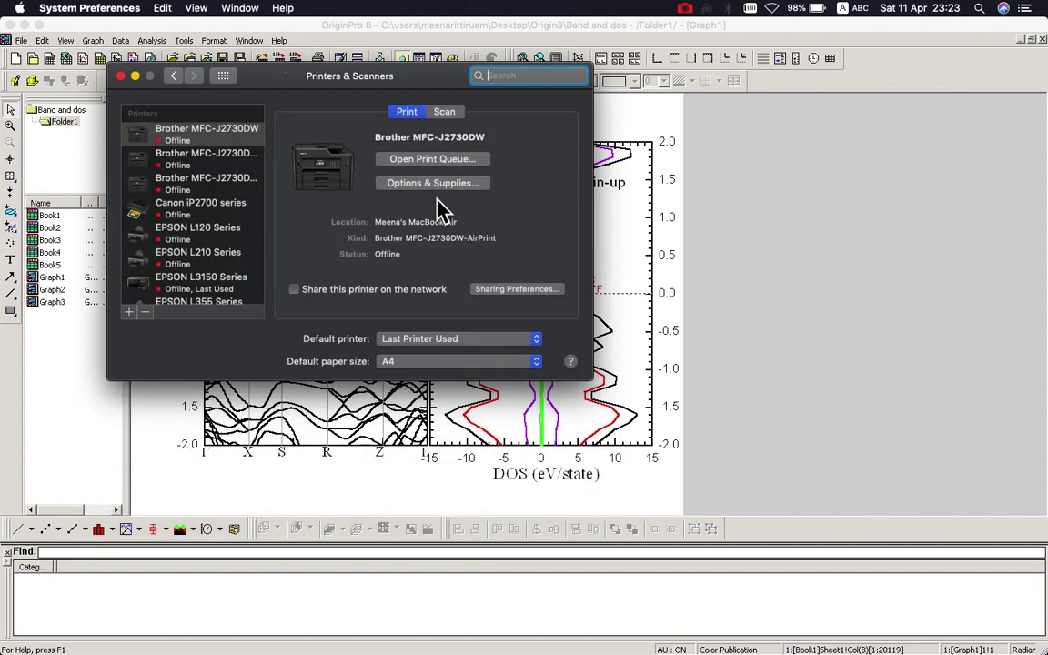
Inspect the existing PostScript printer's general, options and supply level settings without changing them.
{"action": "left_click", "coordinate": [128, 311]}
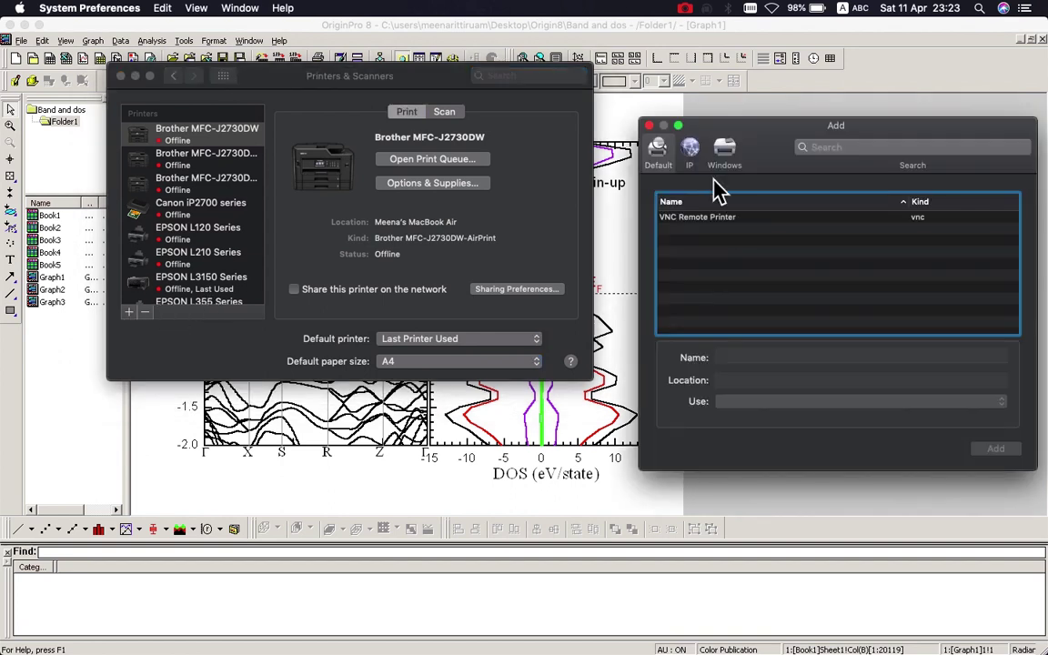
{"action": "left_click", "coordinate": [649, 126]}
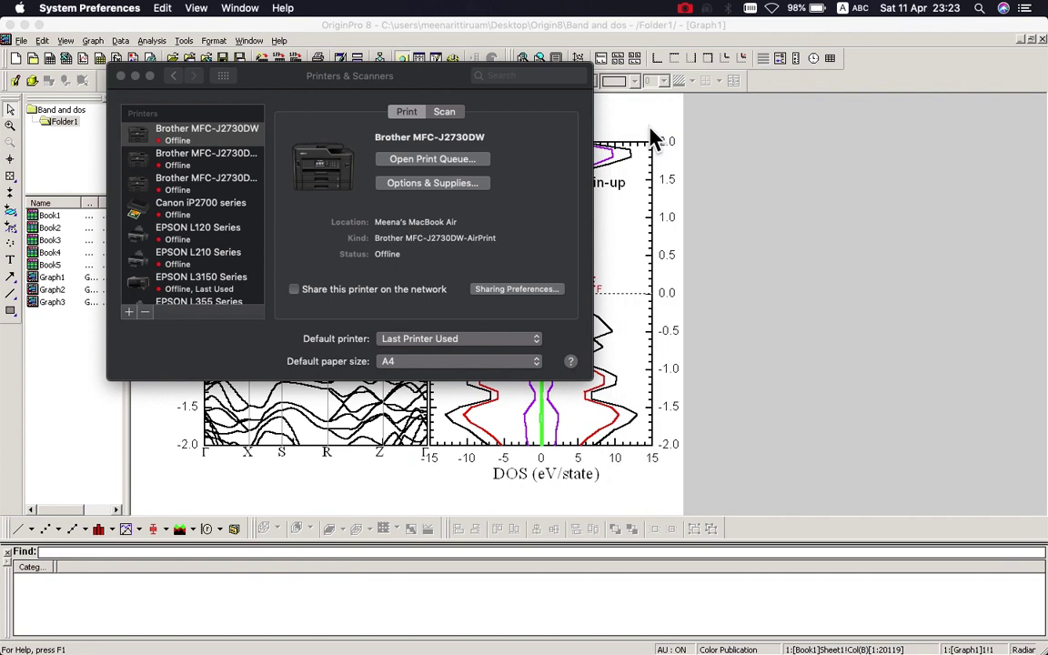
{"action": "scroll", "coordinate": [191, 250], "scroll_direction": "down", "scroll_amount": 5}
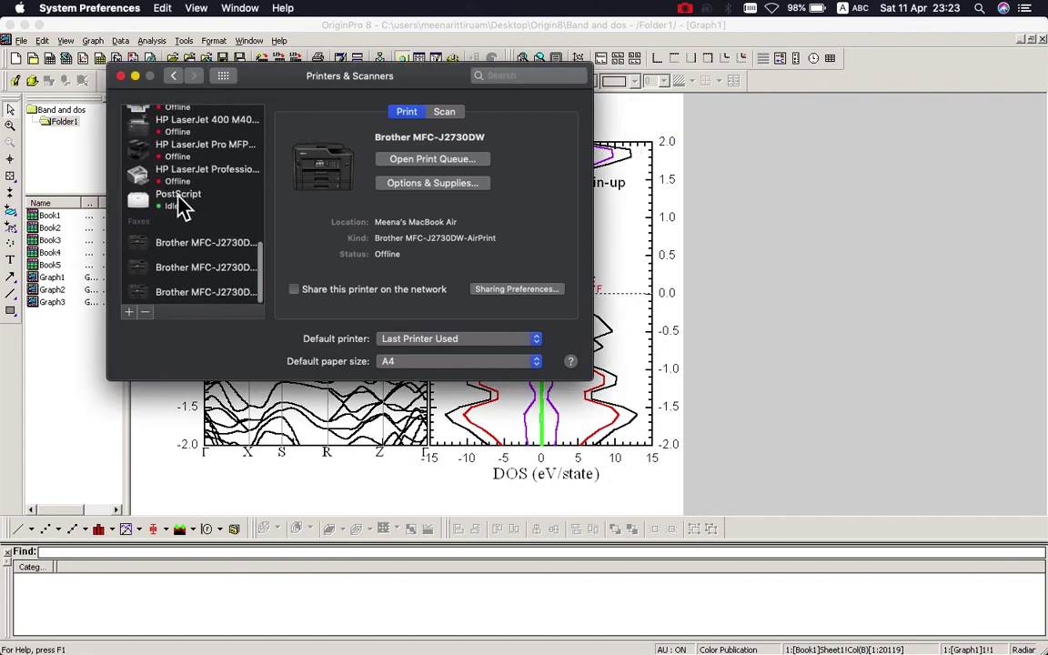
{"action": "left_click", "coordinate": [172, 202]}
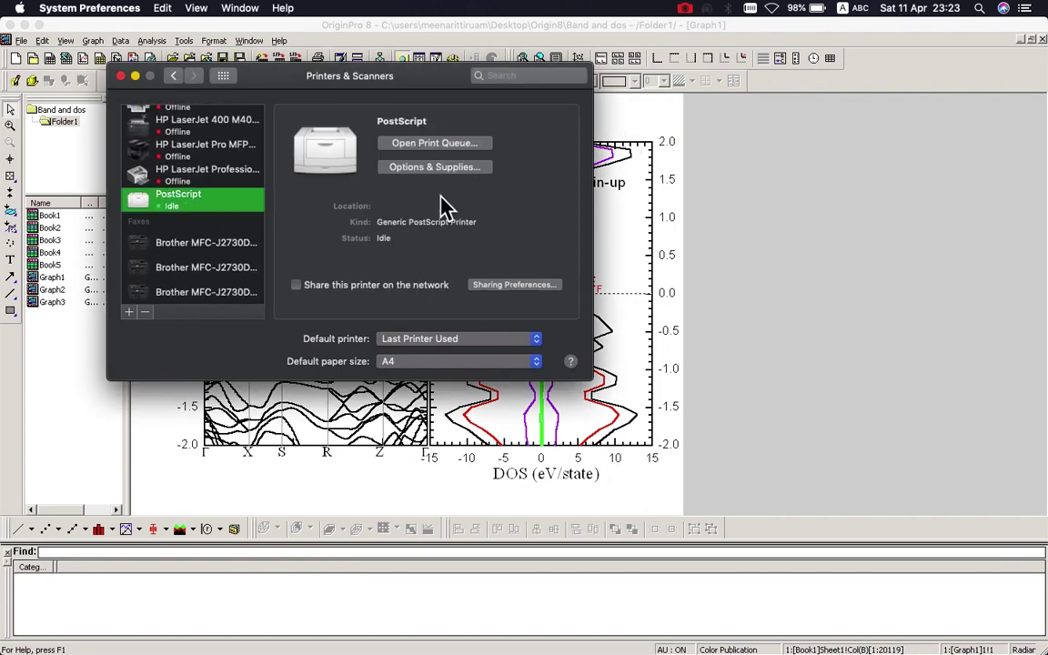
{"action": "left_click", "coordinate": [469, 173]}
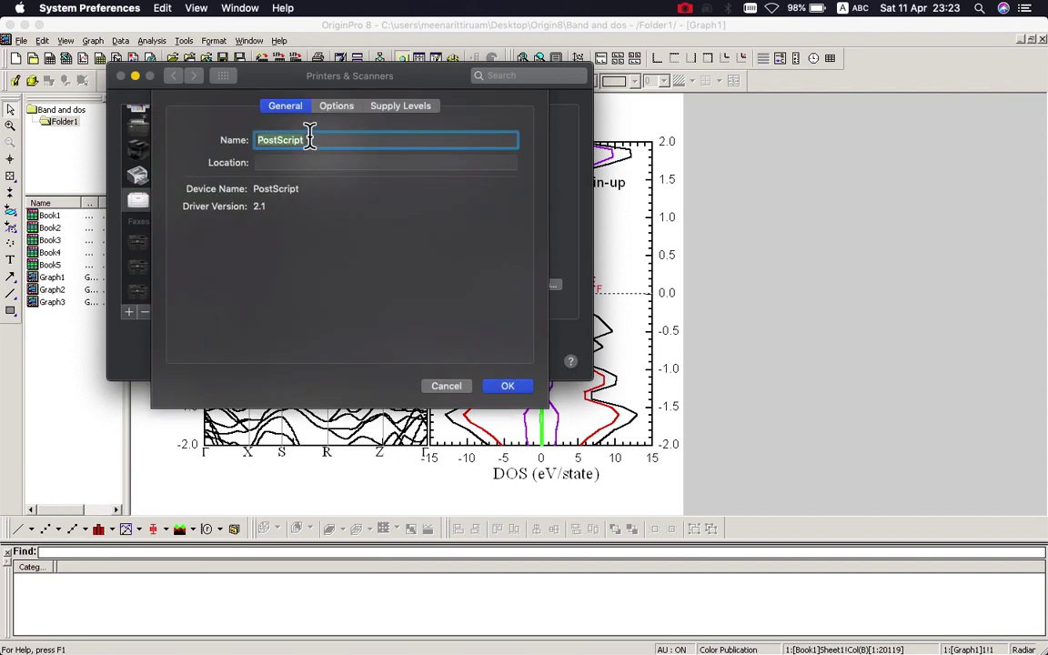
{"action": "left_click", "coordinate": [344, 108]}
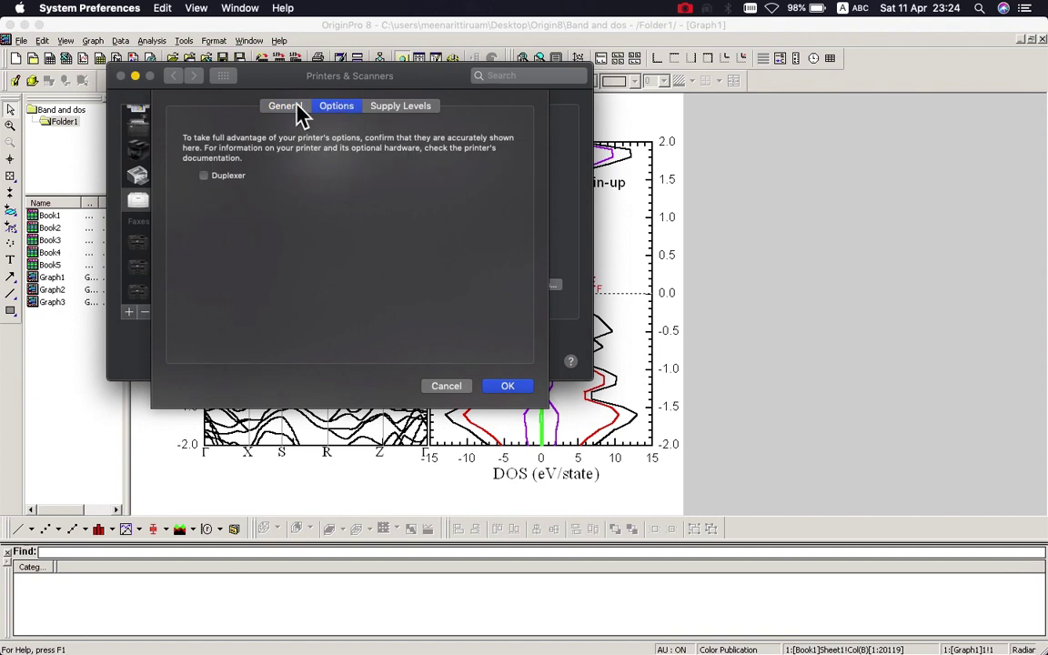
{"action": "left_click", "coordinate": [298, 113]}
{"action": "left_click", "coordinate": [386, 114]}
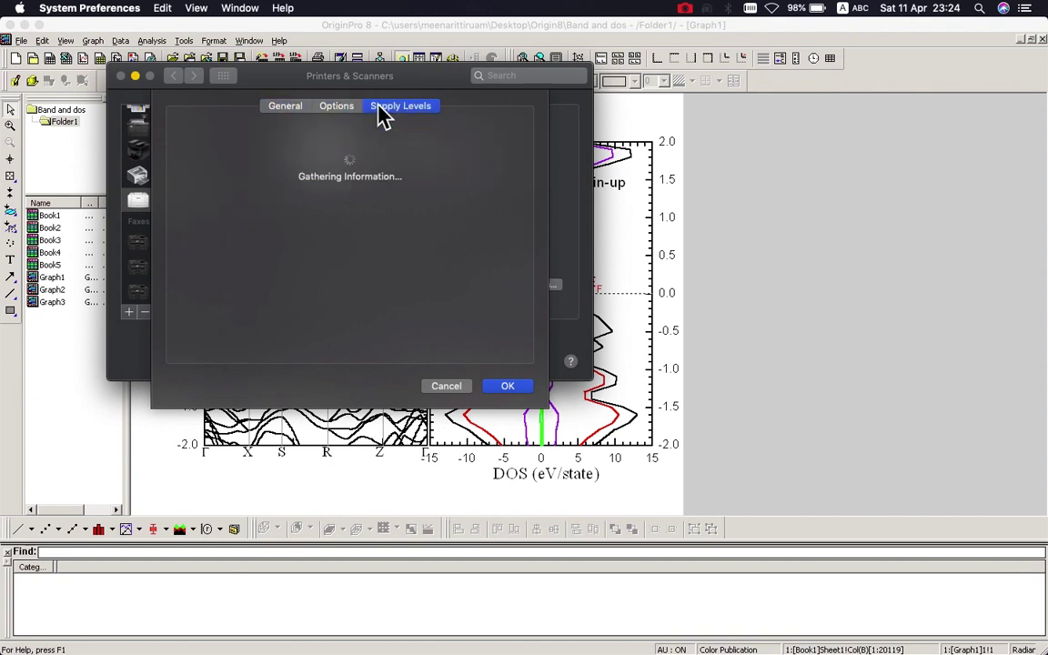
{"action": "left_click", "coordinate": [446, 387]}
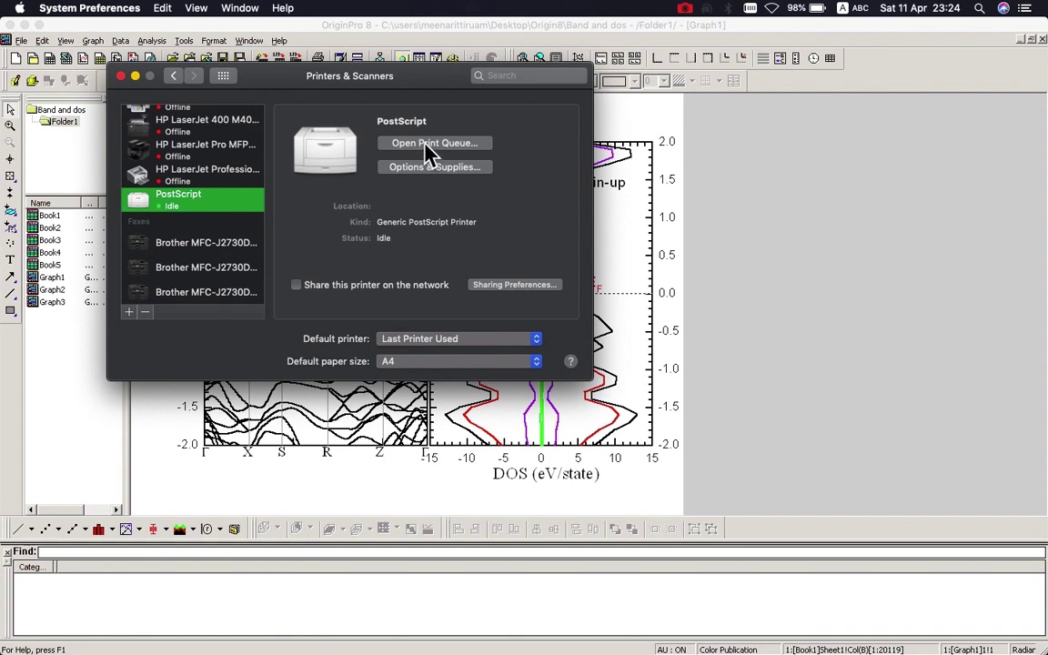
Start adding an IP printer with the address localhost and the protocol Internet Printing Protocol - IPP.
{"action": "left_click", "coordinate": [128, 313]}
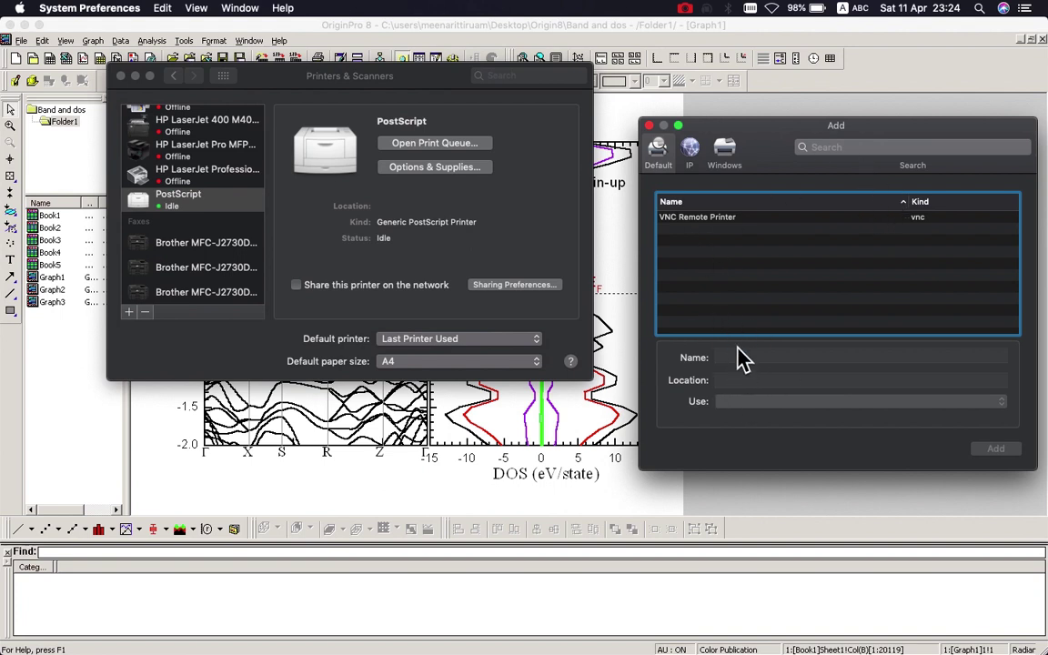
{"action": "left_click", "coordinate": [691, 155]}
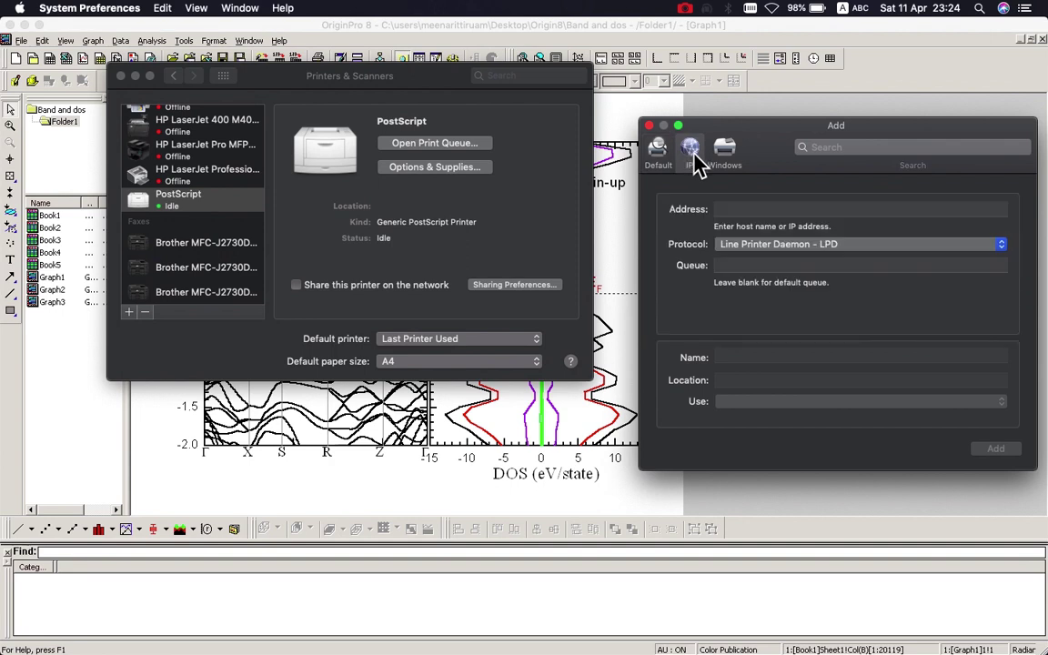
{"action": "left_click", "coordinate": [790, 210]}
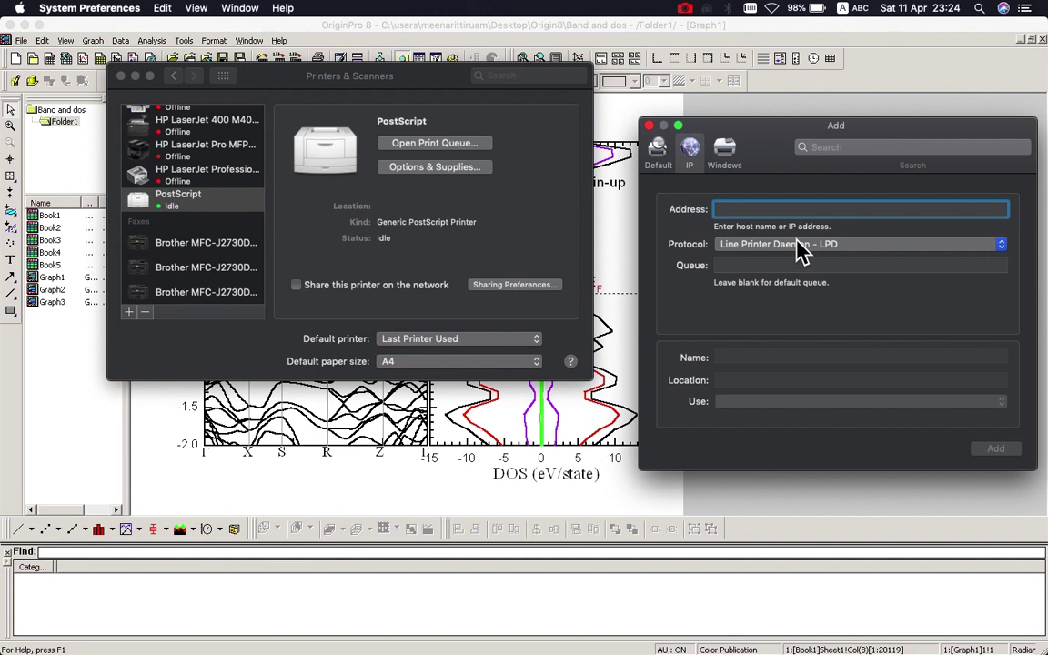
{"action": "type", "text": "localhost"}
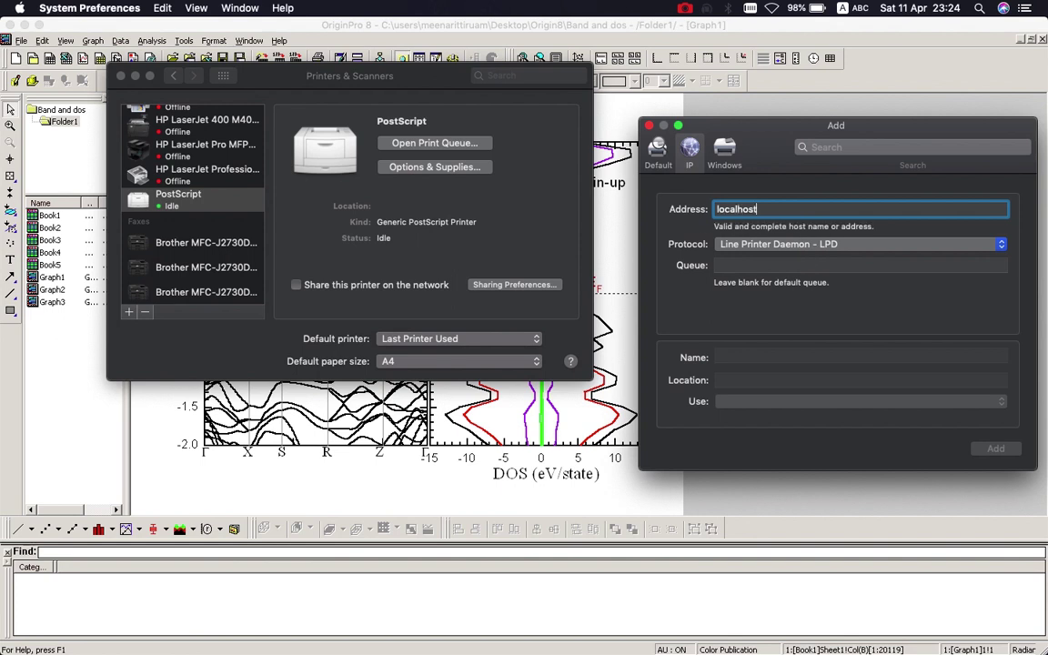
{"action": "left_click", "coordinate": [842, 246]}
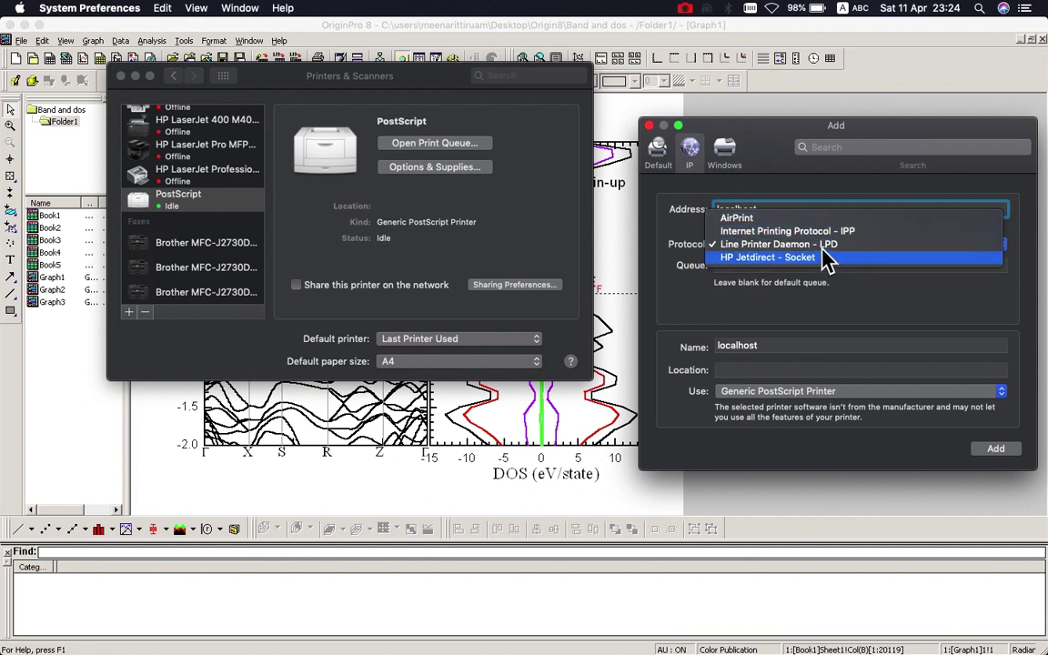
{"action": "left_click", "coordinate": [794, 232]}
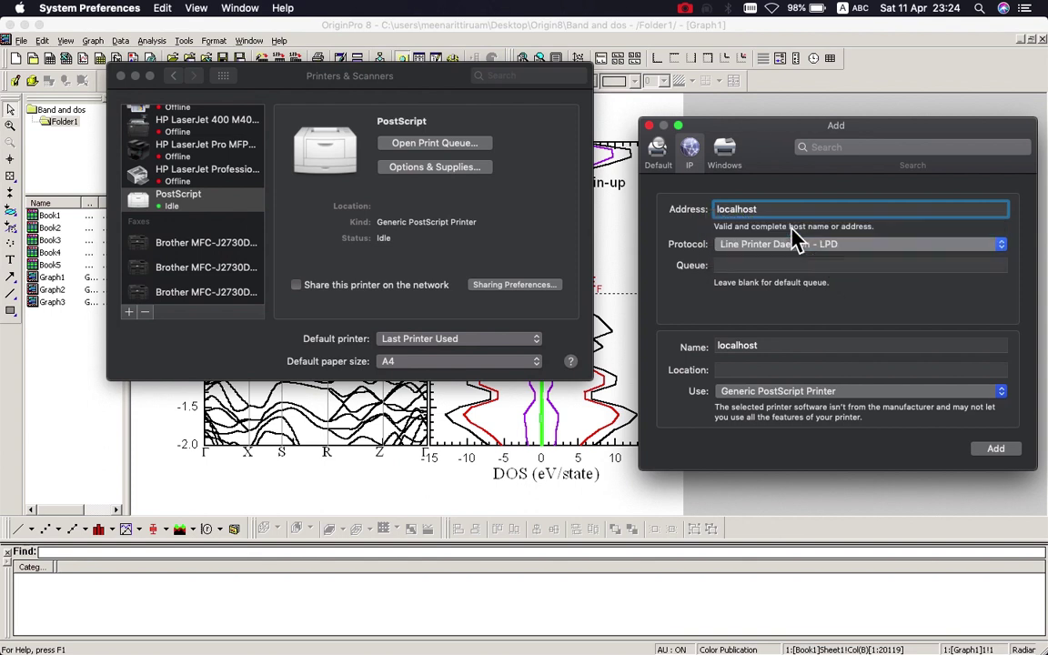
Keep Generic PostScript Printer as the new printer's driver and name the printer localhost2.
{"action": "left_click", "coordinate": [758, 369]}
{"action": "left_click", "coordinate": [768, 393]}
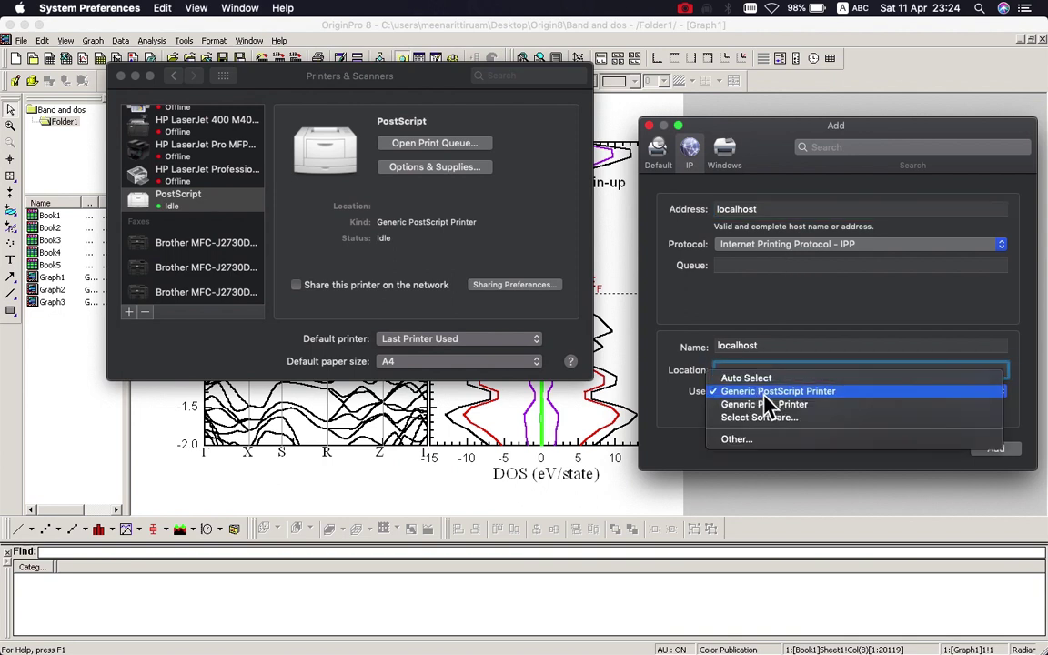
{"action": "left_click", "coordinate": [764, 395]}
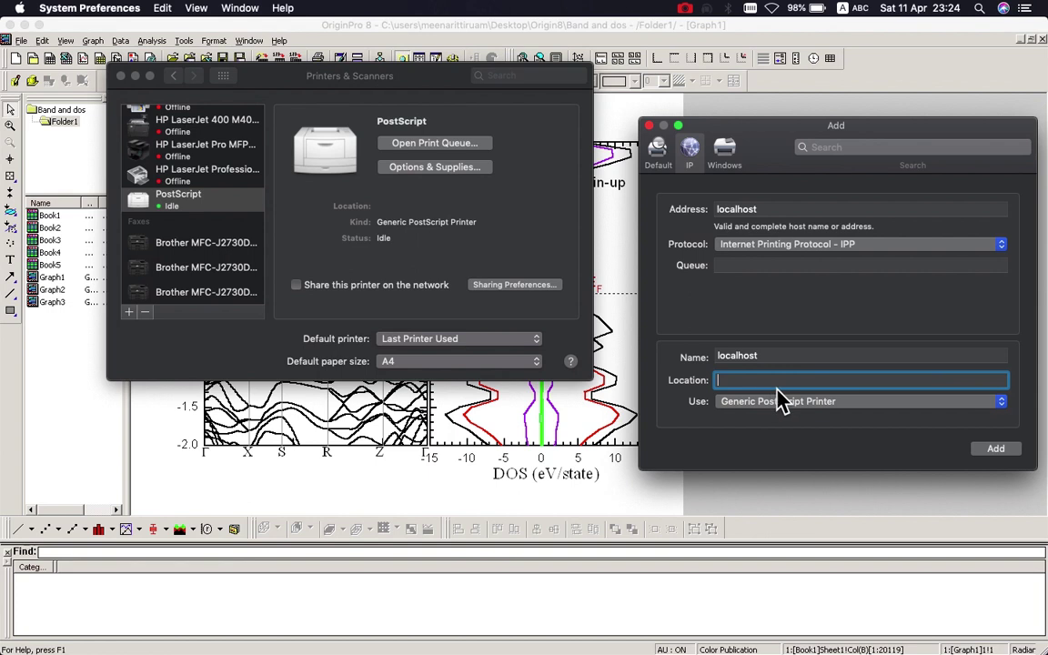
{"action": "left_click", "coordinate": [837, 355]}
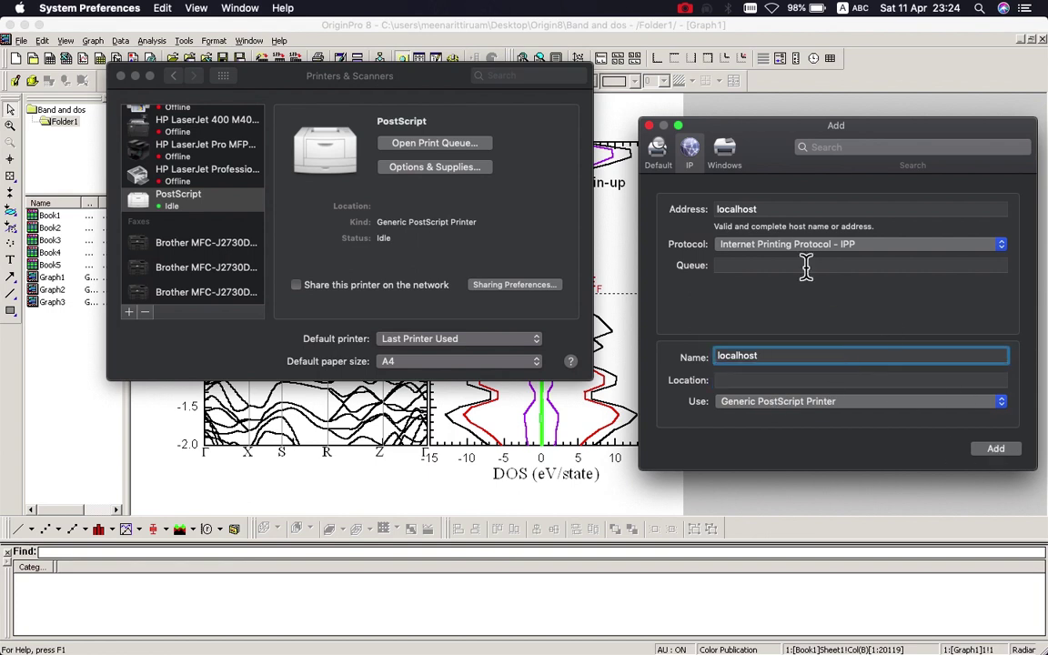
{"action": "type", "text": "2"}
Create the localhost2 printer without network verification and close the Printers & Scanners settings.
{"action": "left_click", "coordinate": [998, 451]}
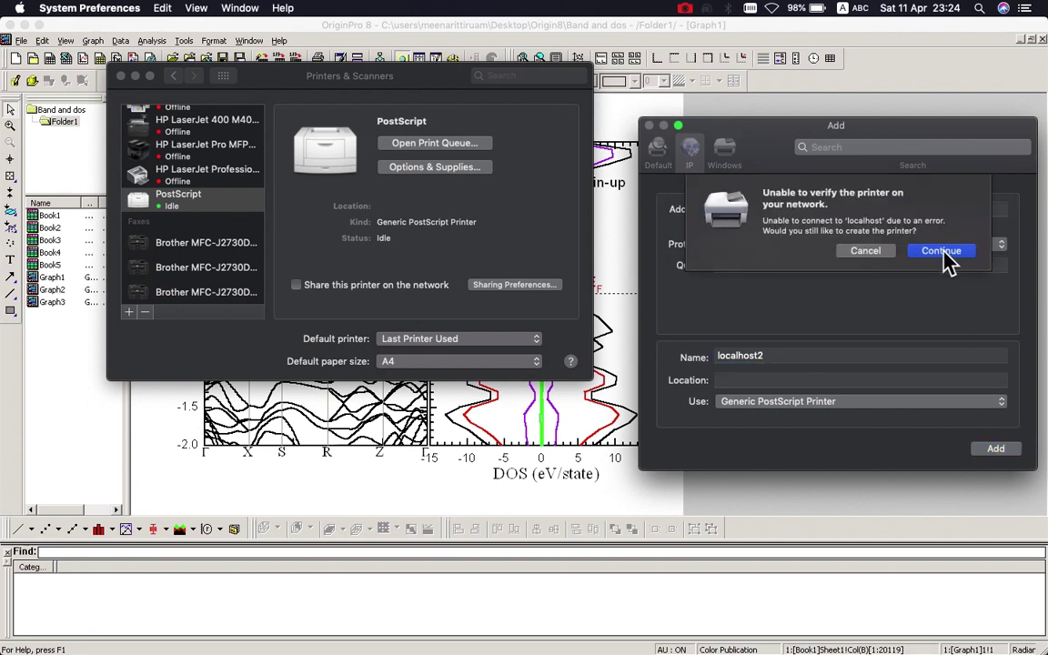
{"action": "left_click", "coordinate": [943, 252]}
{"action": "left_click", "coordinate": [966, 419]}
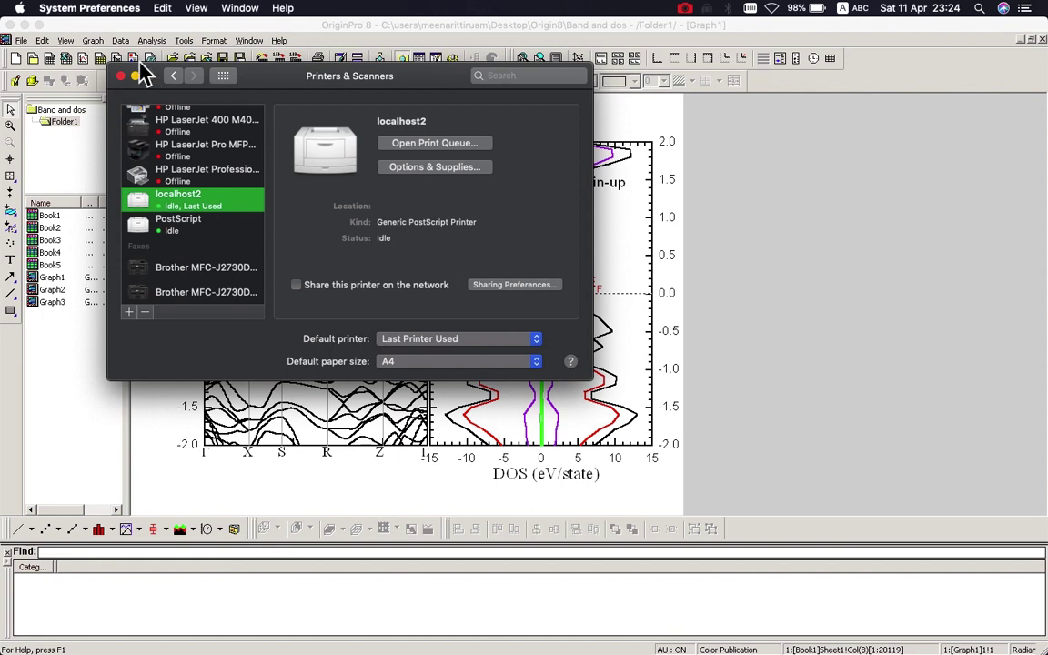
{"action": "left_click", "coordinate": [121, 75]}
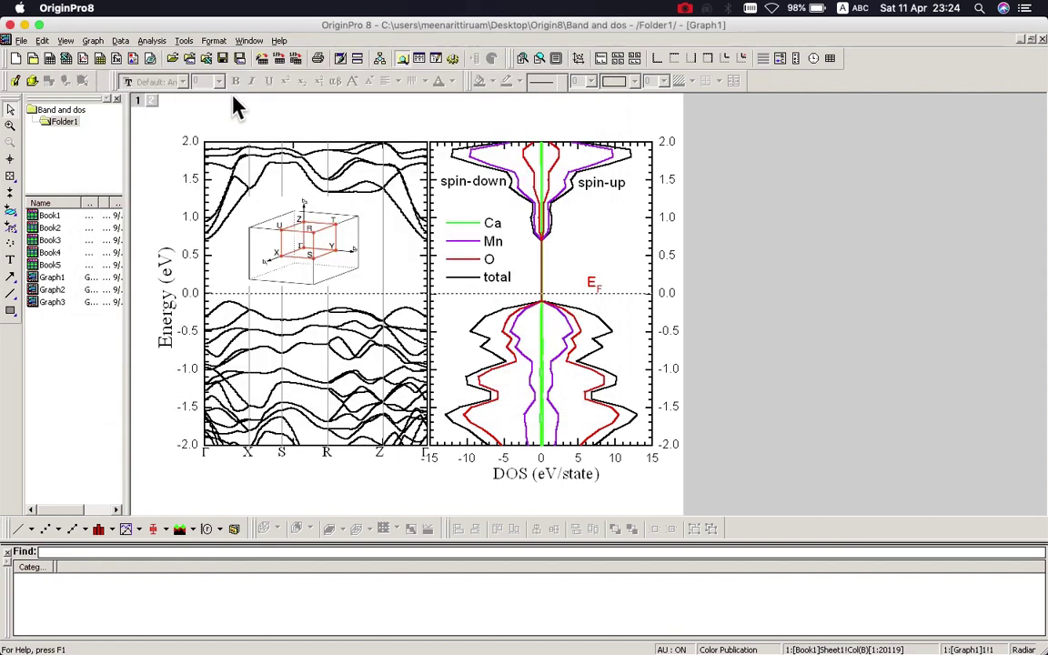
{"action": "left_click", "coordinate": [21, 40]}
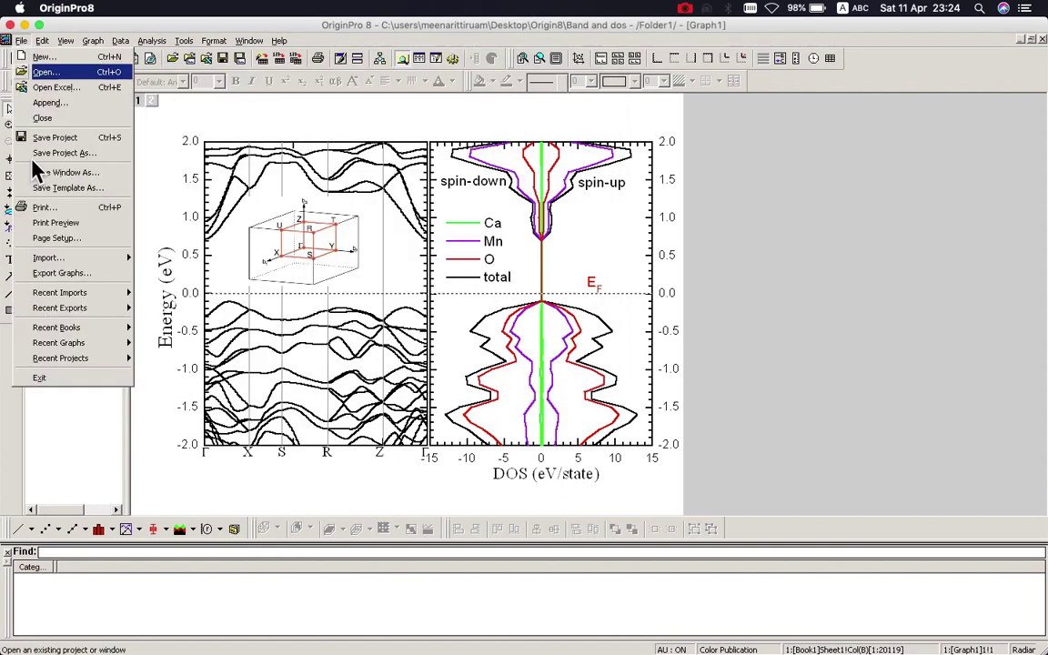
{"action": "left_click", "coordinate": [43, 212]}
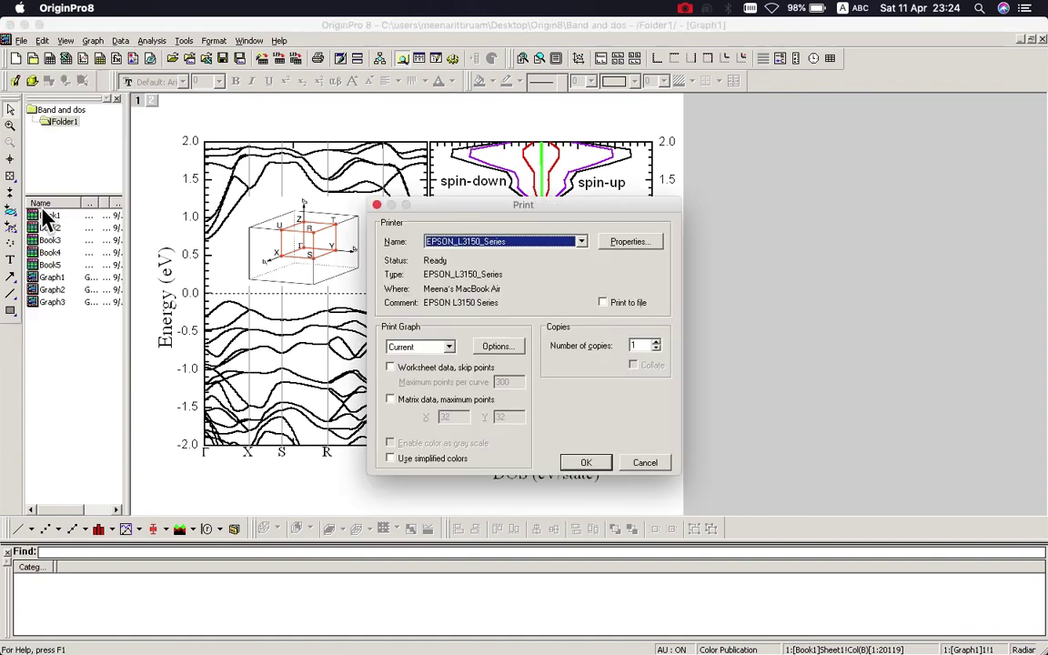
{"action": "left_click", "coordinate": [581, 241]}
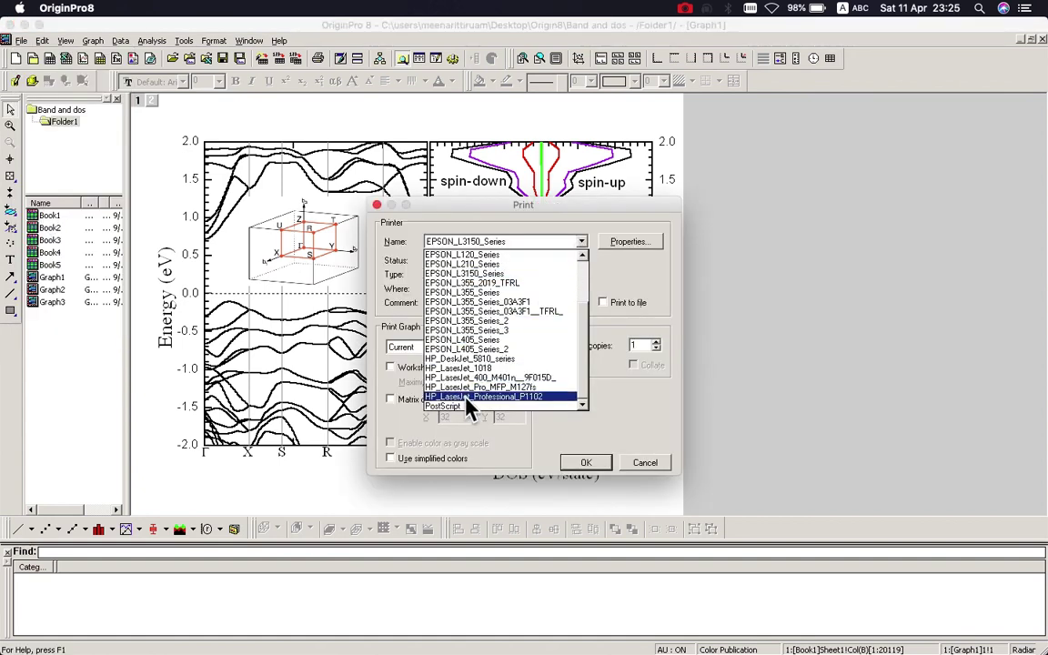
{"action": "scroll", "coordinate": [459, 414], "scroll_direction": "up", "scroll_amount": 2}
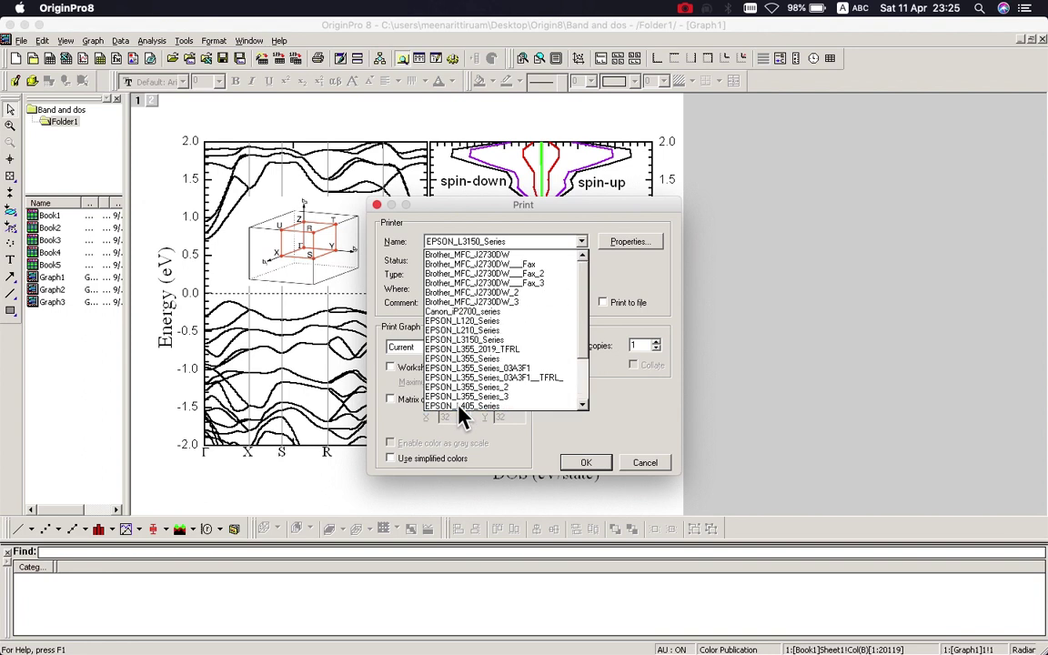
{"action": "scroll", "coordinate": [462, 408], "scroll_direction": "down", "scroll_amount": 2}
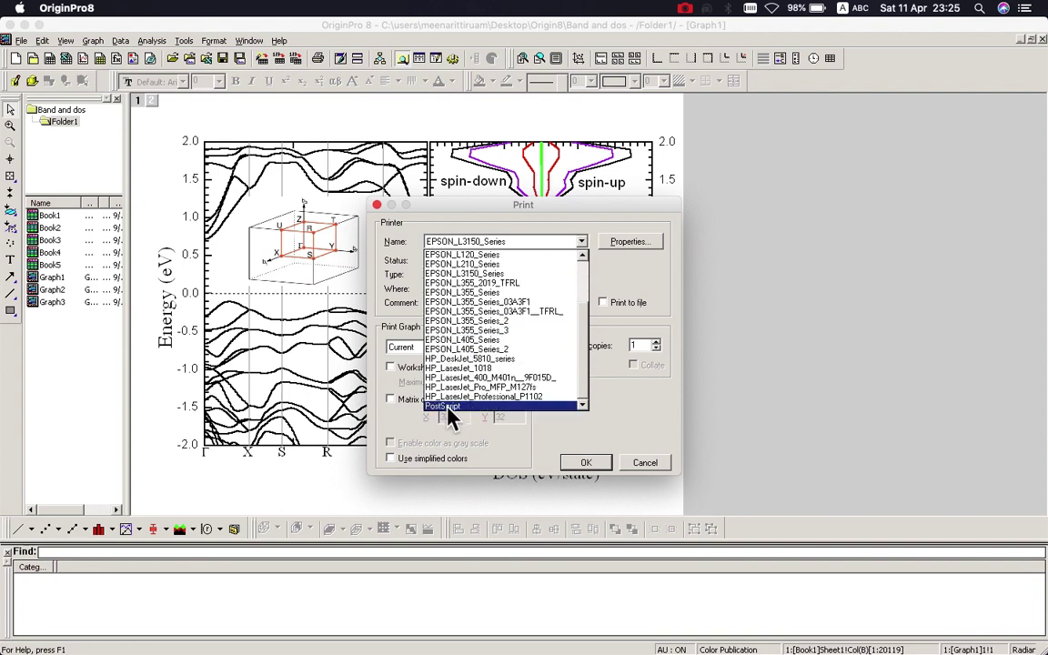
{"action": "left_click", "coordinate": [448, 407]}
{"action": "left_click", "coordinate": [642, 460]}
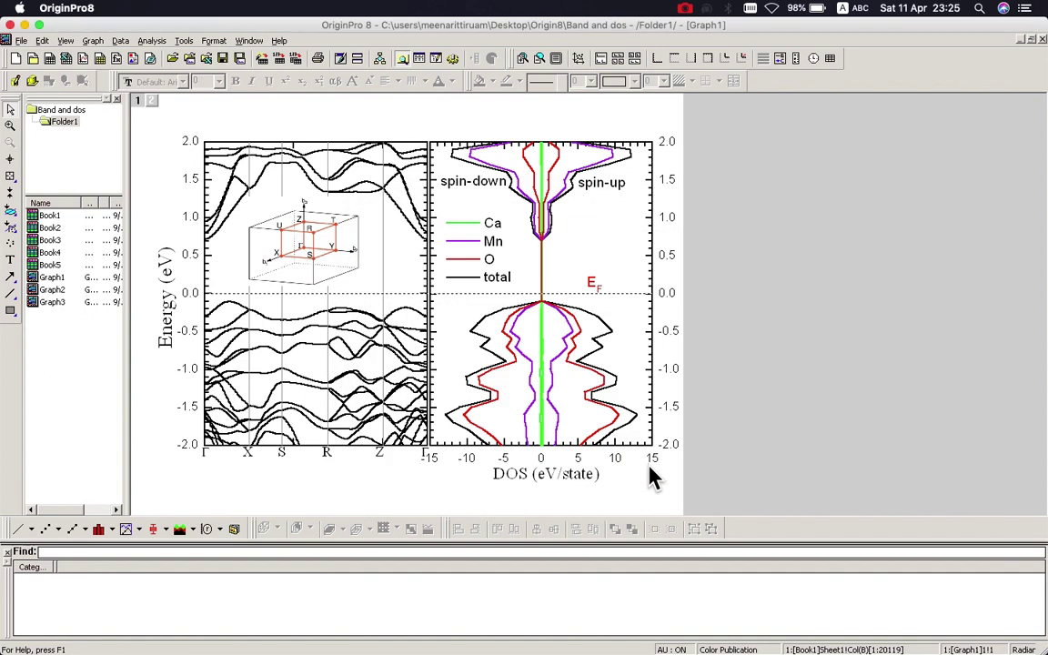
Set up printing of the current graph to the PostScript printer with output to a file.
{"action": "left_click", "coordinate": [20, 41]}
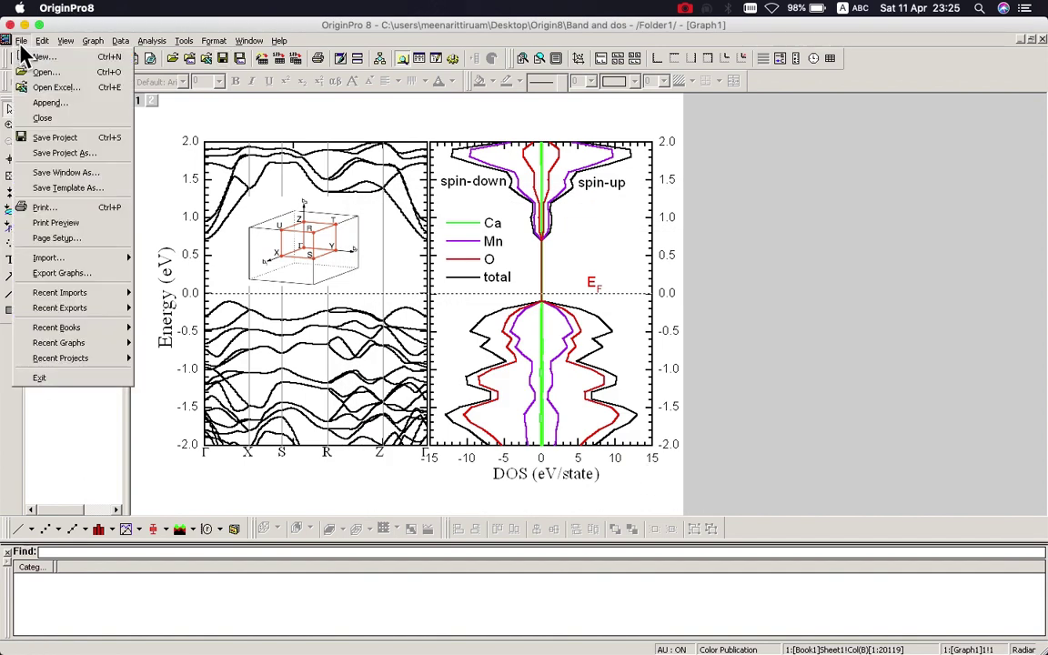
{"action": "left_click", "coordinate": [60, 208]}
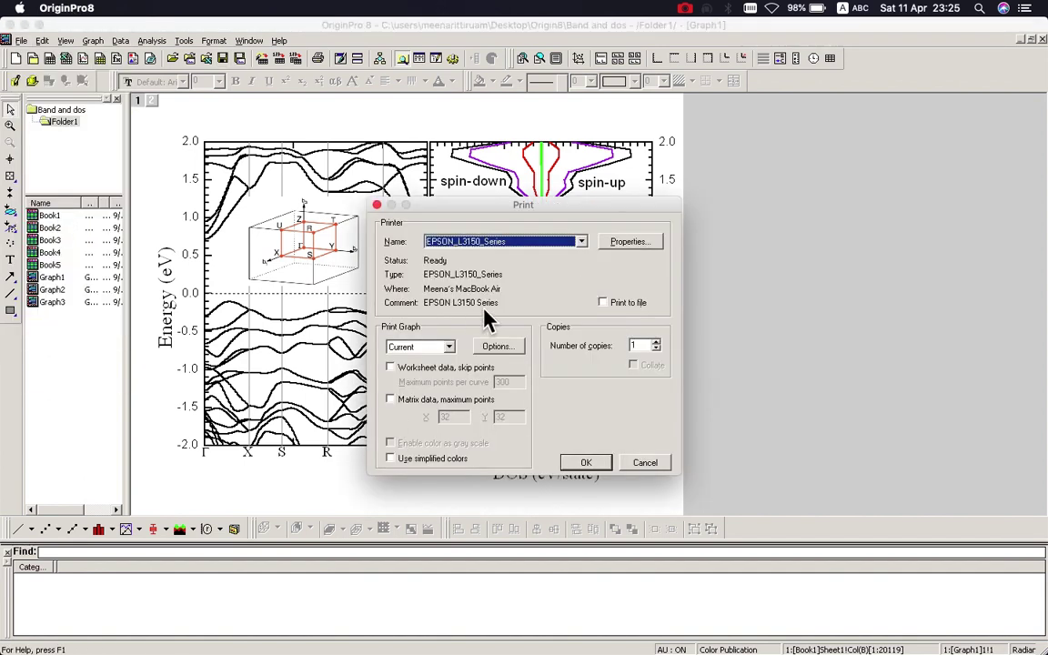
{"action": "left_click", "coordinate": [580, 242]}
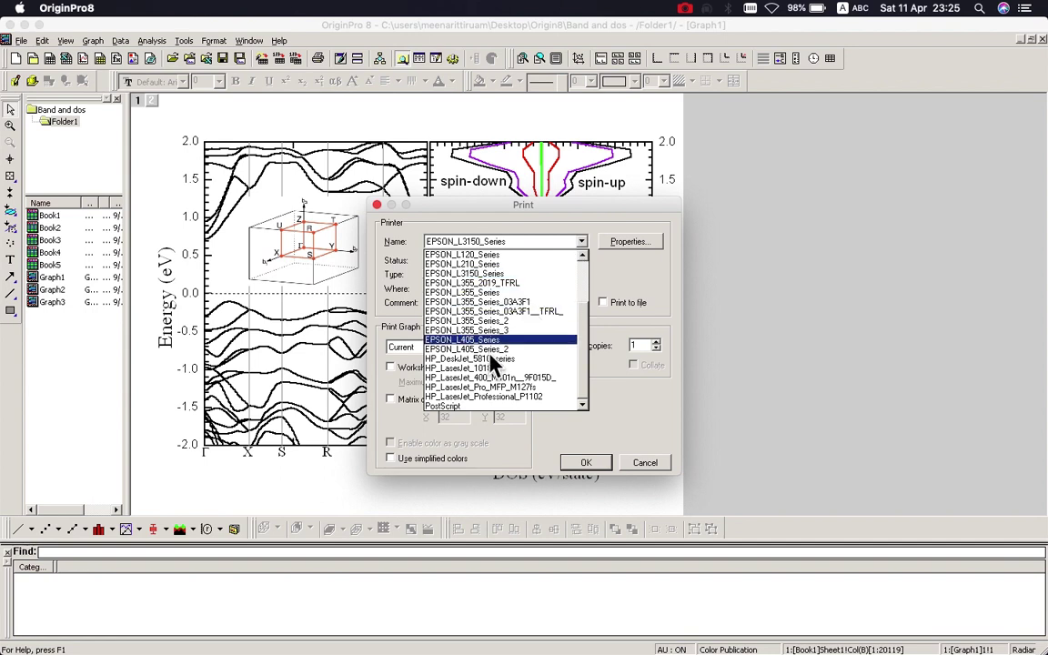
{"action": "left_click", "coordinate": [462, 406]}
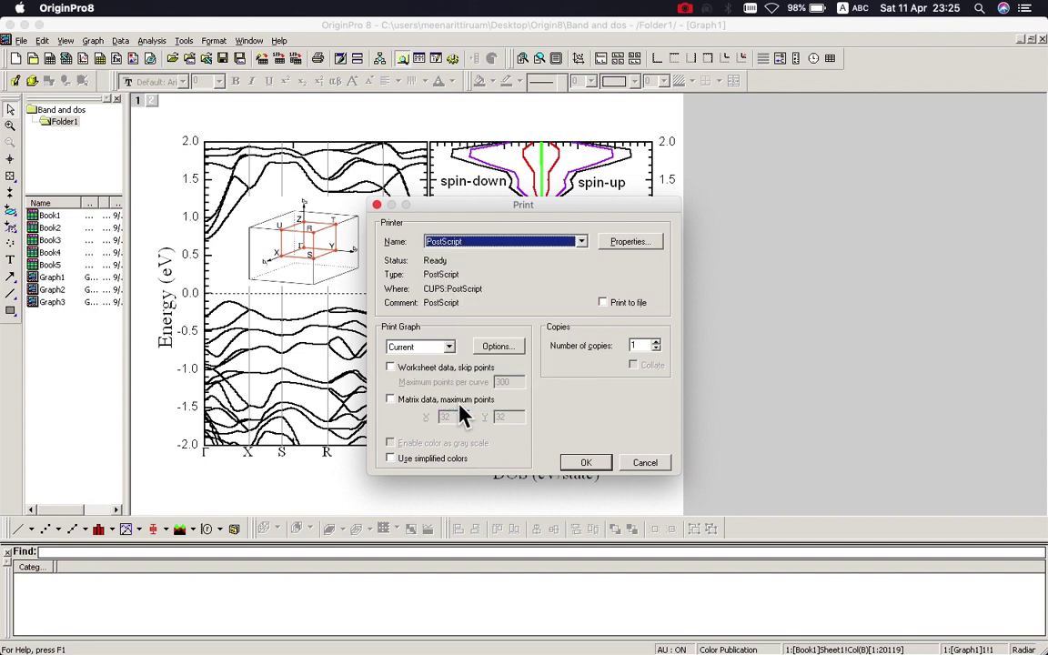
{"action": "left_click", "coordinate": [603, 303]}
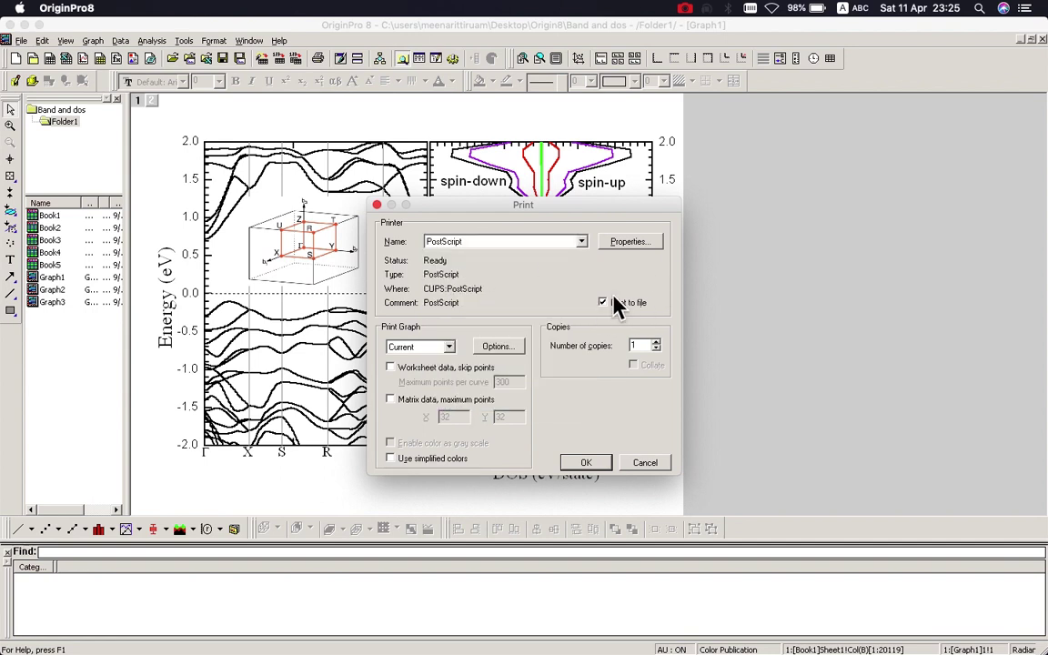
Set the PostScript printer's orientation to Landscape and send the graph to print to file.
{"action": "left_click", "coordinate": [630, 244]}
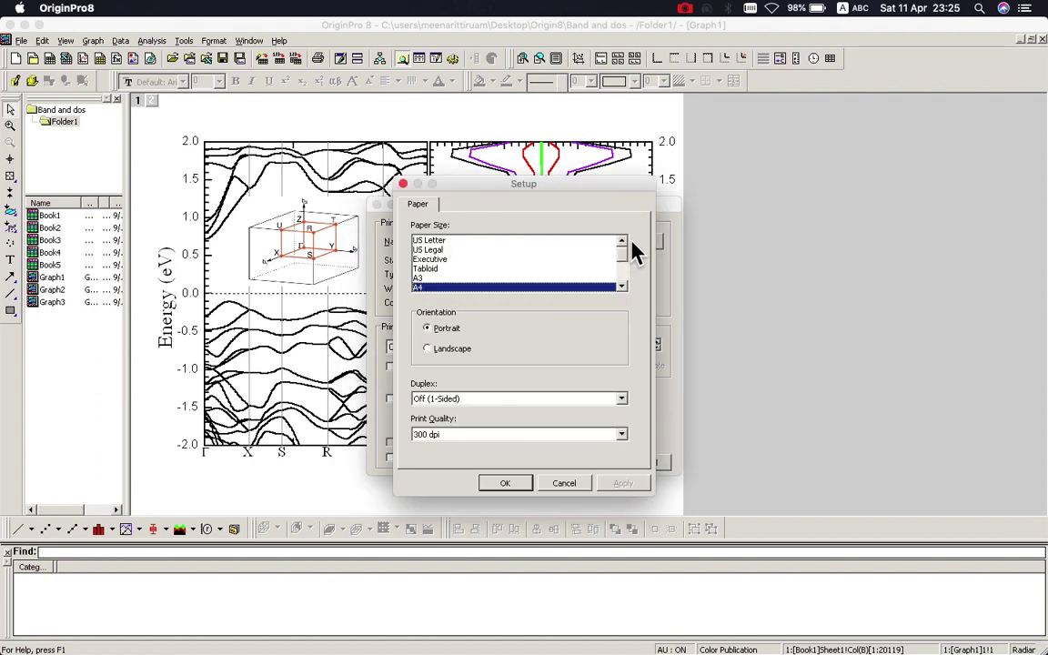
{"action": "left_click", "coordinate": [427, 349]}
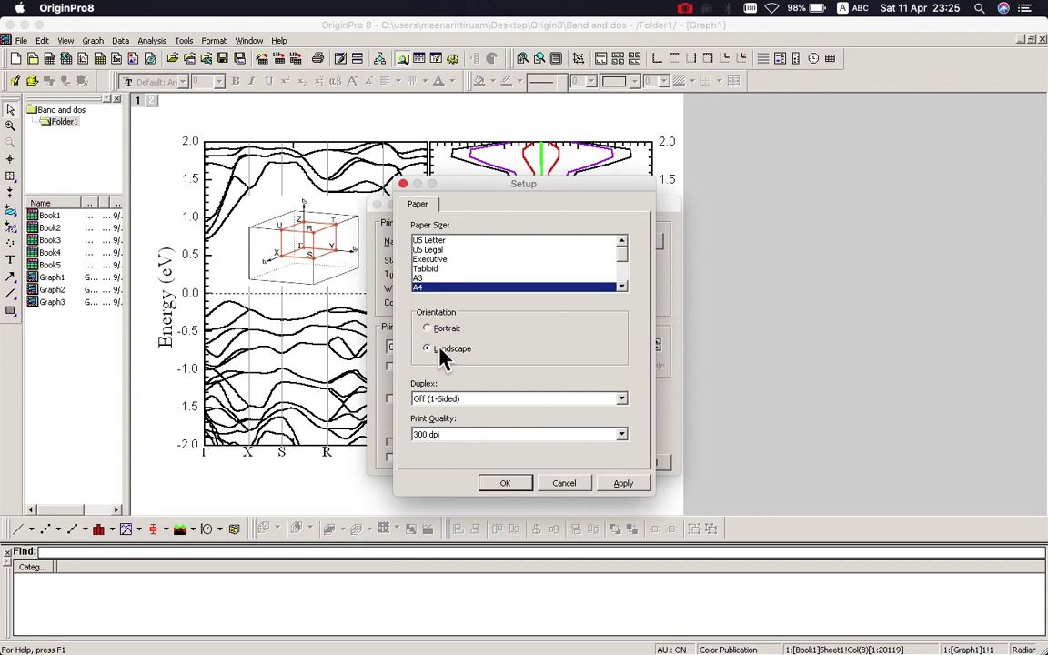
{"action": "left_click", "coordinate": [464, 439]}
{"action": "left_click", "coordinate": [466, 443]}
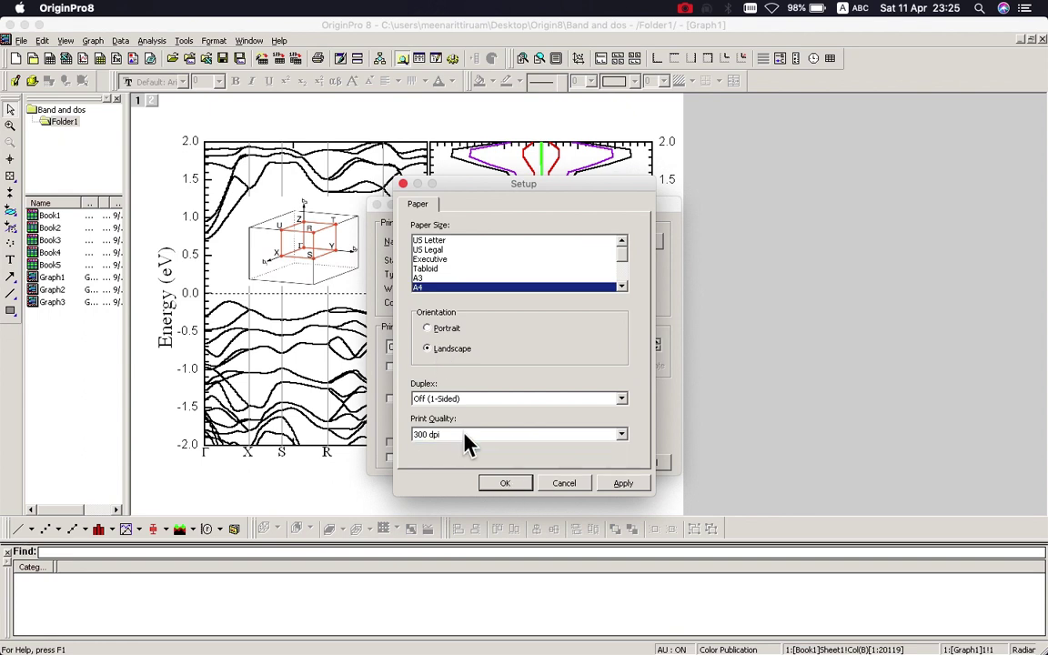
{"action": "left_click", "coordinate": [505, 485]}
{"action": "left_click", "coordinate": [585, 461]}
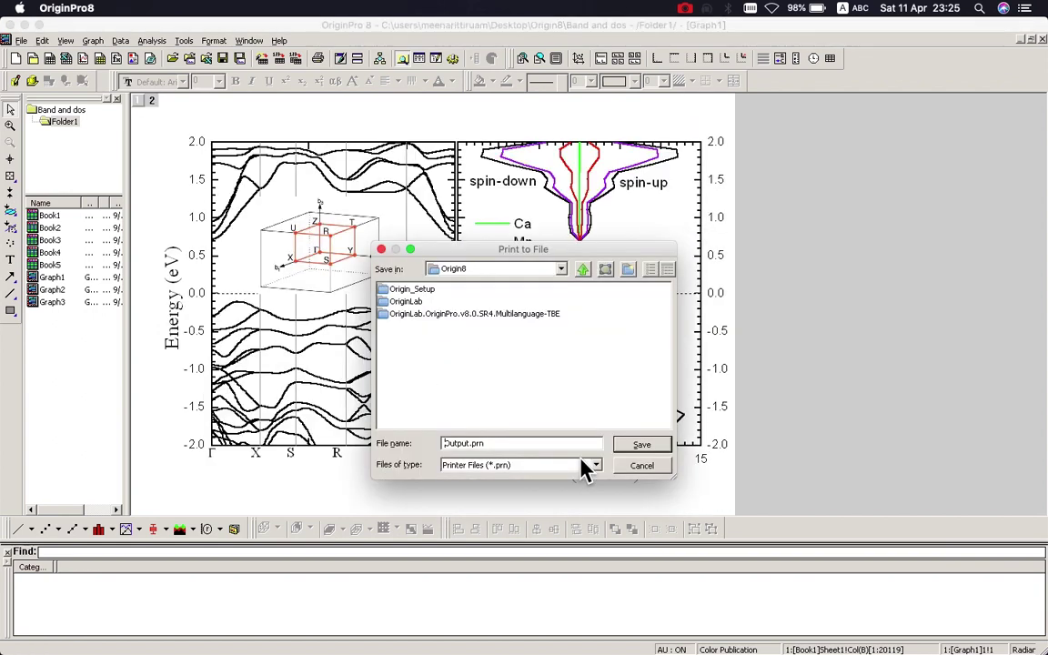
Save the print output as Output.ps in the Origin_Setup folder.
{"action": "double_click", "coordinate": [407, 290]}
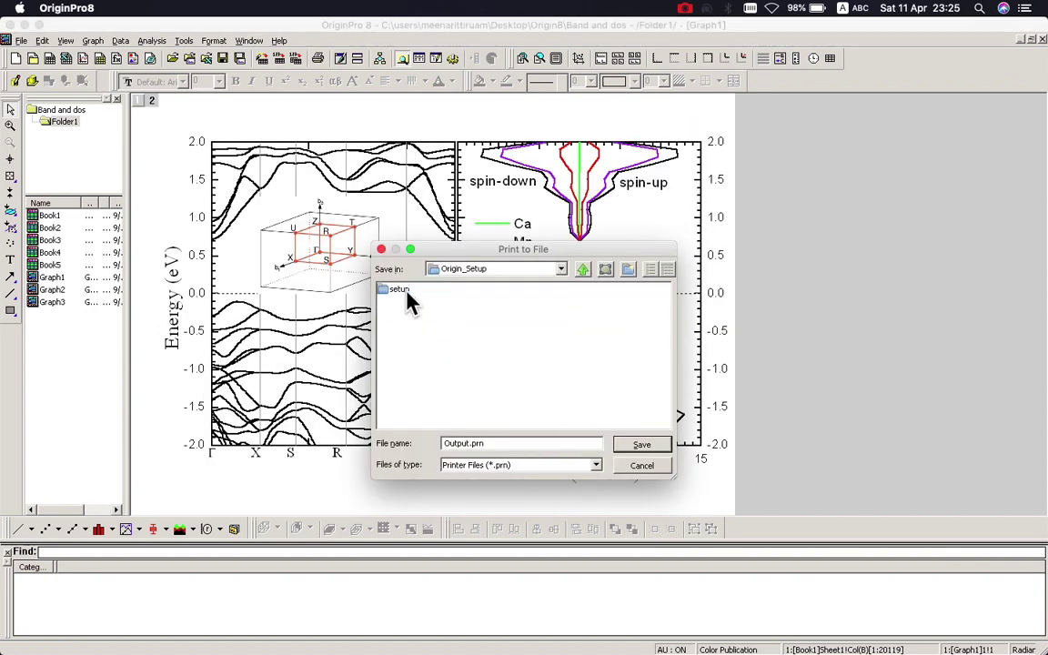
{"action": "left_click", "coordinate": [510, 443]}
{"action": "key", "text": "BackSpace"}
{"action": "key", "text": "BackSpace"}
{"action": "type", "text": "s"}
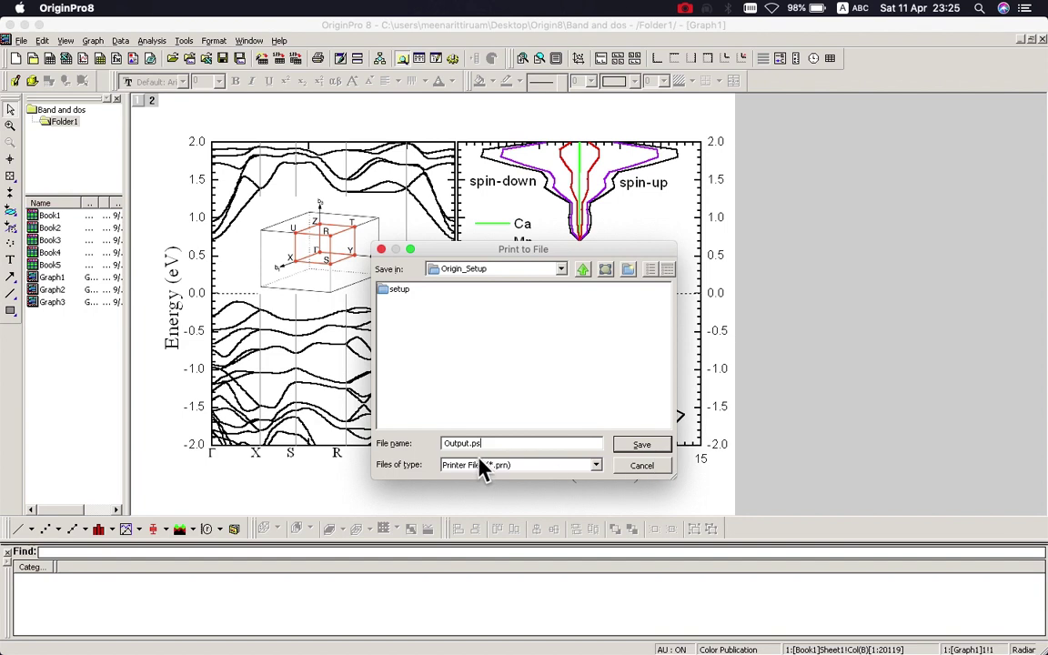
{"action": "left_click", "coordinate": [641, 444]}
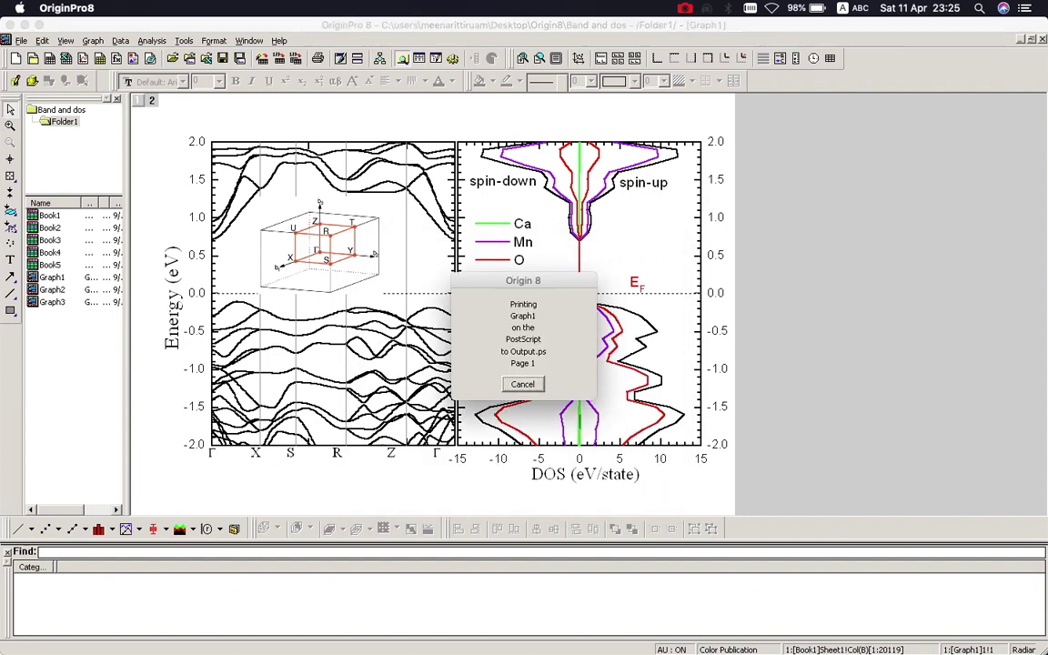
Switch to Finder, open Output.ps from the Origin_Setup folder in Preview, and examine the graph's line sharpness up close.
{"action": "left_click", "coordinate": [55, 637]}
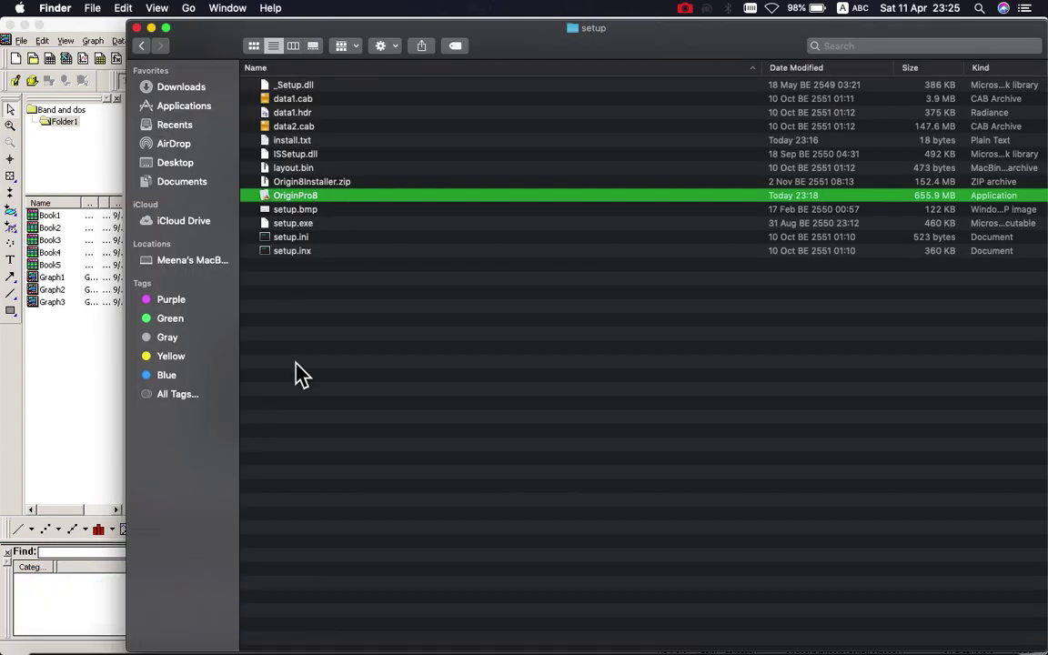
{"action": "left_click", "coordinate": [141, 46]}
{"action": "left_click", "coordinate": [302, 88]}
{"action": "double_click", "coordinate": [303, 91]}
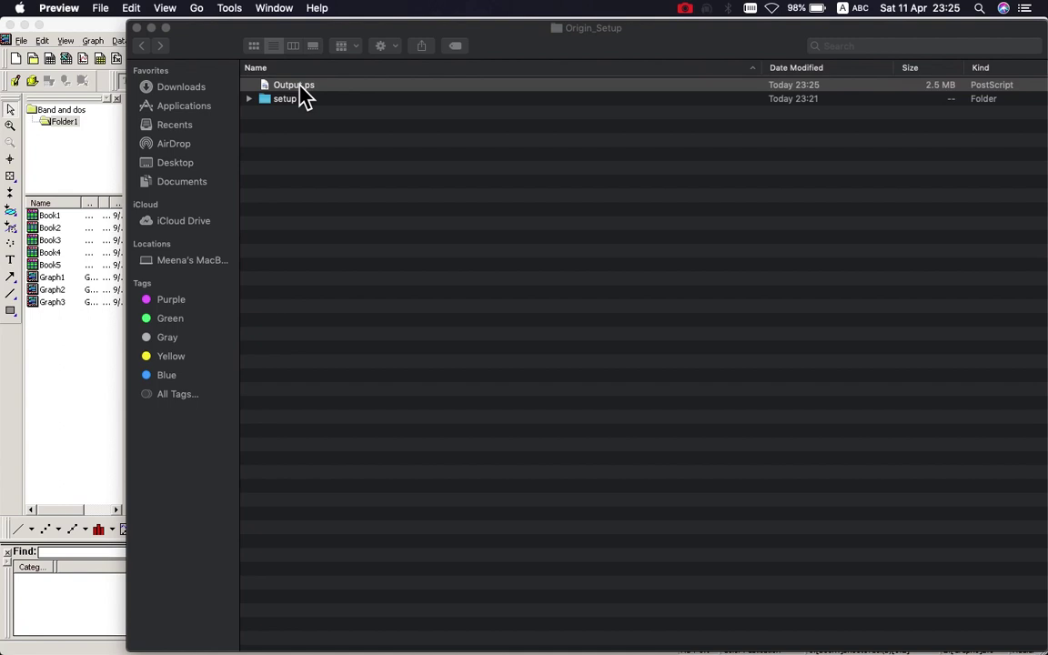
{"action": "scroll", "coordinate": [499, 219], "scroll_direction": "down", "scroll_amount": 5}
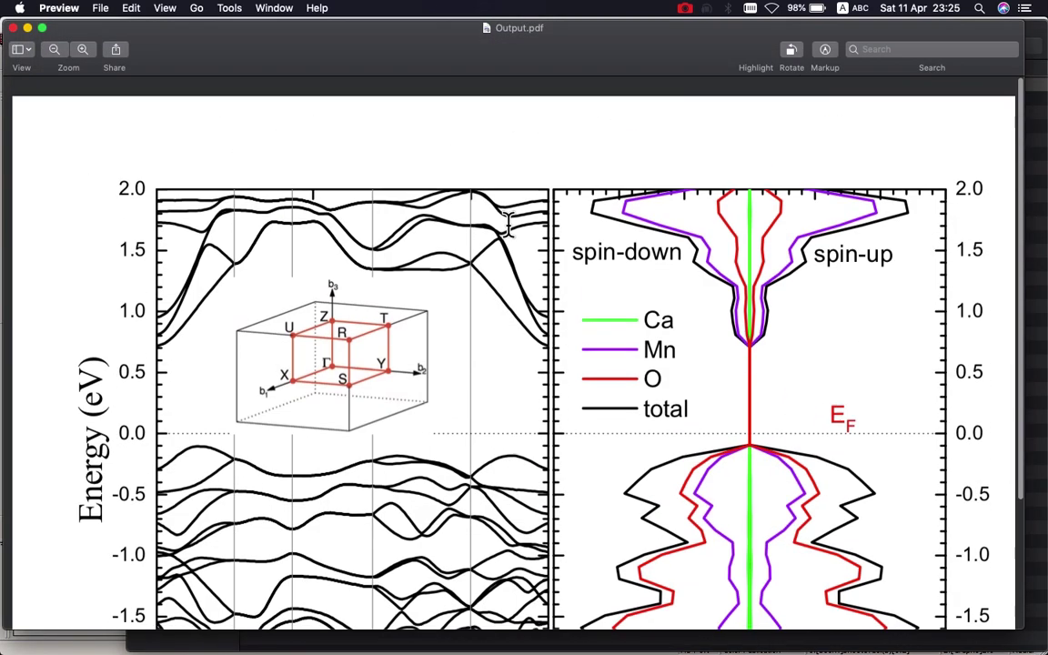
{"action": "scroll", "coordinate": [509, 225], "scroll_direction": "up", "scroll_amount": 10}
{"action": "scroll", "coordinate": [510, 225], "scroll_direction": "up", "scroll_amount": 5}
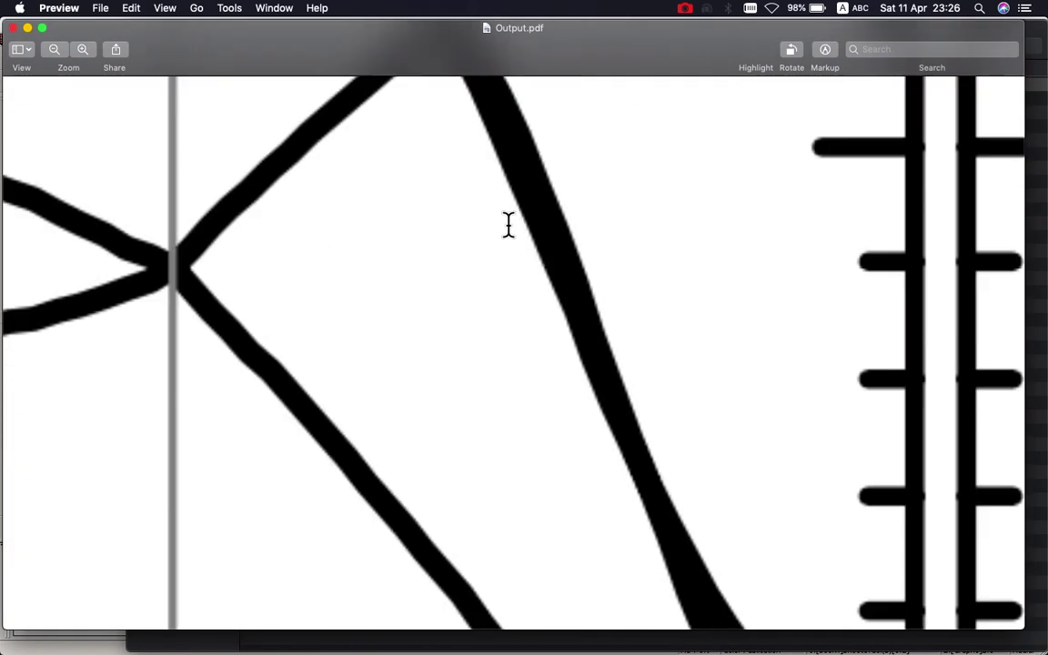
{"action": "scroll", "coordinate": [510, 224], "scroll_direction": "down", "scroll_amount": 10}
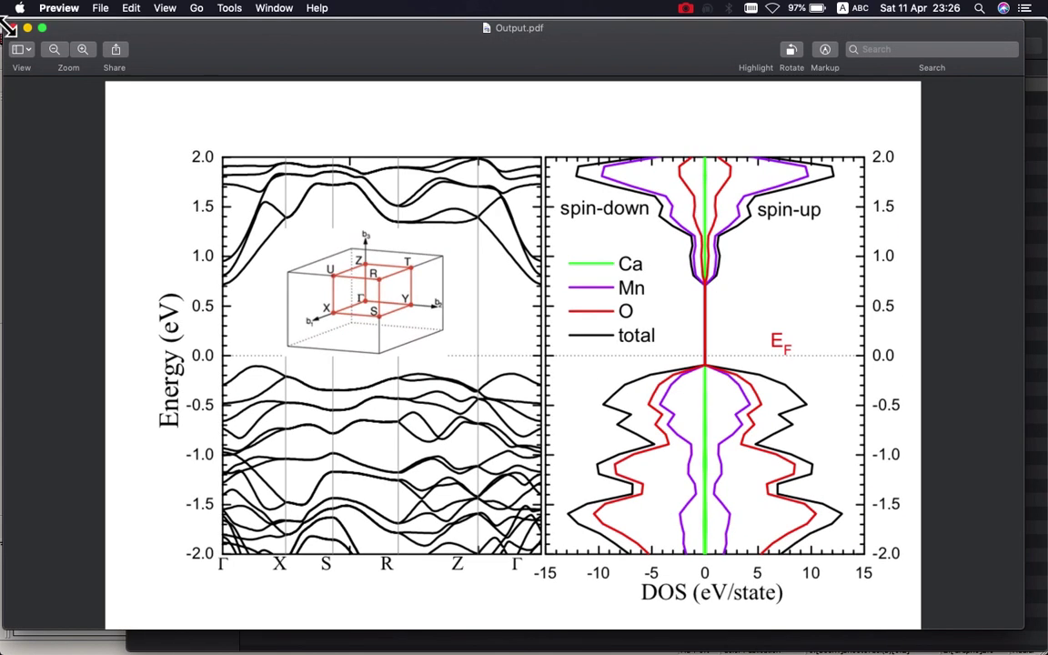
Start saving the converted graph document, choosing Origin8 > Origin_Setup on the Desktop as the destination folder.
{"action": "left_click", "coordinate": [101, 8]}
{"action": "left_click", "coordinate": [557, 218]}
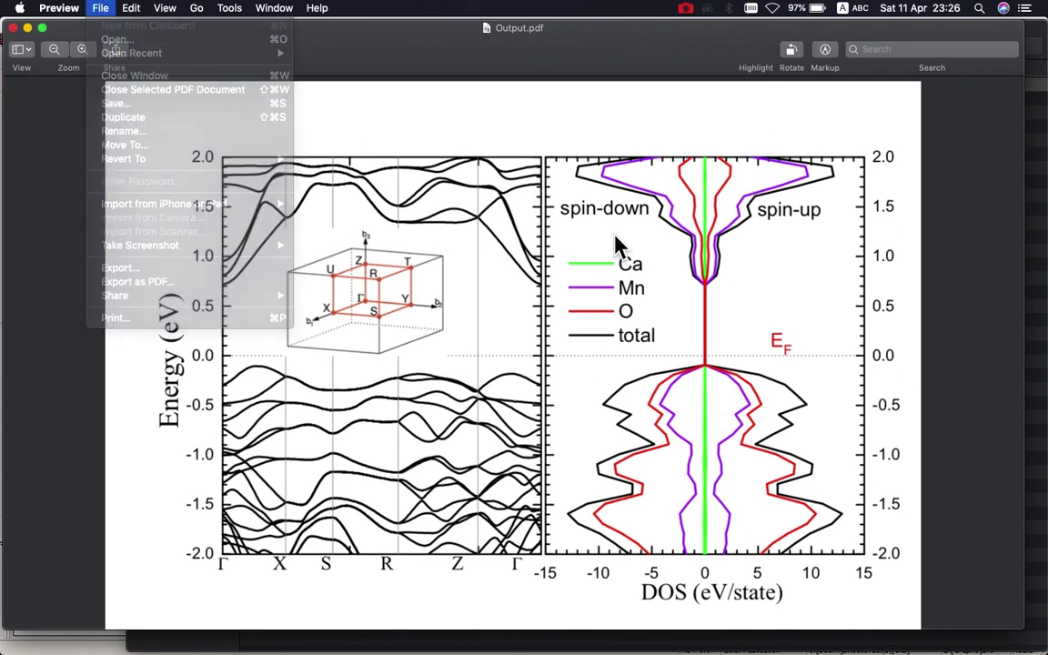
{"action": "left_click", "coordinate": [100, 8]}
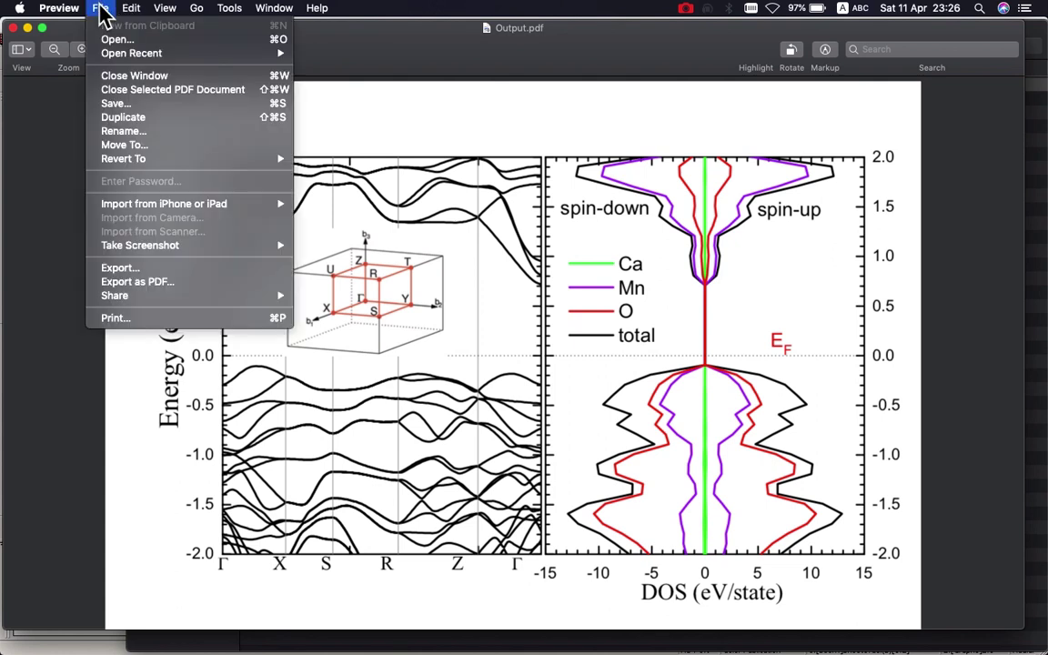
{"action": "left_click", "coordinate": [148, 107]}
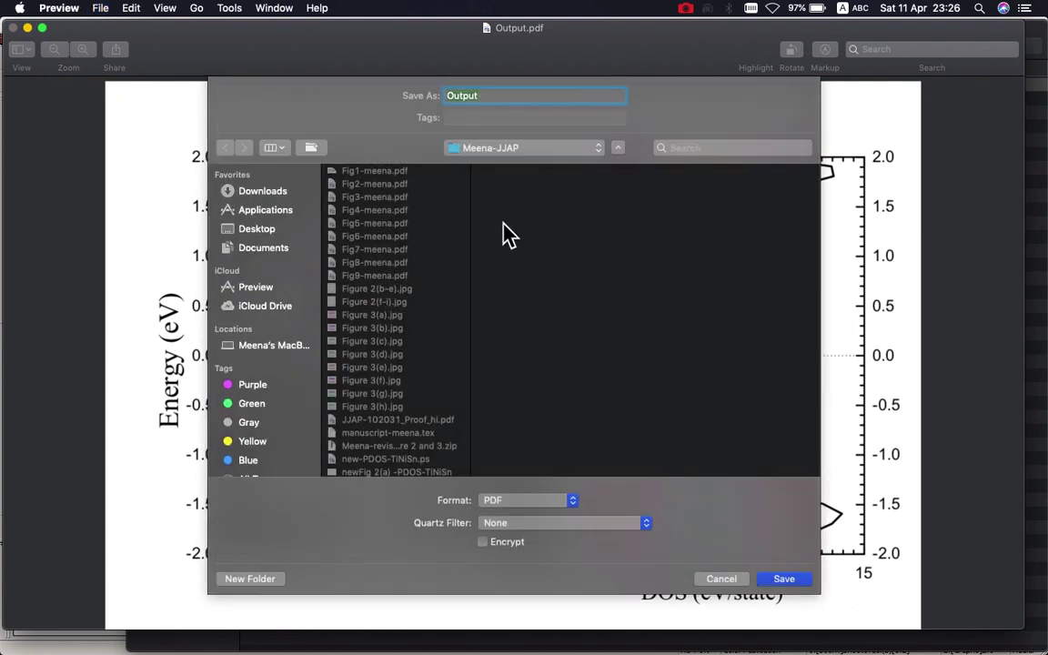
{"action": "left_click", "coordinate": [250, 232]}
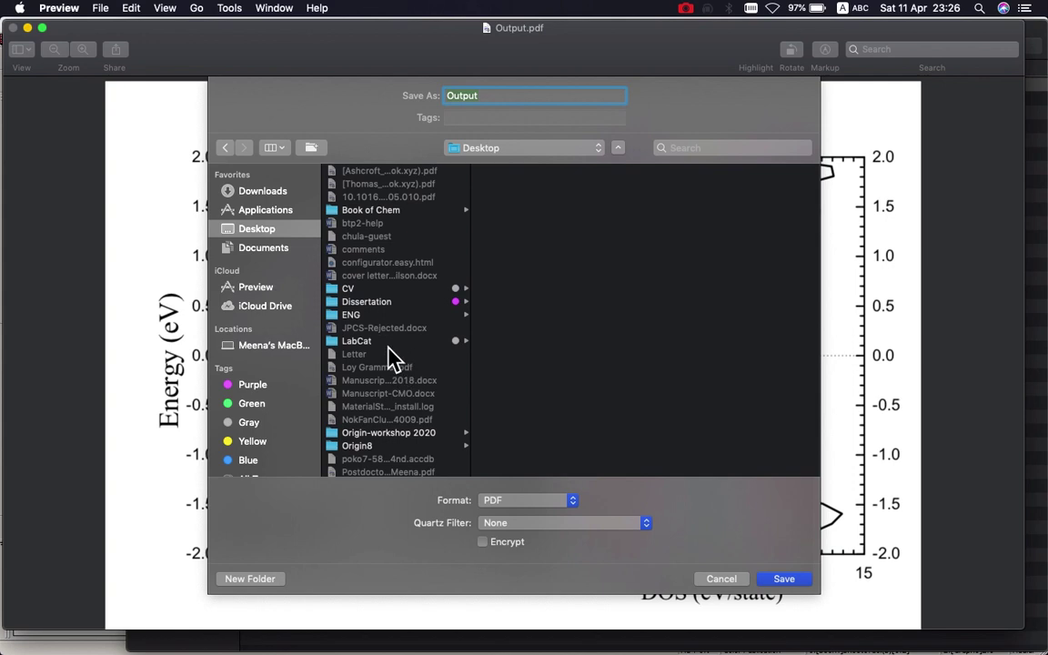
{"action": "scroll", "coordinate": [392, 357], "scroll_direction": "down", "scroll_amount": 2}
{"action": "left_click", "coordinate": [392, 409]}
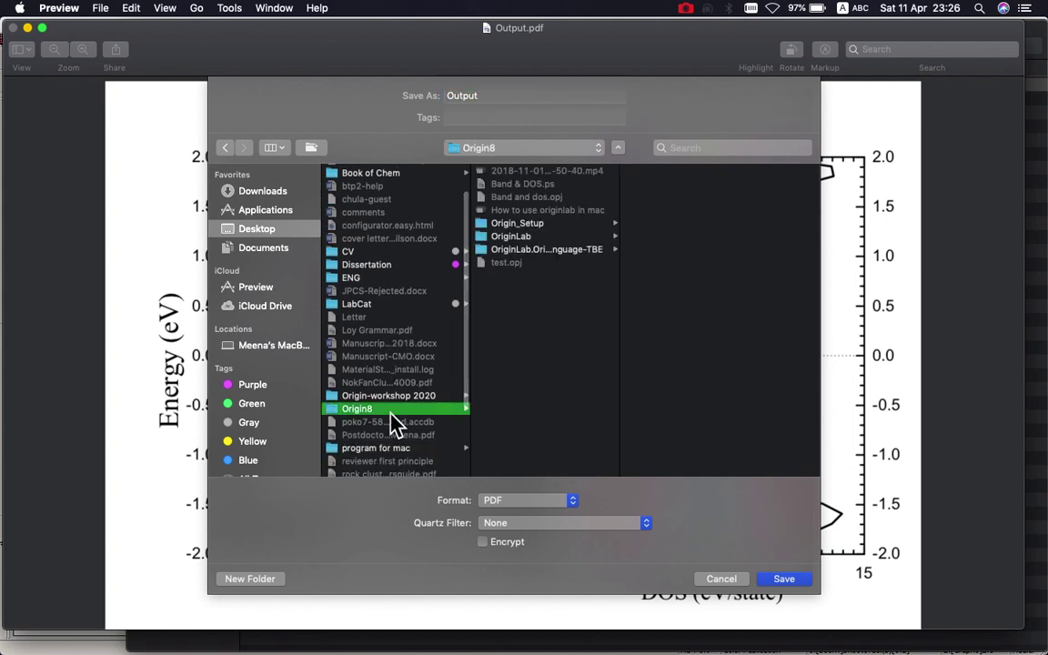
{"action": "left_click", "coordinate": [588, 226]}
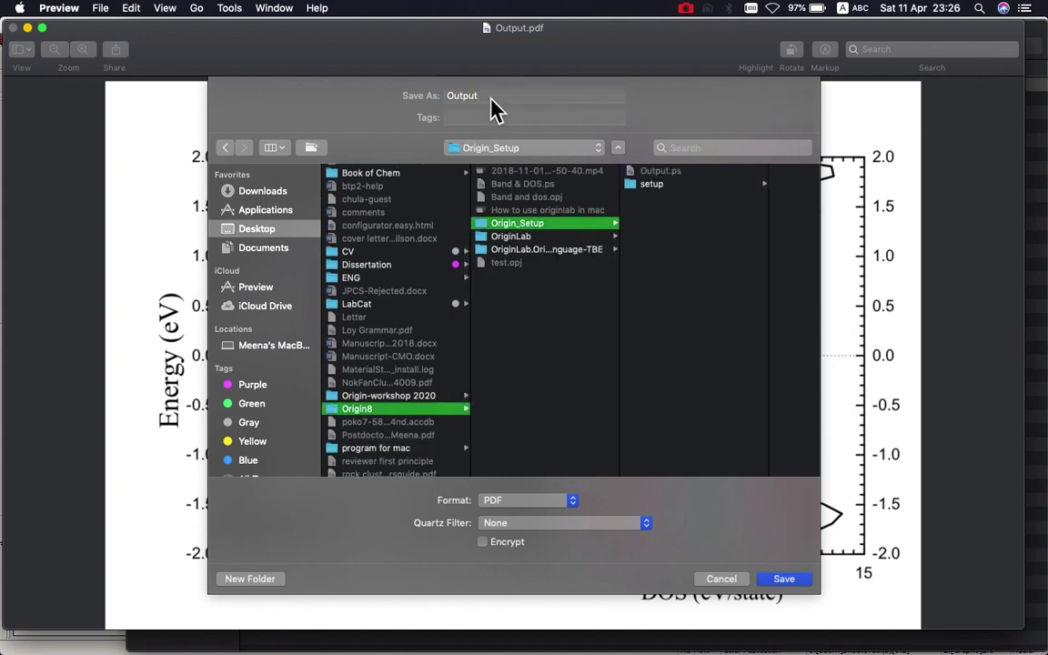
Save the graph in PNG format under the name Output and close its window.
{"action": "left_click", "coordinate": [546, 502]}
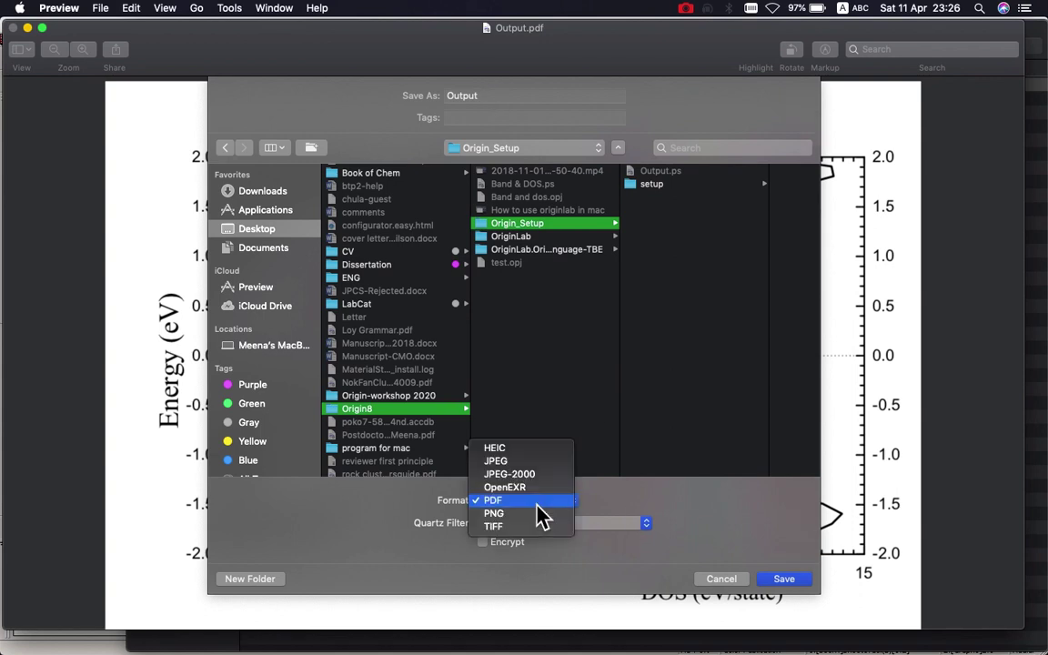
{"action": "left_click", "coordinate": [536, 515]}
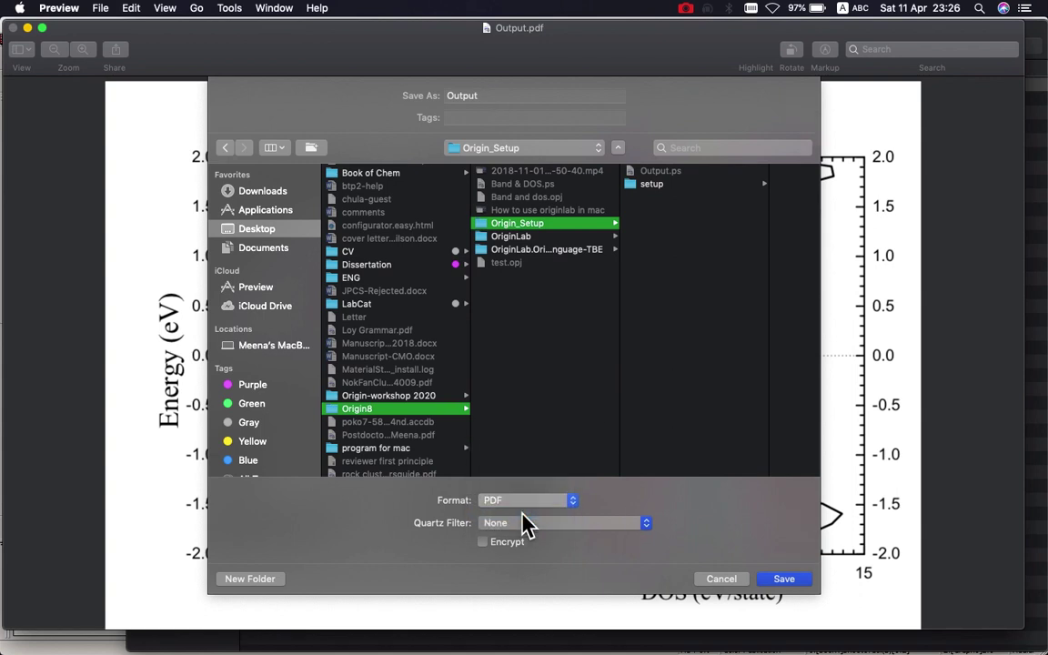
{"action": "left_click", "coordinate": [785, 580]}
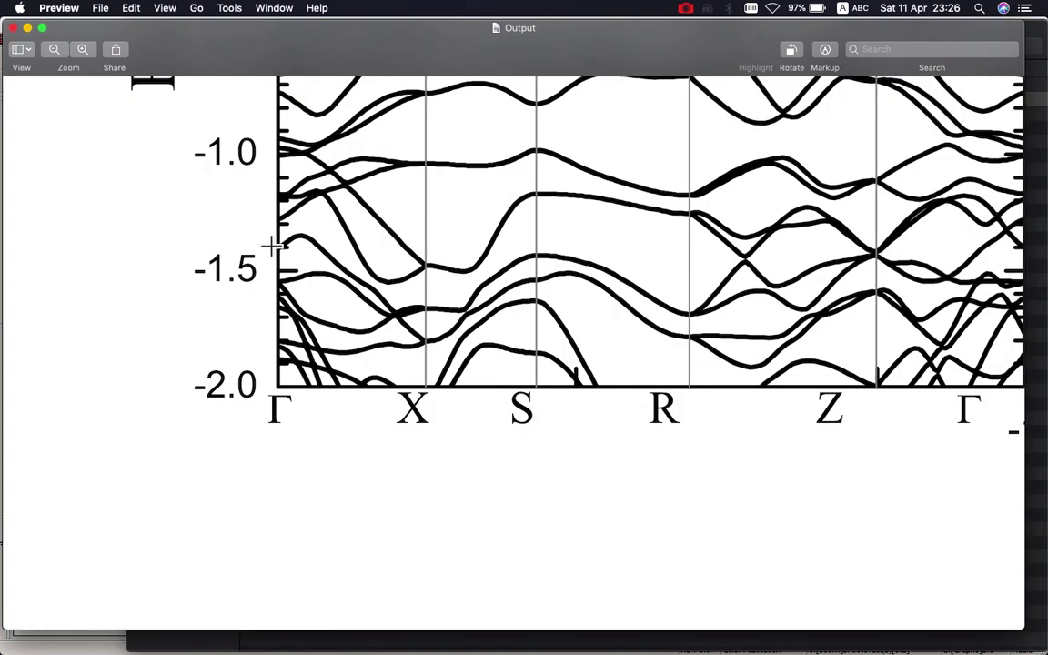
{"action": "left_click", "coordinate": [13, 27]}
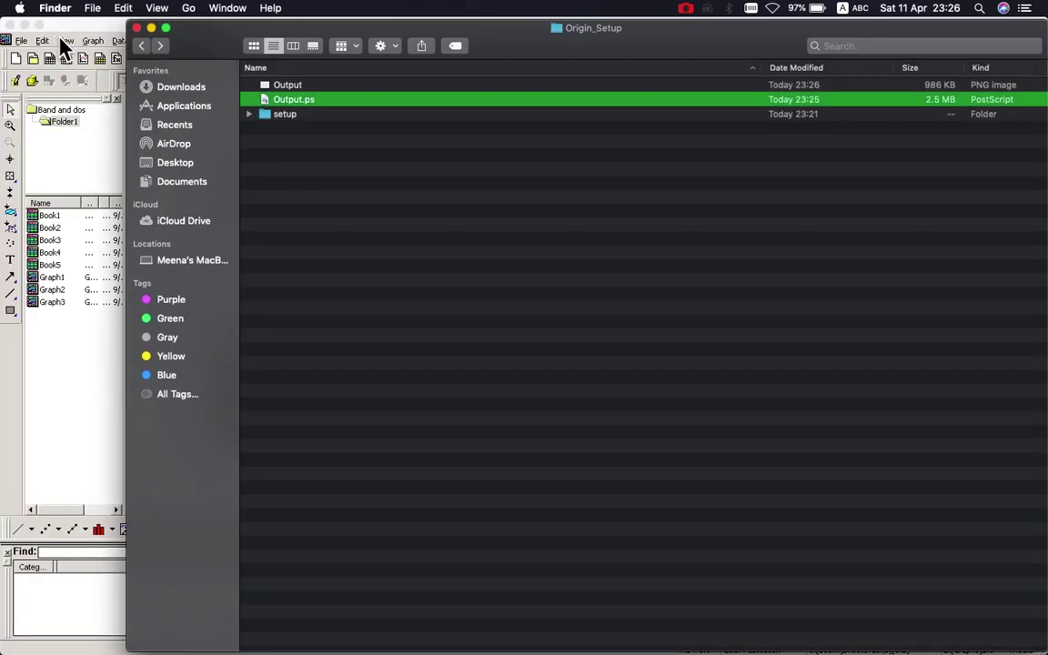
Open the Output PNG image from Origin_Setup, examine its line quality up close, and quit Preview.
{"action": "left_click", "coordinate": [349, 83]}
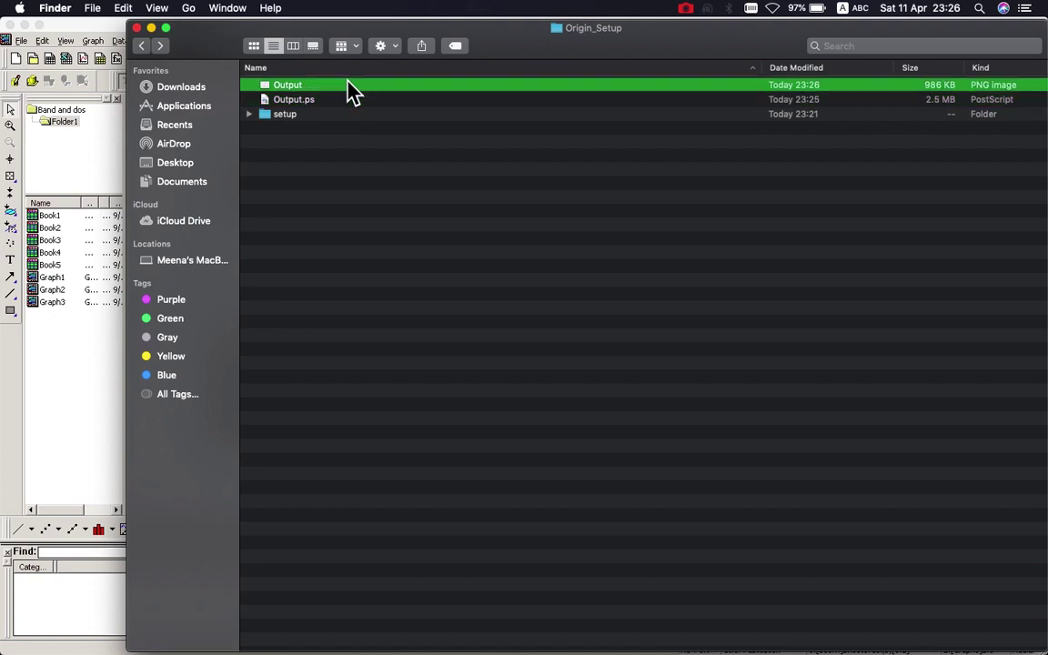
{"action": "double_click", "coordinate": [346, 84]}
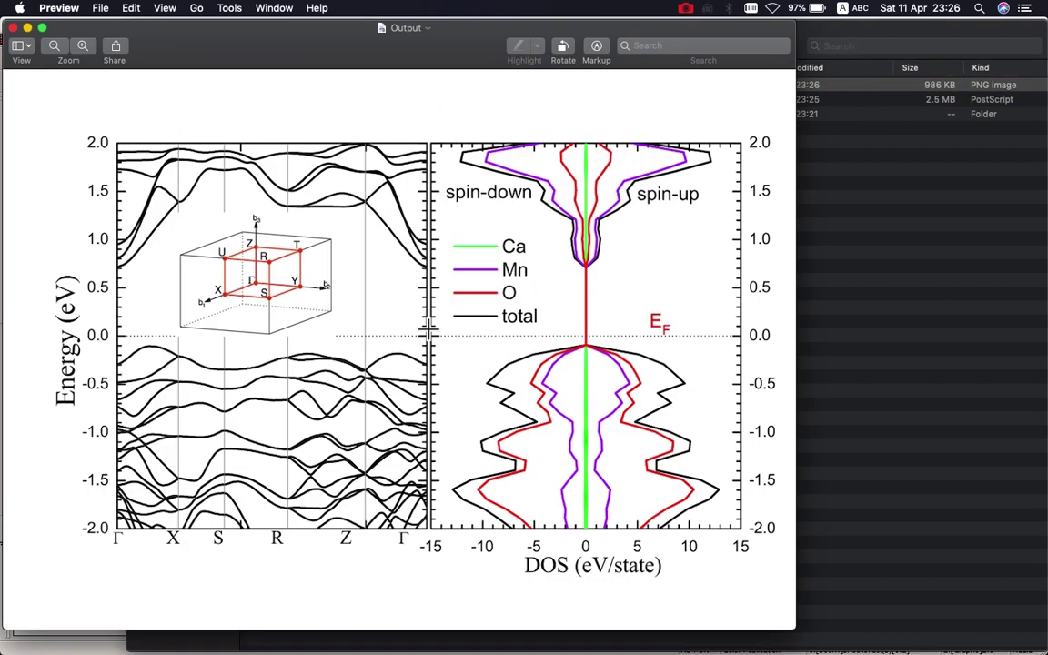
{"action": "scroll", "coordinate": [427, 327], "scroll_direction": "up", "scroll_amount": 5}
{"action": "scroll", "coordinate": [428, 327], "scroll_direction": "up", "scroll_amount": 10}
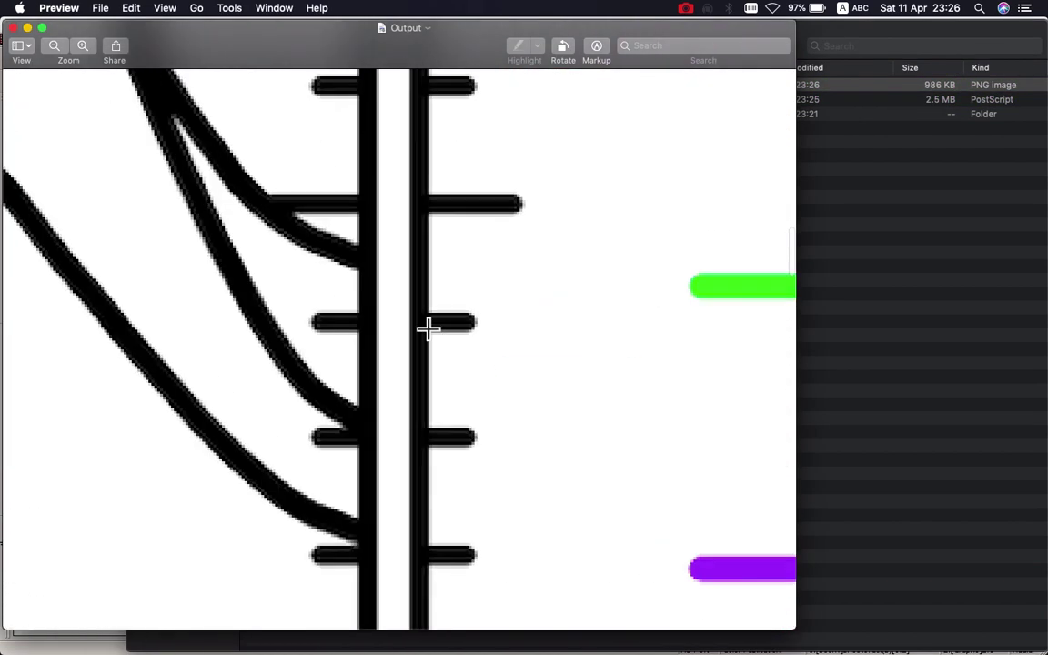
{"action": "scroll", "coordinate": [427, 328], "scroll_direction": "down", "scroll_amount": 5}
{"action": "scroll", "coordinate": [428, 328], "scroll_direction": "up", "scroll_amount": 8}
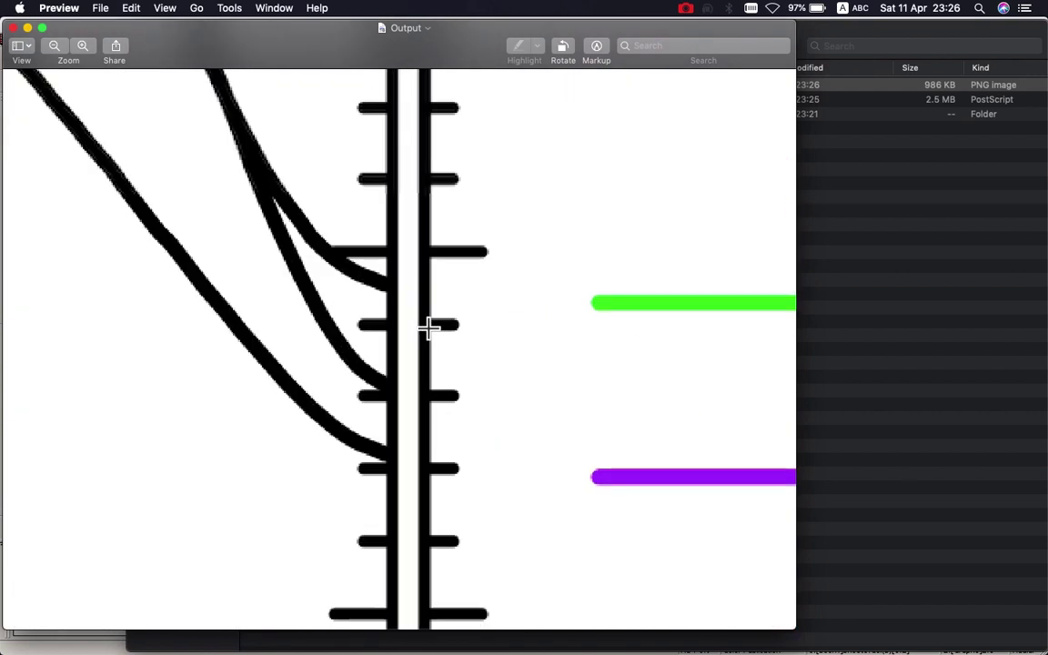
{"action": "scroll", "coordinate": [427, 328], "scroll_direction": "down", "scroll_amount": 10}
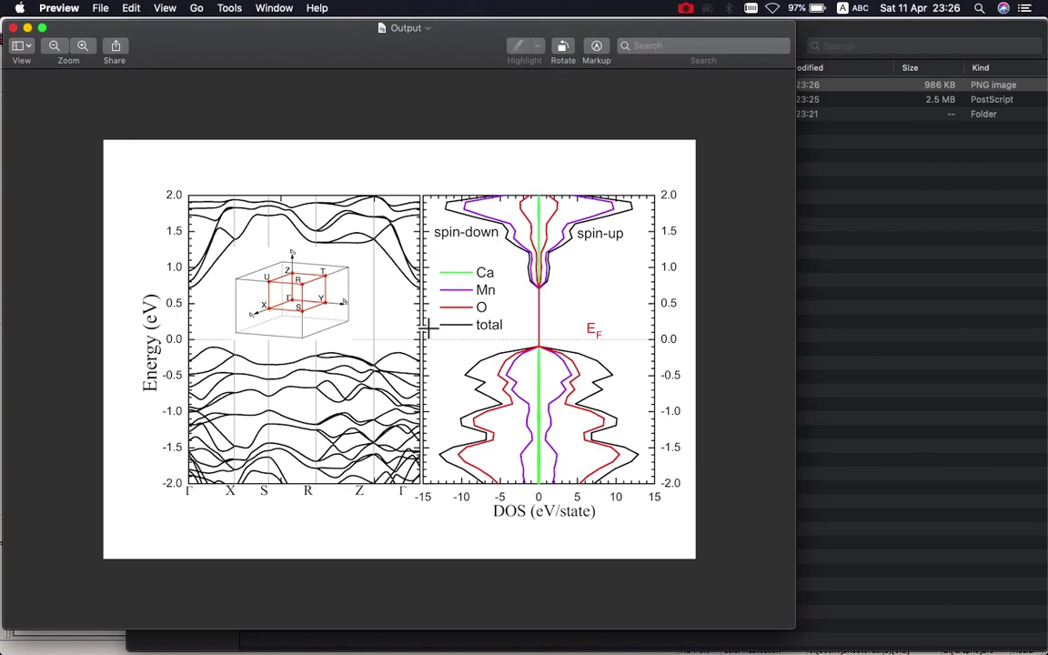
{"action": "key", "text": "super+q"}
{"action": "left_click", "coordinate": [462, 341]}
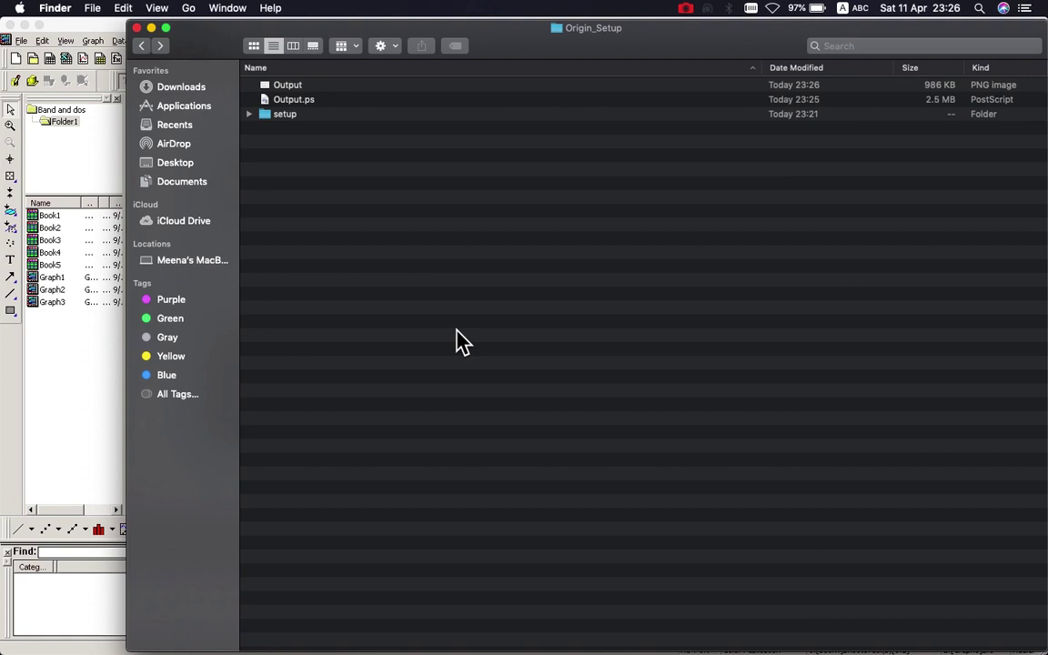
{"action": "left_click", "coordinate": [688, 8]}
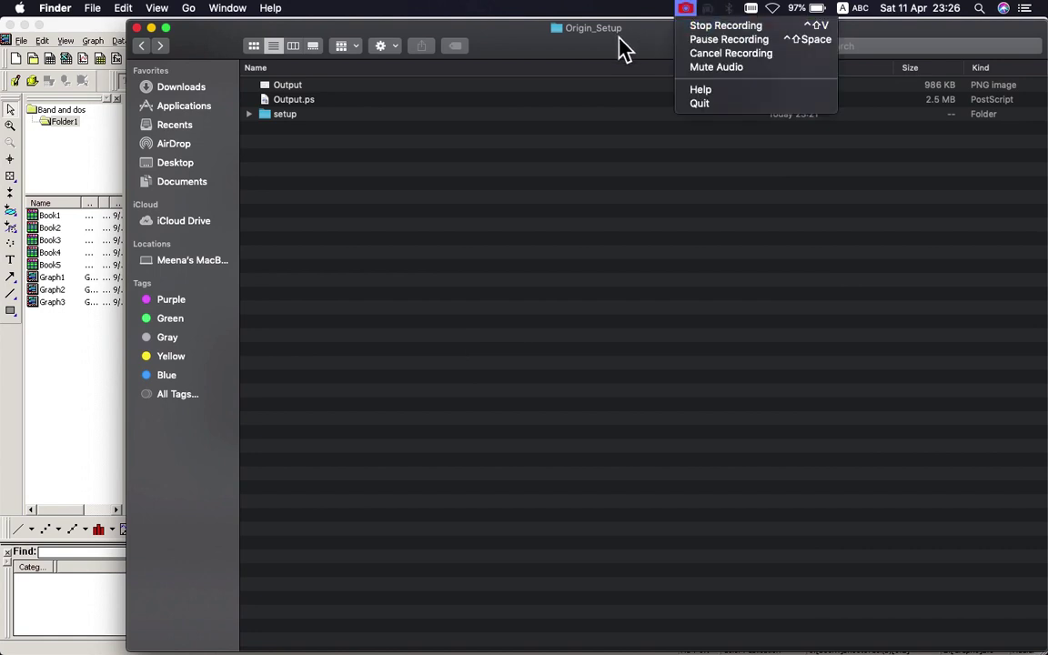
{"action": "left_click", "coordinate": [693, 30]}
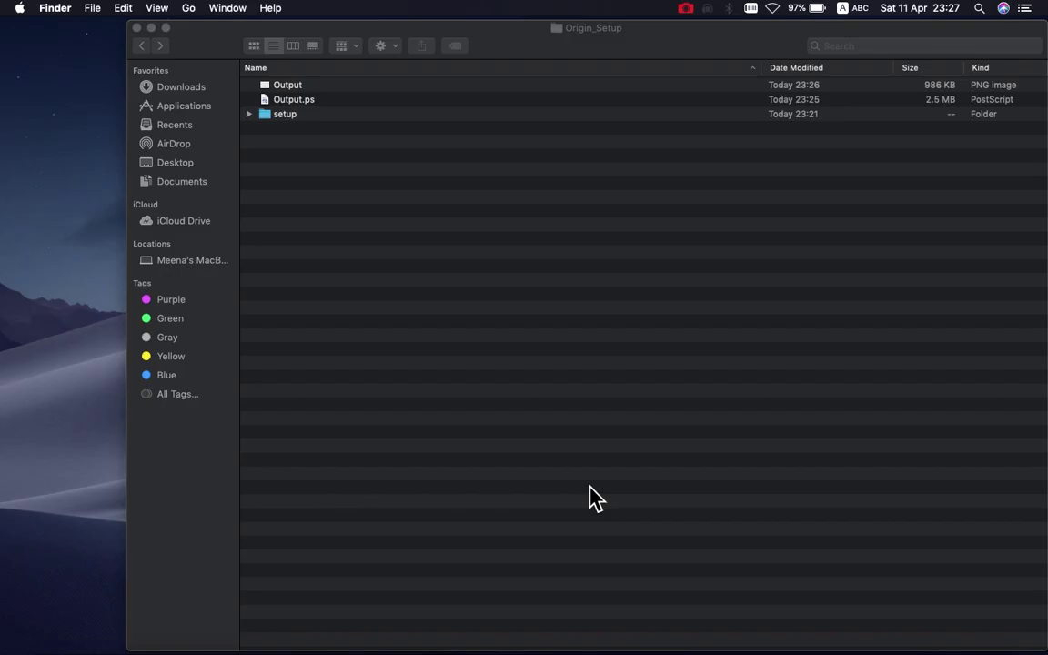
Restore the minimized Finder window of the computer and find the com.yourcompany.yourapp folders in the user's Library > Application Support.
{"action": "mouse_move", "coordinate": [910, 651]}
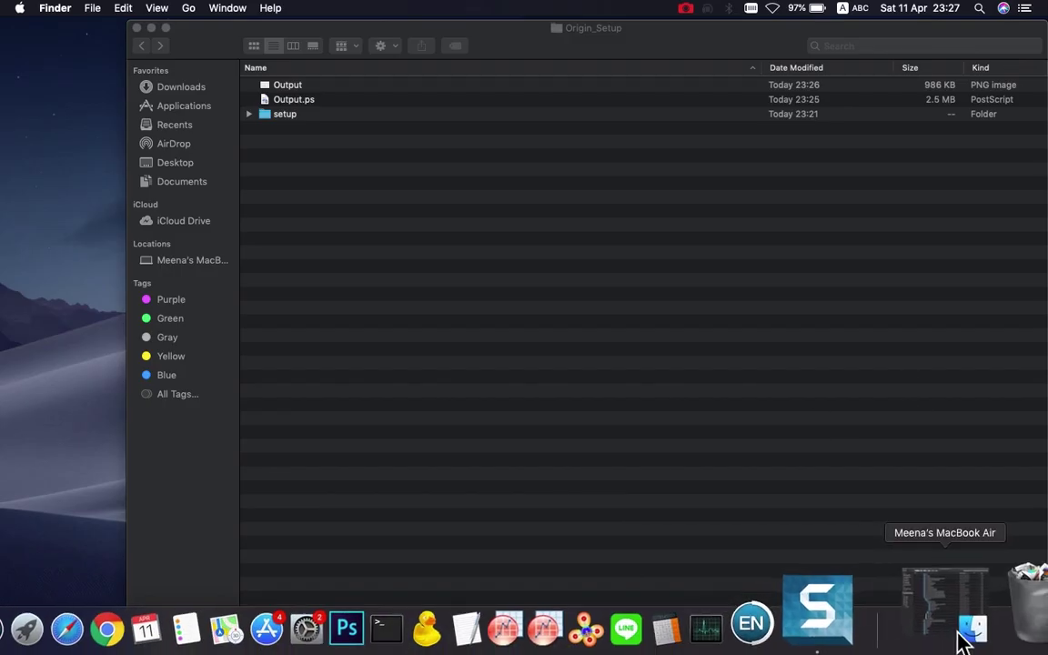
{"action": "left_click", "coordinate": [962, 612]}
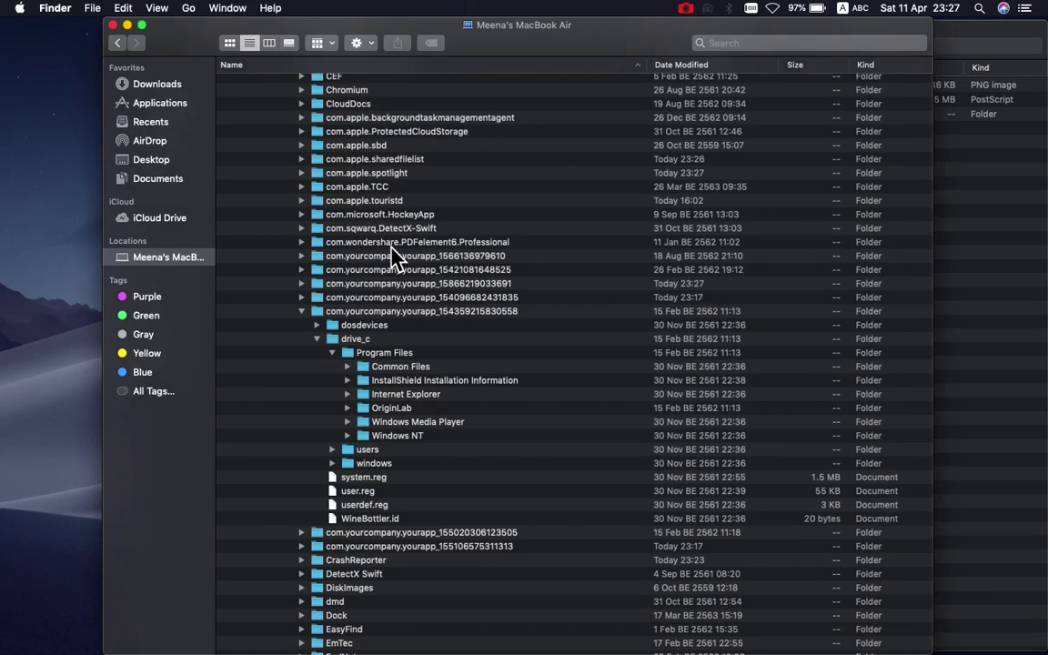
{"action": "scroll", "coordinate": [393, 257], "scroll_direction": "up", "scroll_amount": 10}
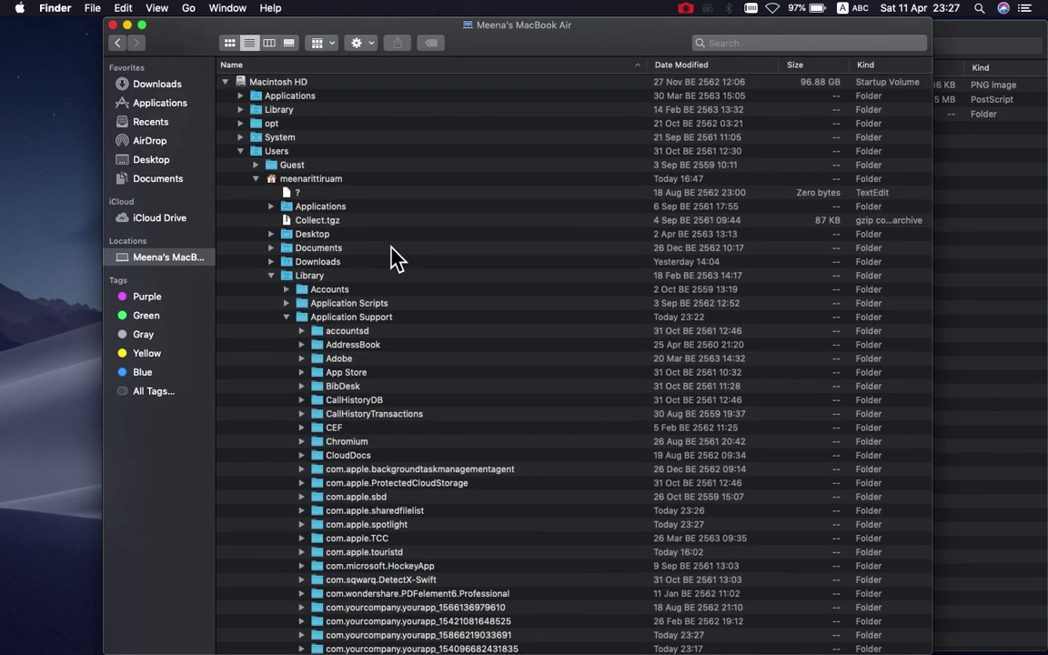
{"action": "left_click_drag", "start_coordinate": [583, 27], "coordinate": [484, 26]}
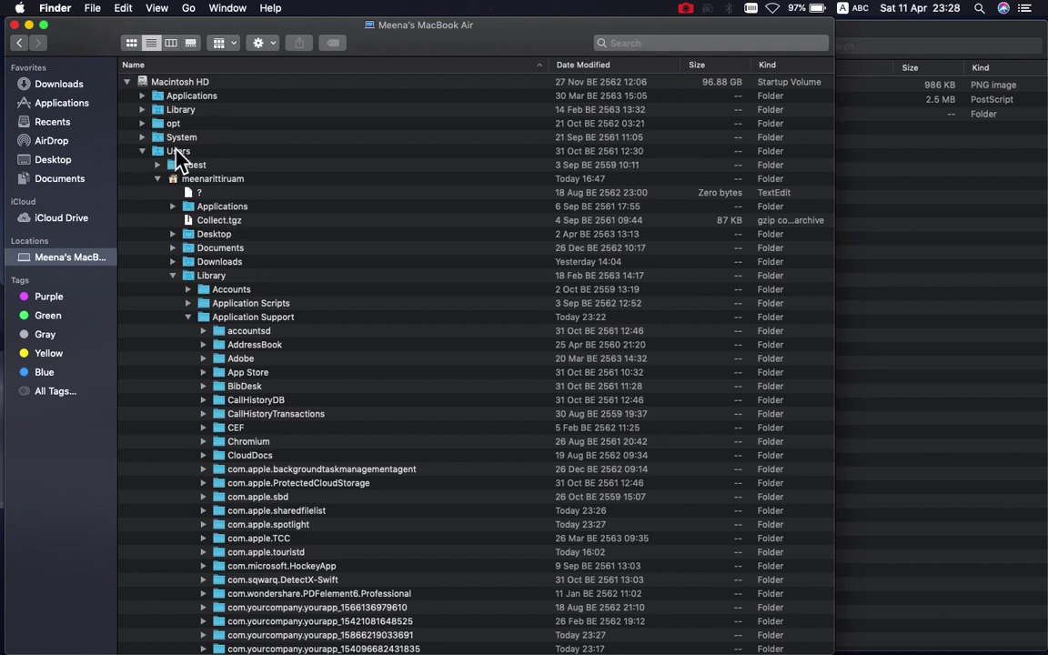
{"action": "scroll", "coordinate": [236, 291], "scroll_direction": "down", "scroll_amount": 3}
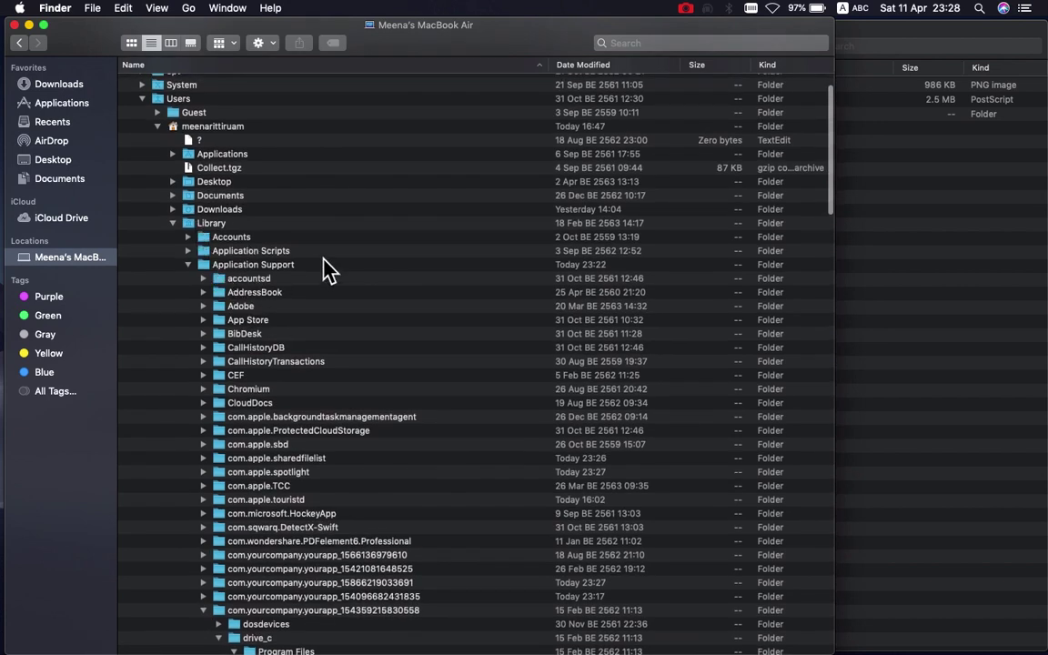
{"action": "scroll", "coordinate": [321, 271], "scroll_direction": "down", "scroll_amount": 10}
{"action": "scroll", "coordinate": [323, 278], "scroll_direction": "down", "scroll_amount": 6}
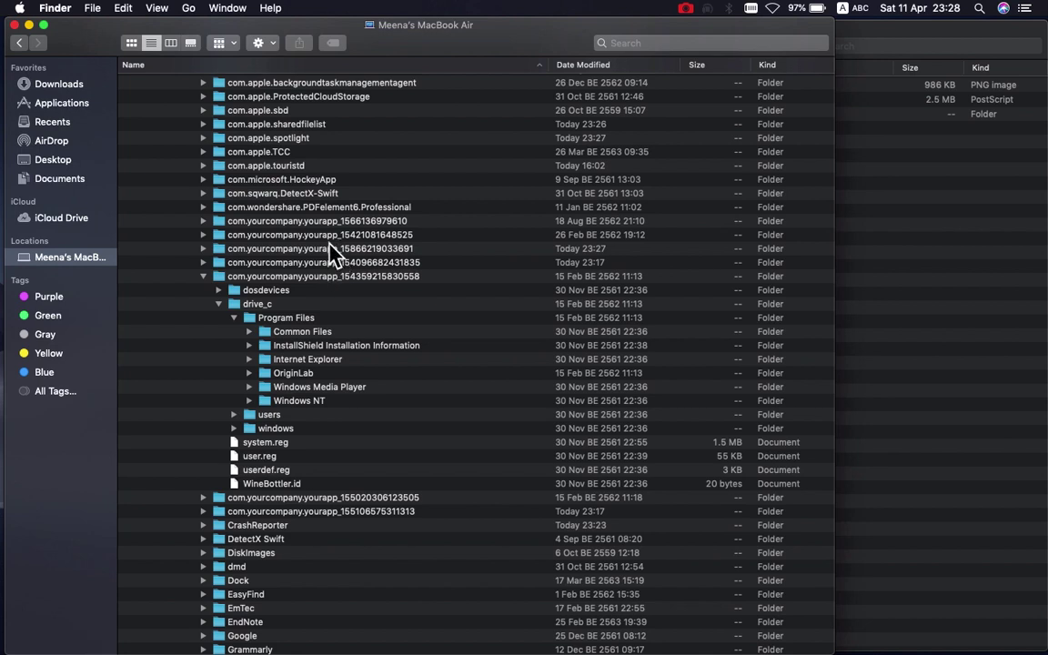
{"action": "left_click", "coordinate": [203, 262]}
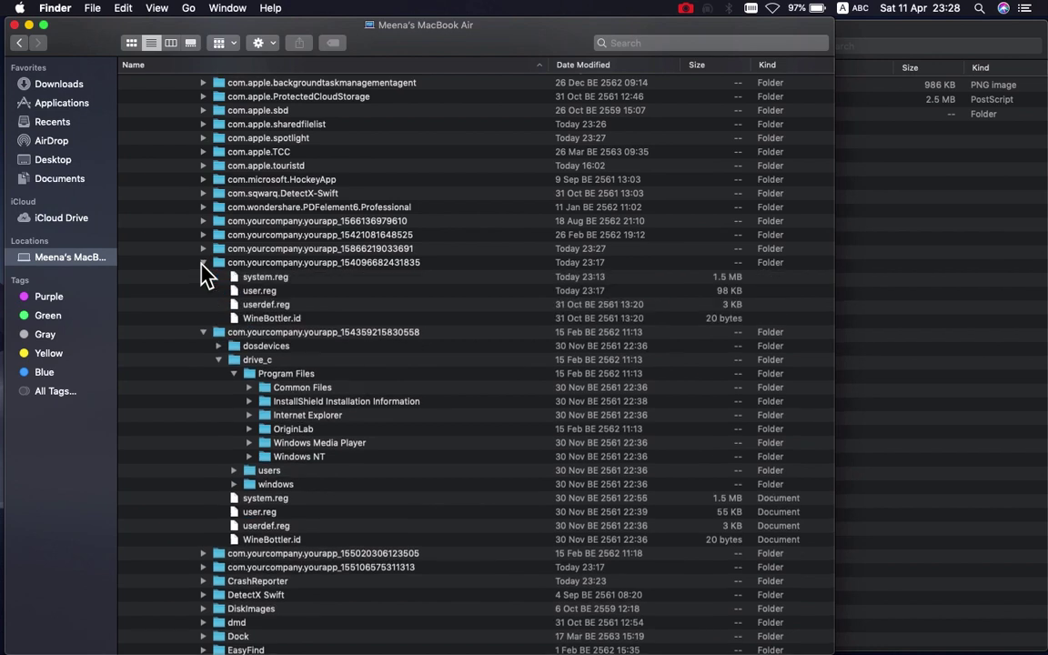
{"action": "left_click", "coordinate": [219, 290]}
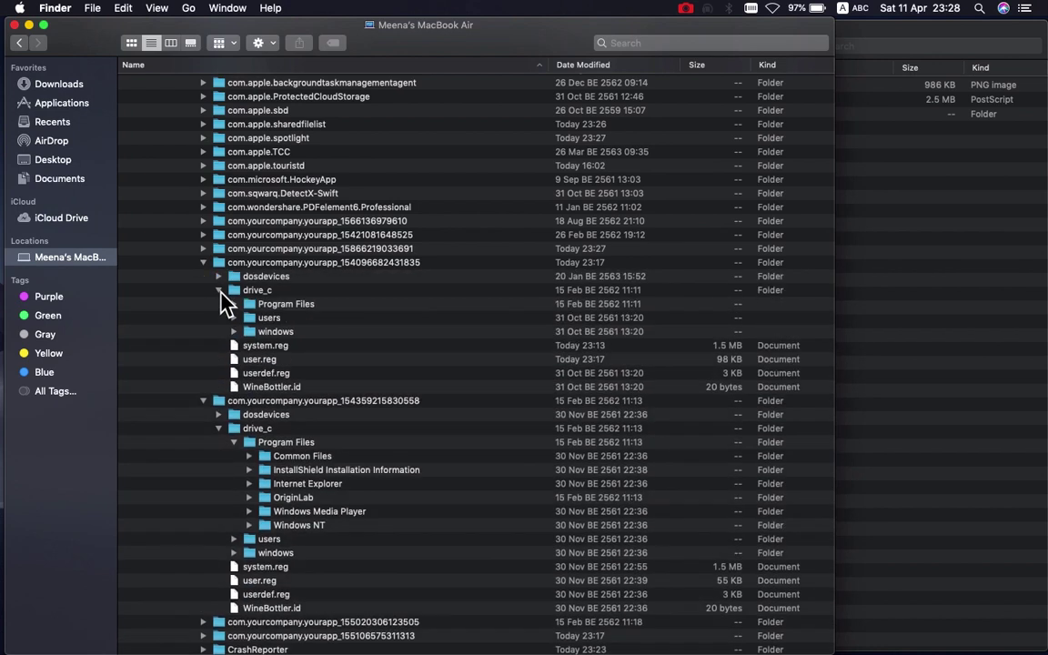
{"action": "left_click", "coordinate": [235, 304]}
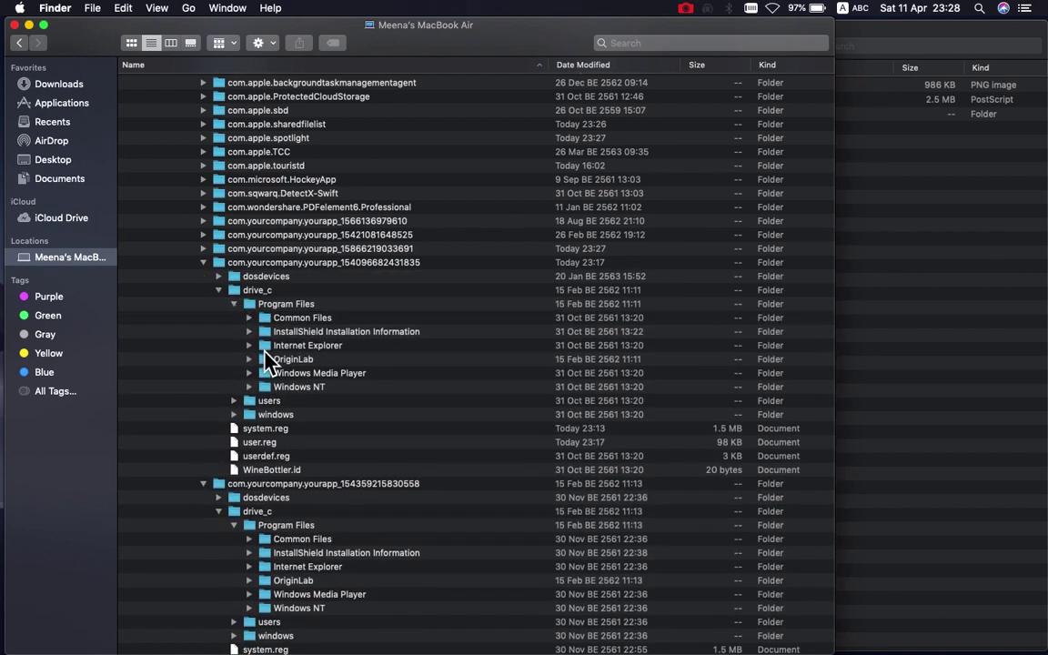
{"action": "left_click", "coordinate": [203, 248]}
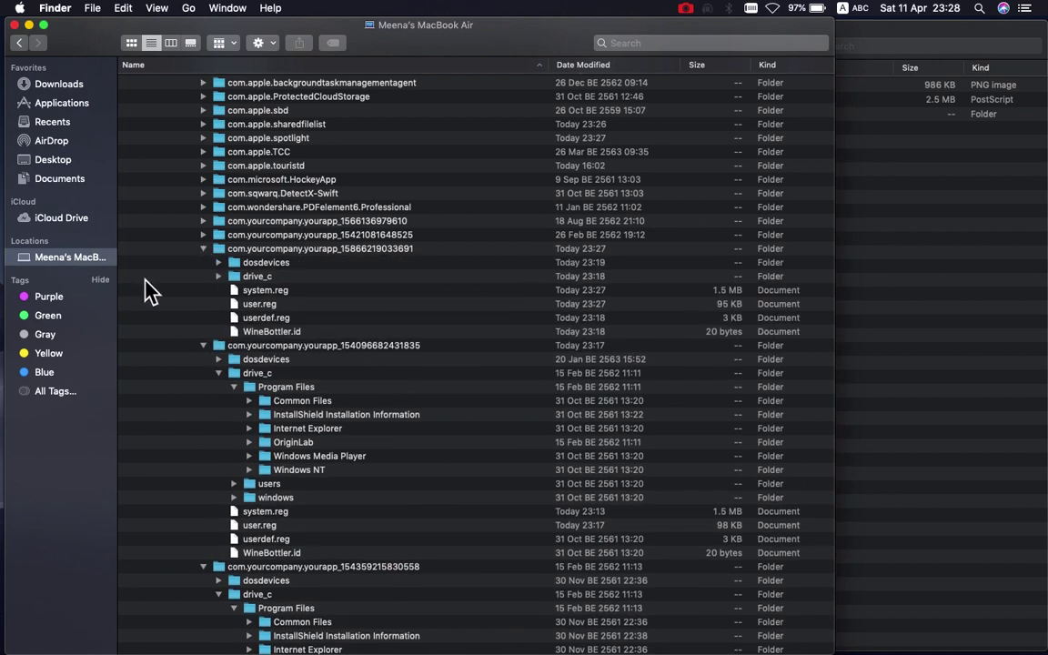
{"action": "left_click", "coordinate": [218, 277]}
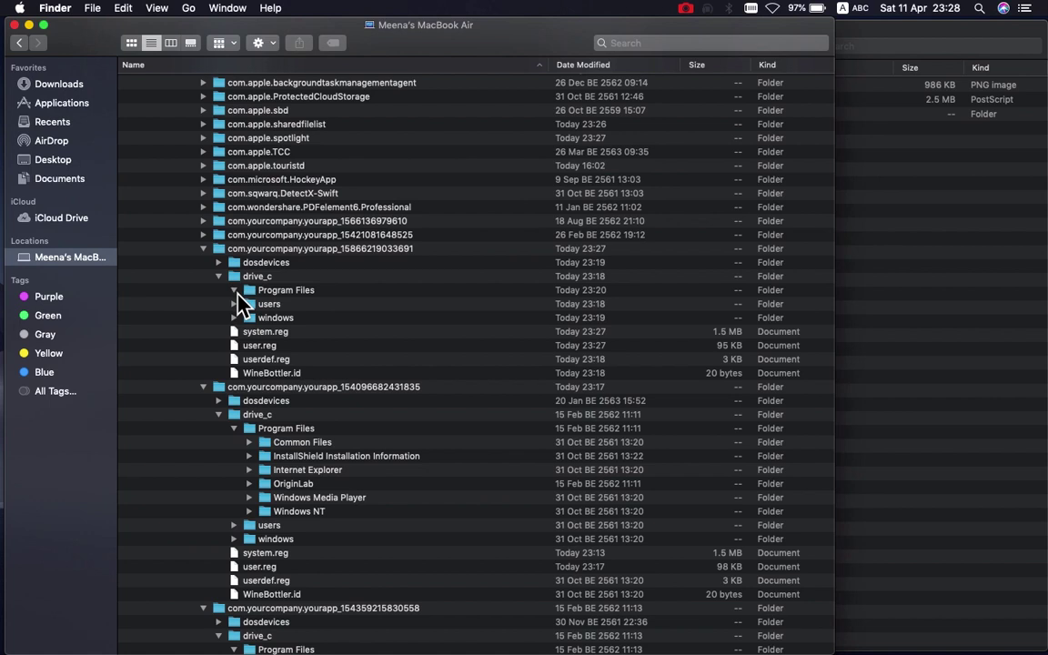
{"action": "left_click", "coordinate": [235, 290]}
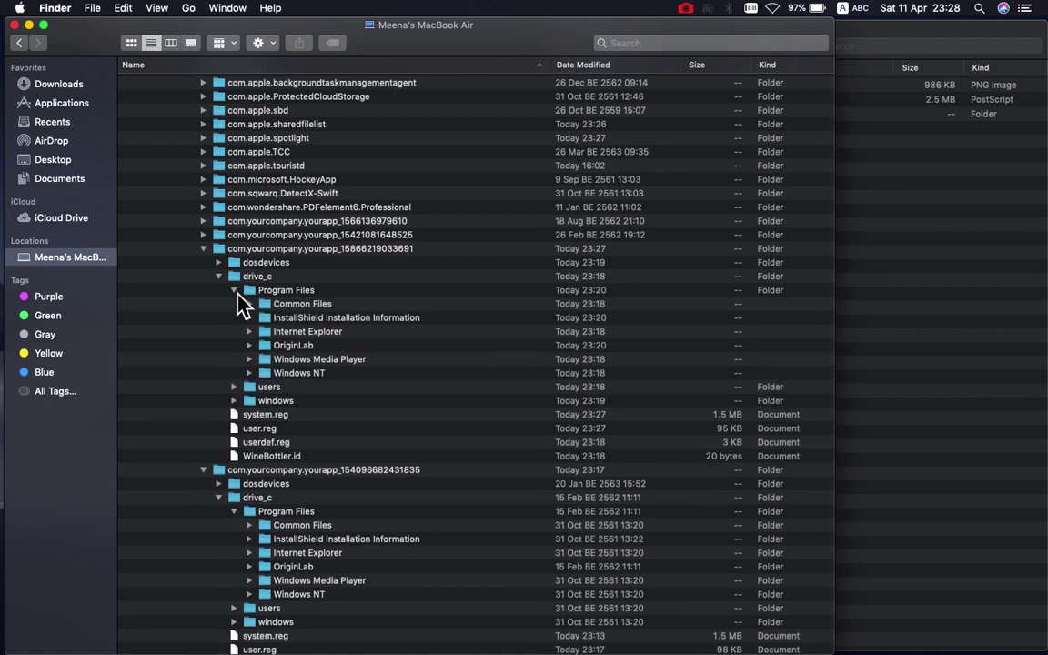
{"action": "left_click", "coordinate": [249, 346]}
{"action": "left_click", "coordinate": [296, 359]}
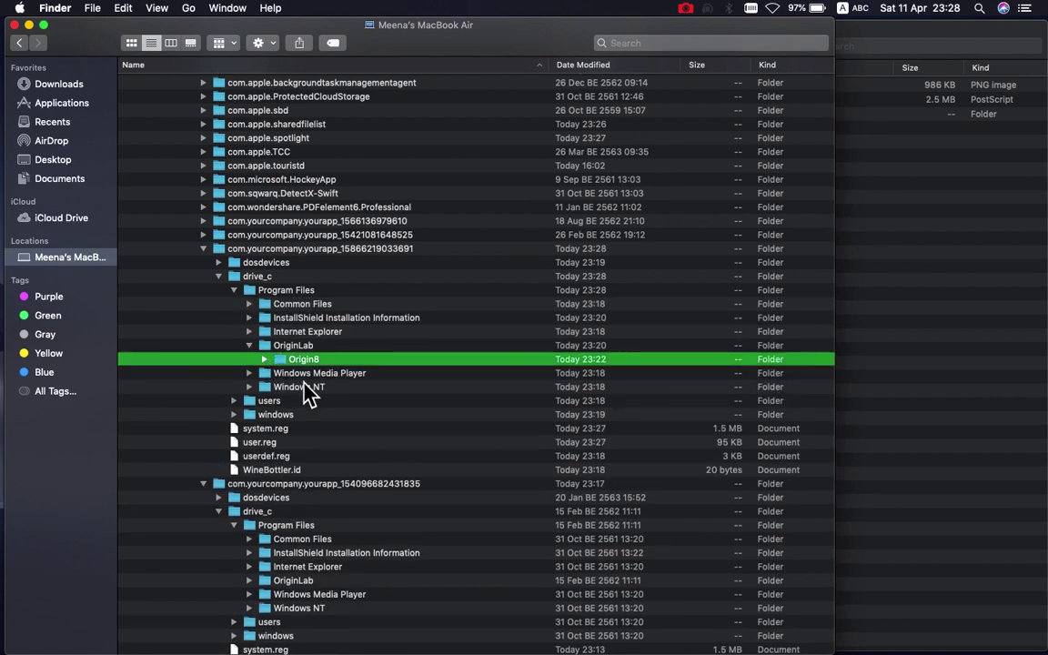
{"action": "scroll", "coordinate": [300, 550], "scroll_direction": "down", "scroll_amount": 2}
{"action": "left_click", "coordinate": [249, 528]}
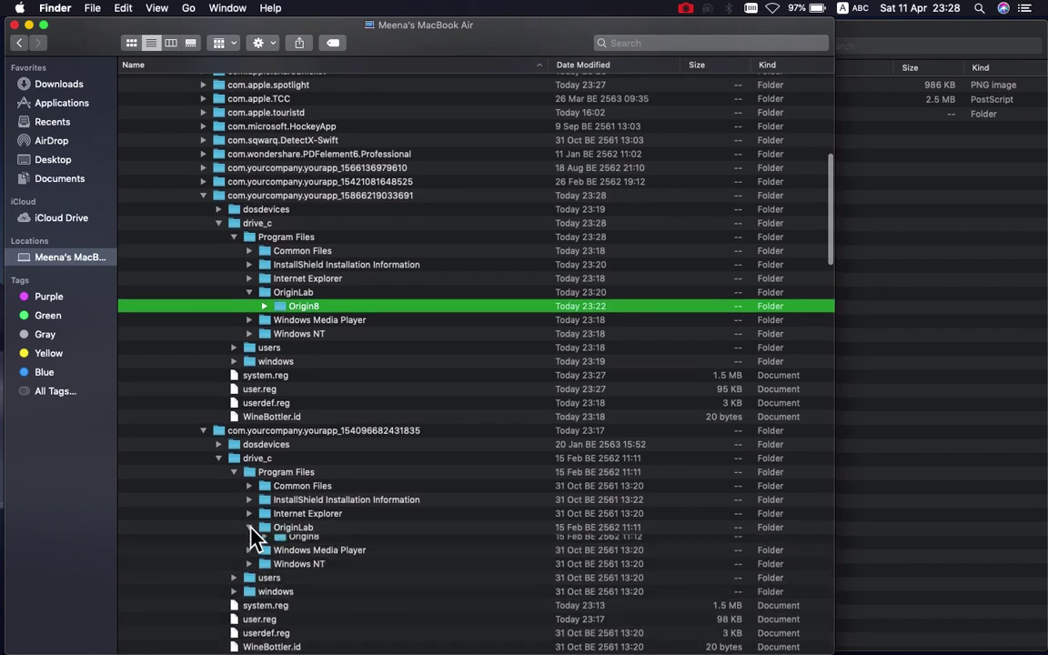
{"action": "left_click", "coordinate": [265, 542]}
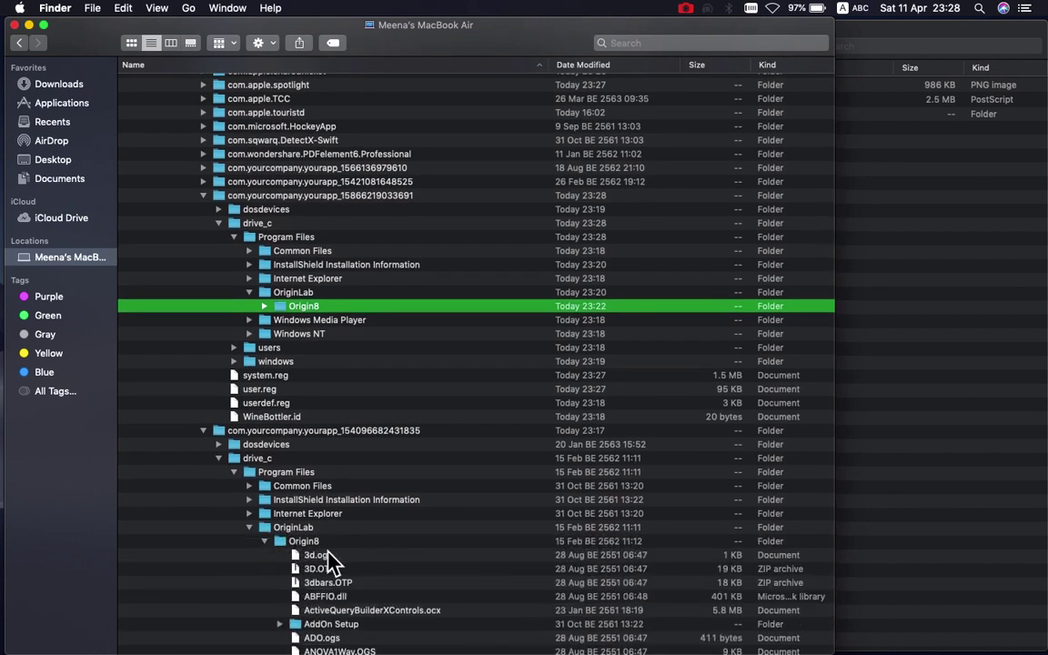
{"action": "scroll", "coordinate": [269, 553], "scroll_direction": "down", "scroll_amount": 6}
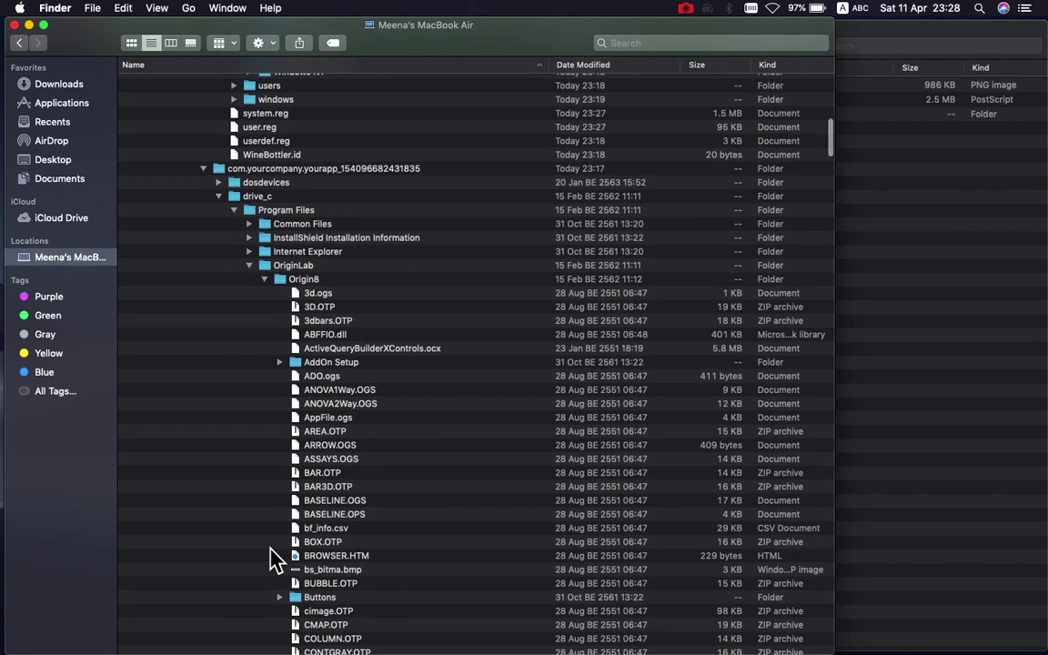
{"action": "left_click", "coordinate": [265, 281]}
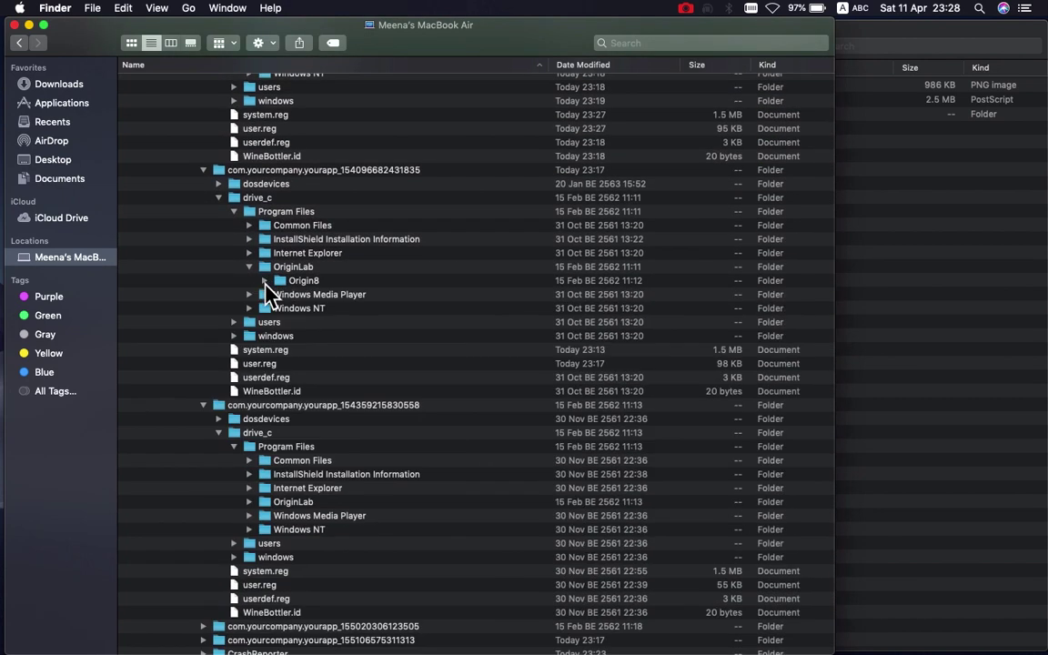